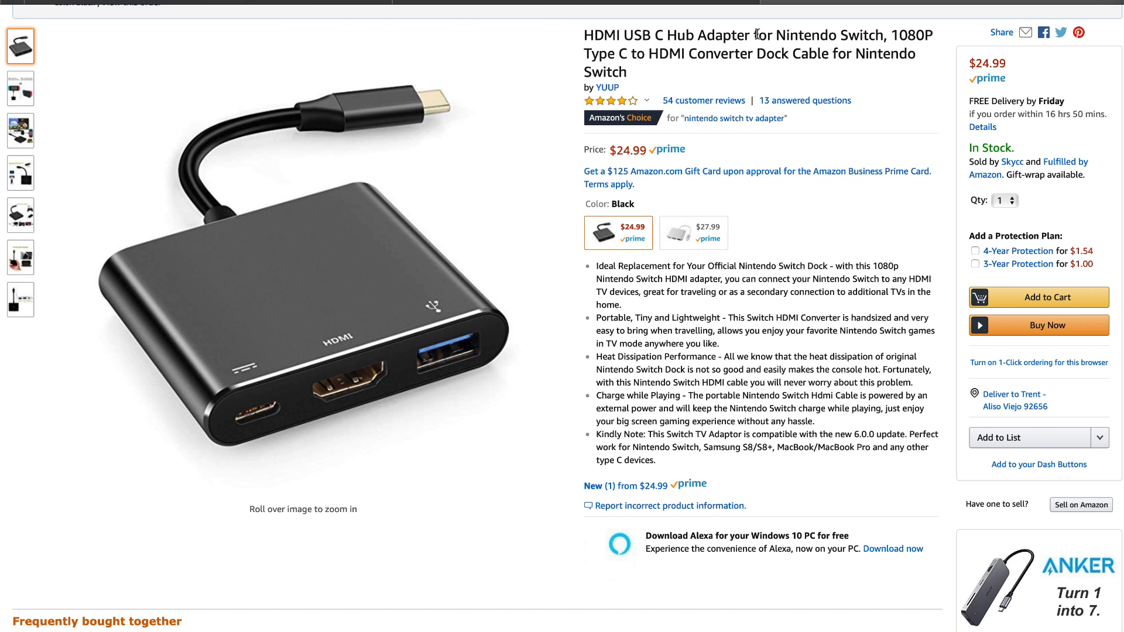
{"action": "scroll", "coordinate": [758, 48], "scroll_direction": "up", "scroll_amount": 2}
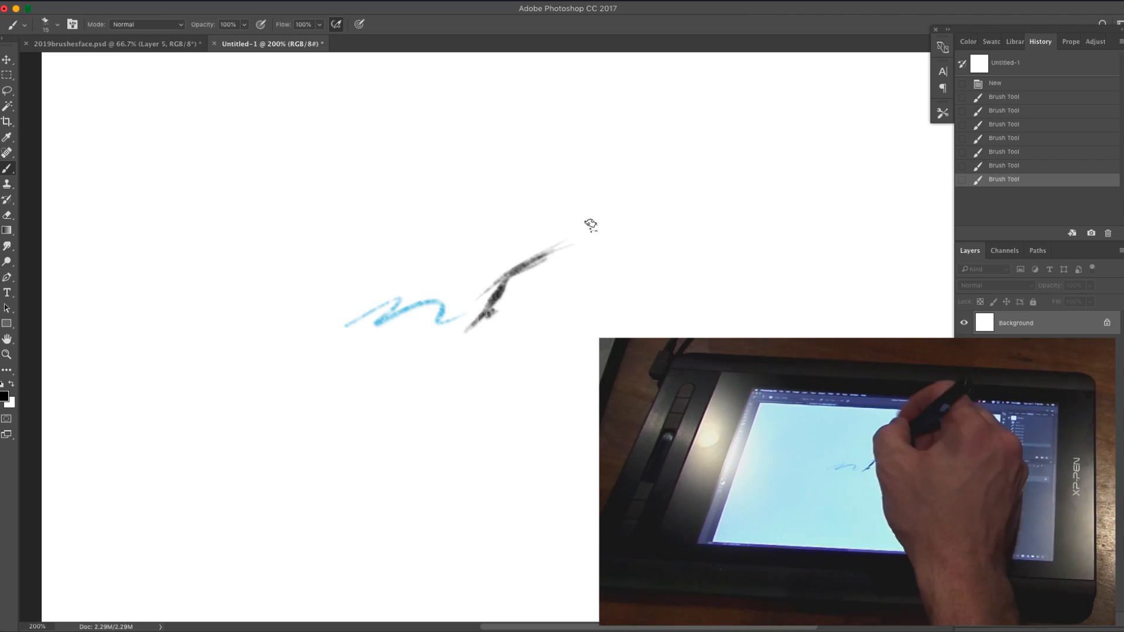
{"action": "left_click_drag", "start_coordinate": [496, 210], "coordinate": [515, 183]}
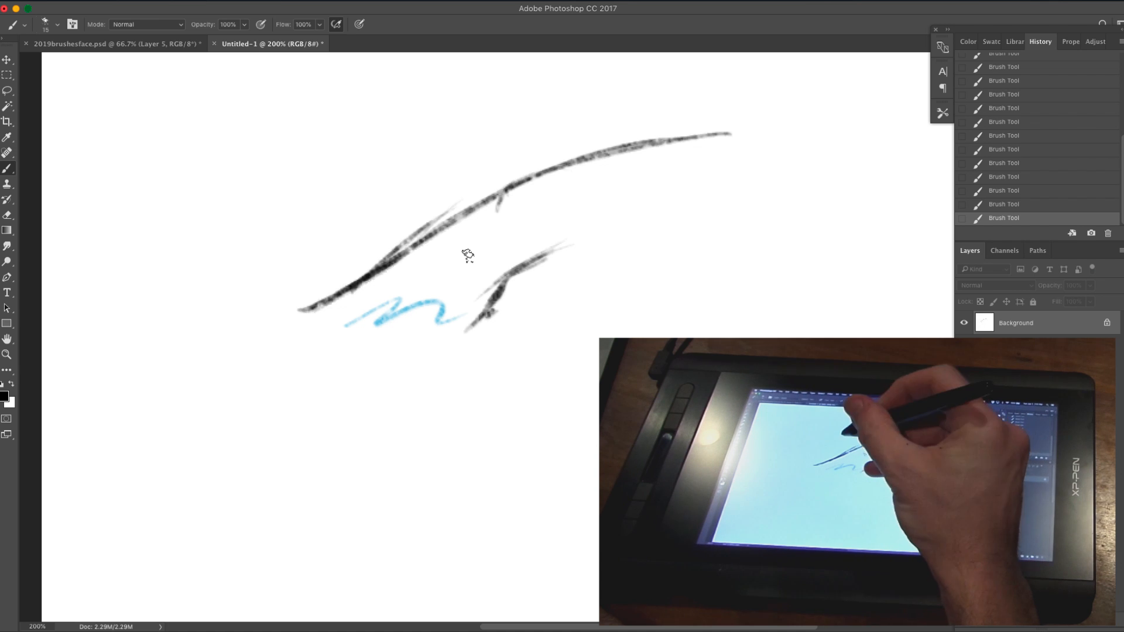
Step: Choose a soft-toned round brush at size 20 and rough in the hat brim's underside, the muzzle and the jaw line
{"action": "right_click", "coordinate": [515, 277]}
{"action": "left_click", "coordinate": [526, 397]}
{"action": "key", "text": "bracketleft"}
{"action": "key", "text": "bracketleft"}
{"action": "left_click_drag", "start_coordinate": [353, 292], "coordinate": [440, 274]}
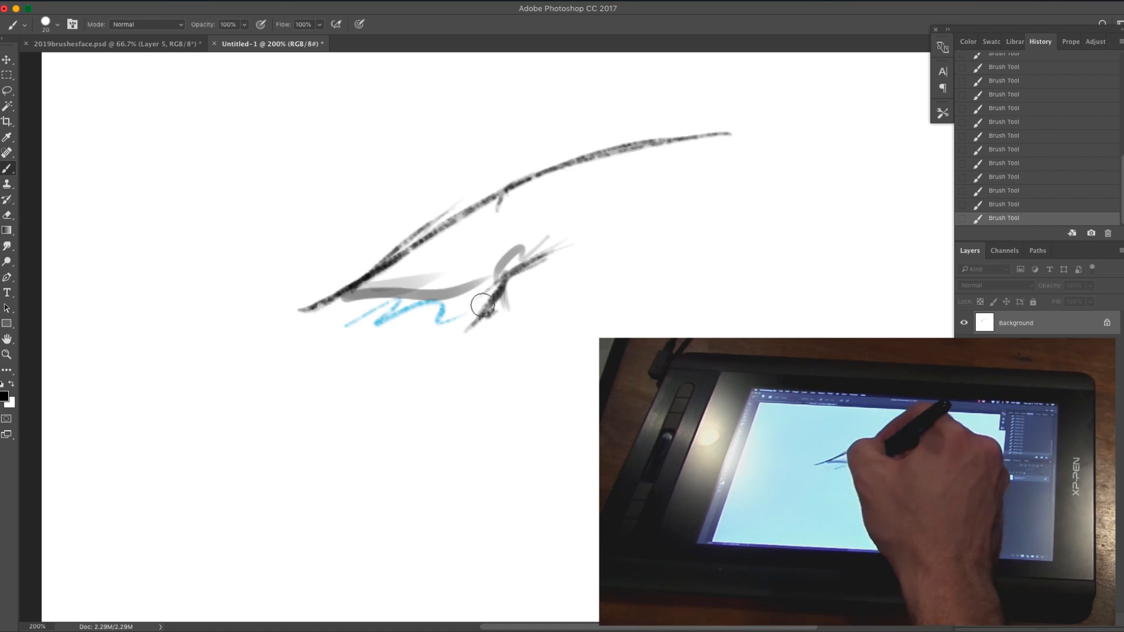
{"action": "left_click_drag", "start_coordinate": [716, 210], "coordinate": [504, 307]}
{"action": "key", "text": "super+minus"}
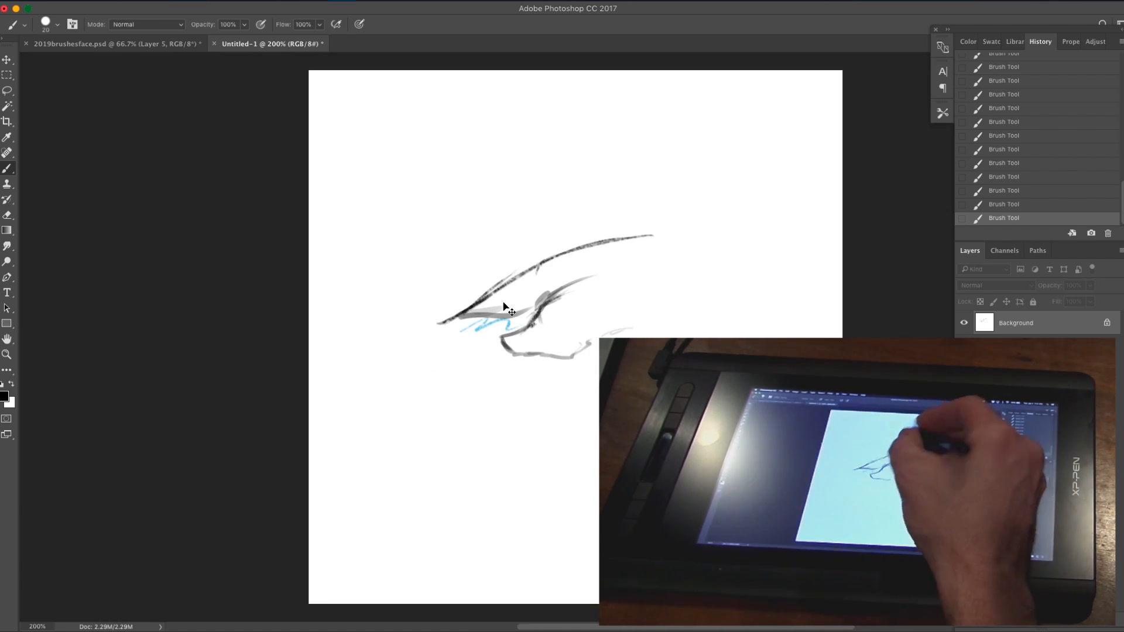
Step: Sketch the animal's eye and the first rising lines of the hat's crown above the brim
{"action": "key", "text": "super+equal"}
{"action": "left_click_drag", "start_coordinate": [661, 222], "coordinate": [464, 332]}
{"action": "left_click_drag", "start_coordinate": [288, 311], "coordinate": [387, 209]}
{"action": "left_click_drag", "start_coordinate": [340, 284], "coordinate": [382, 137]}
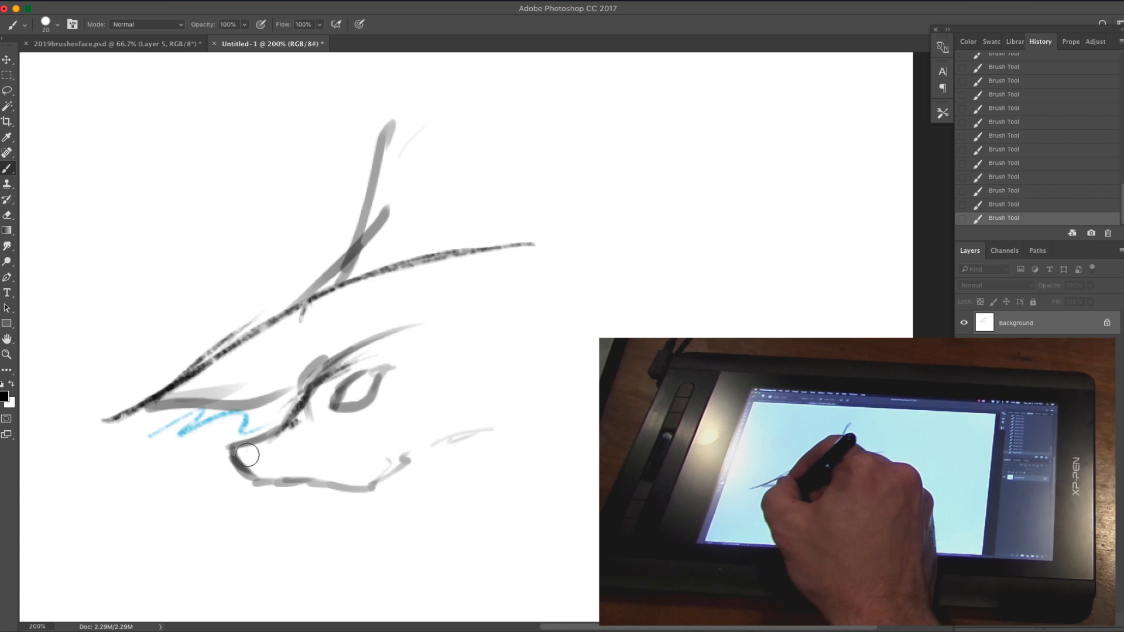
Step: Shade the nose and block in the front and middle of the hat brim with overlapping dark strokes
{"action": "left_click_drag", "start_coordinate": [247, 454], "coordinate": [237, 466]}
{"action": "left_click_drag", "start_coordinate": [286, 329], "coordinate": [176, 394]}
{"action": "mouse_move", "coordinate": [269, 362]}
{"action": "left_mouse_down"}
{"action": "mouse_move", "coordinate": [195, 400]}
{"action": "mouse_move", "coordinate": [404, 318]}
{"action": "left_mouse_up"}
{"action": "left_click_drag", "start_coordinate": [161, 399], "coordinate": [389, 277]}
{"action": "left_click_drag", "start_coordinate": [194, 378], "coordinate": [588, 242]}
{"action": "left_click_drag", "start_coordinate": [293, 328], "coordinate": [513, 270]}
{"action": "left_click_drag", "start_coordinate": [328, 284], "coordinate": [654, 225]}
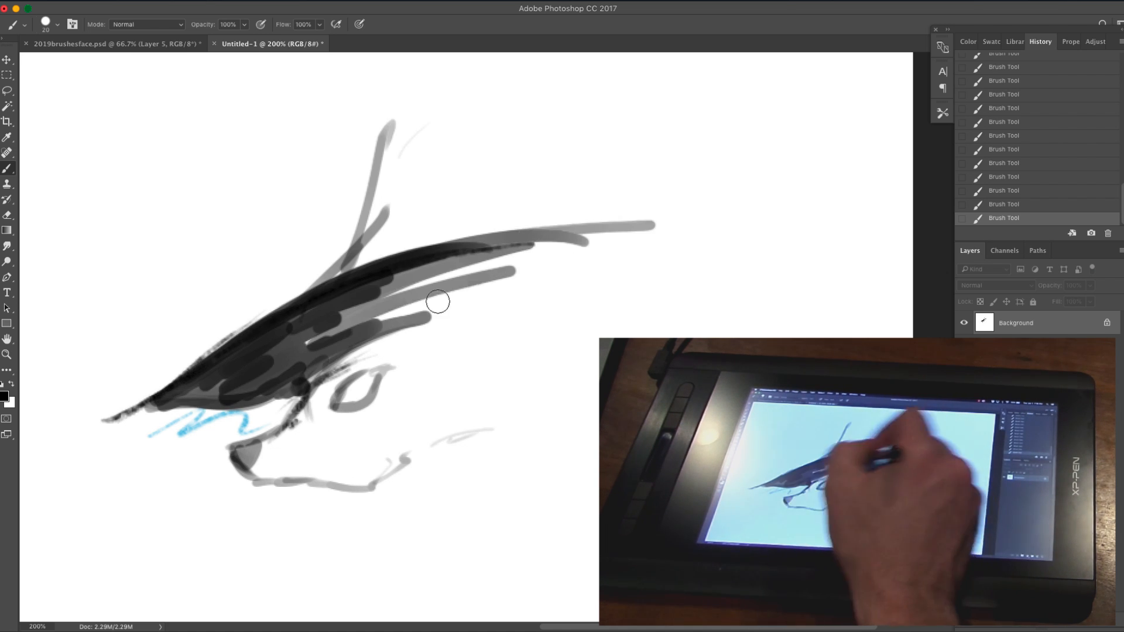
{"action": "left_click_drag", "start_coordinate": [330, 348], "coordinate": [518, 307]}
Step: Sketch the ear poking above the brim, the back of the head and the collar below the jaw
{"action": "left_click_drag", "start_coordinate": [483, 231], "coordinate": [491, 208]}
{"action": "left_click_drag", "start_coordinate": [504, 424], "coordinate": [391, 539]}
{"action": "left_click_drag", "start_coordinate": [387, 538], "coordinate": [481, 475]}
{"action": "left_click_drag", "start_coordinate": [481, 474], "coordinate": [603, 404]}
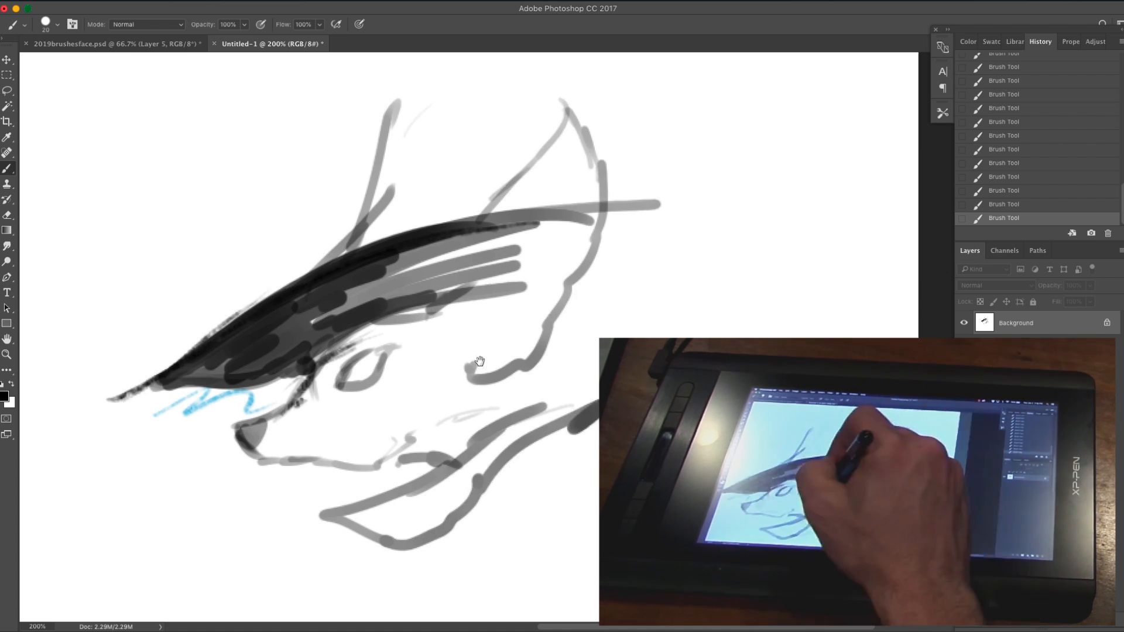
Step: Rough in the tall bent crown of the hat and block in the brim's pointed back end with dark gray
{"action": "left_click_drag", "start_coordinate": [476, 367], "coordinate": [435, 391]}
{"action": "left_click_drag", "start_coordinate": [314, 223], "coordinate": [396, 69]}
{"action": "mouse_move", "coordinate": [456, 212]}
{"action": "left_mouse_down"}
{"action": "mouse_move", "coordinate": [431, 263]}
{"action": "mouse_move", "coordinate": [391, 175]}
{"action": "left_mouse_up"}
{"action": "mouse_move", "coordinate": [594, 274]}
{"action": "left_mouse_down"}
{"action": "mouse_move", "coordinate": [507, 371]}
{"action": "mouse_move", "coordinate": [673, 272]}
{"action": "left_mouse_up"}
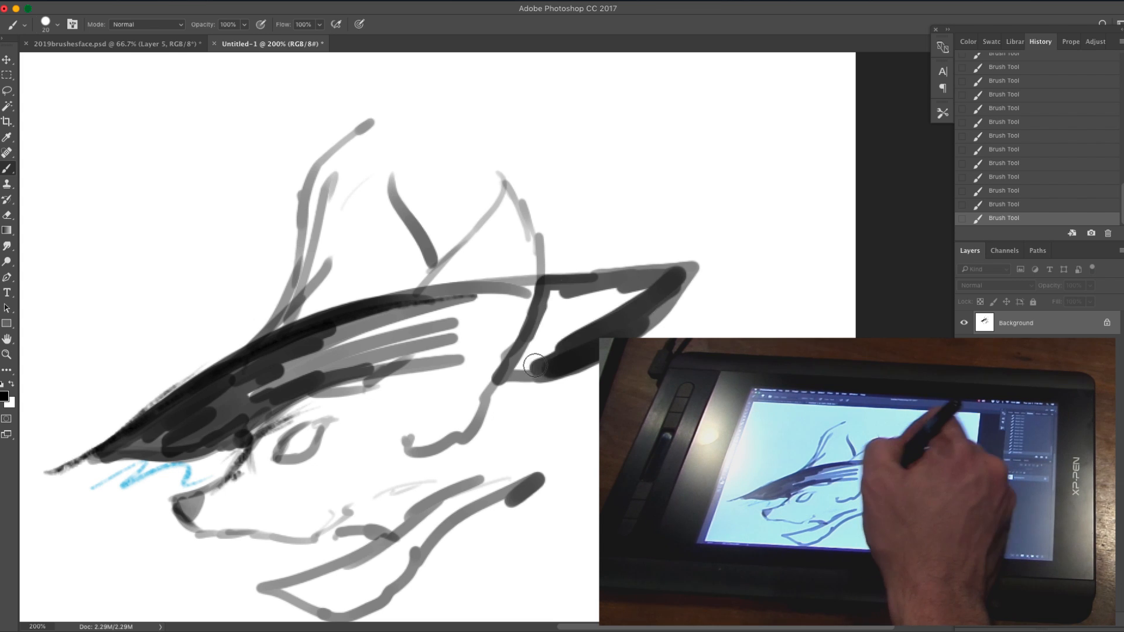
{"action": "left_click_drag", "start_coordinate": [527, 368], "coordinate": [655, 281]}
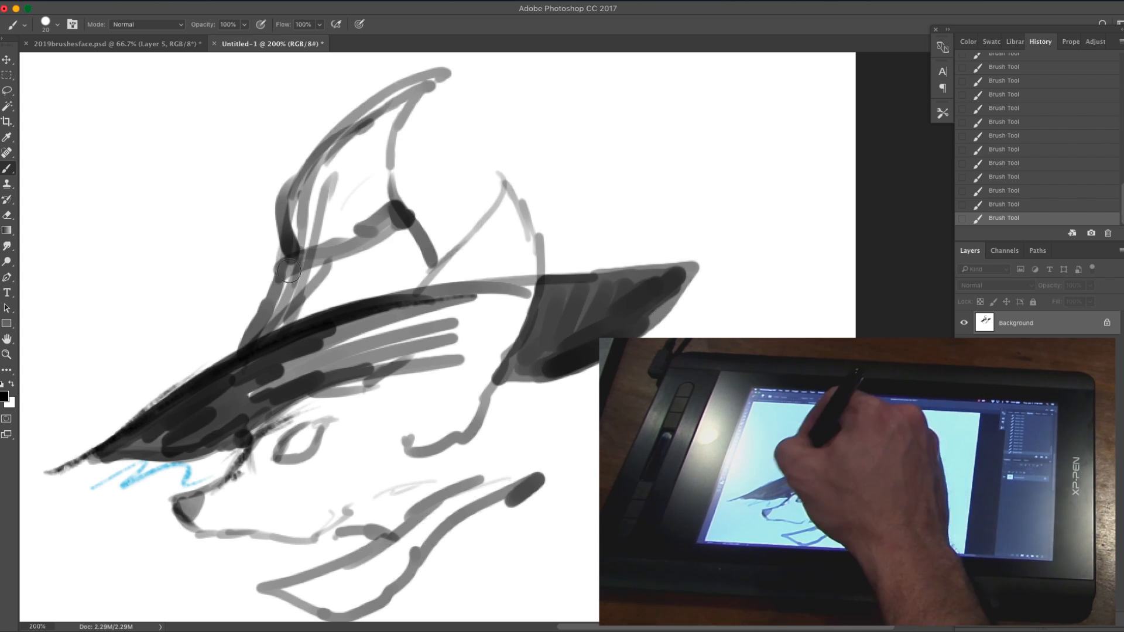
Step: Connect the crown's back outline down to the brim and darken the middle of the brim
{"action": "left_click_drag", "start_coordinate": [393, 201], "coordinate": [399, 127]}
{"action": "left_click_drag", "start_coordinate": [503, 269], "coordinate": [449, 289]}
{"action": "left_click", "coordinate": [463, 266], "text": "alt"}
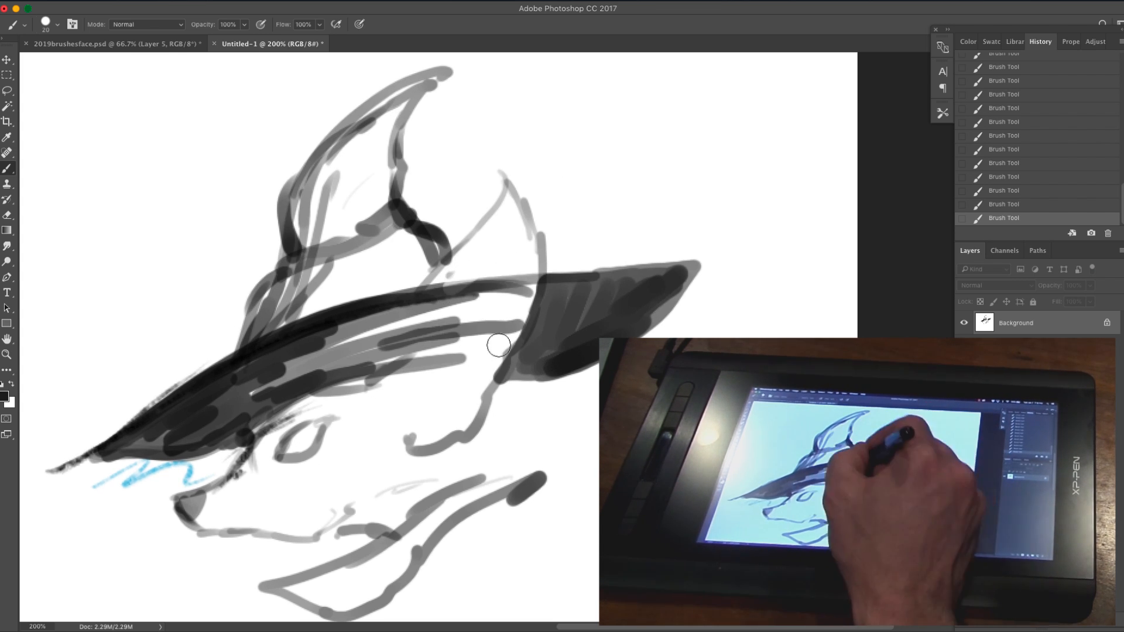
{"action": "left_click_drag", "start_coordinate": [499, 346], "coordinate": [452, 312]}
{"action": "left_click", "coordinate": [264, 380], "text": "alt"}
{"action": "left_click_drag", "start_coordinate": [387, 339], "coordinate": [302, 386]}
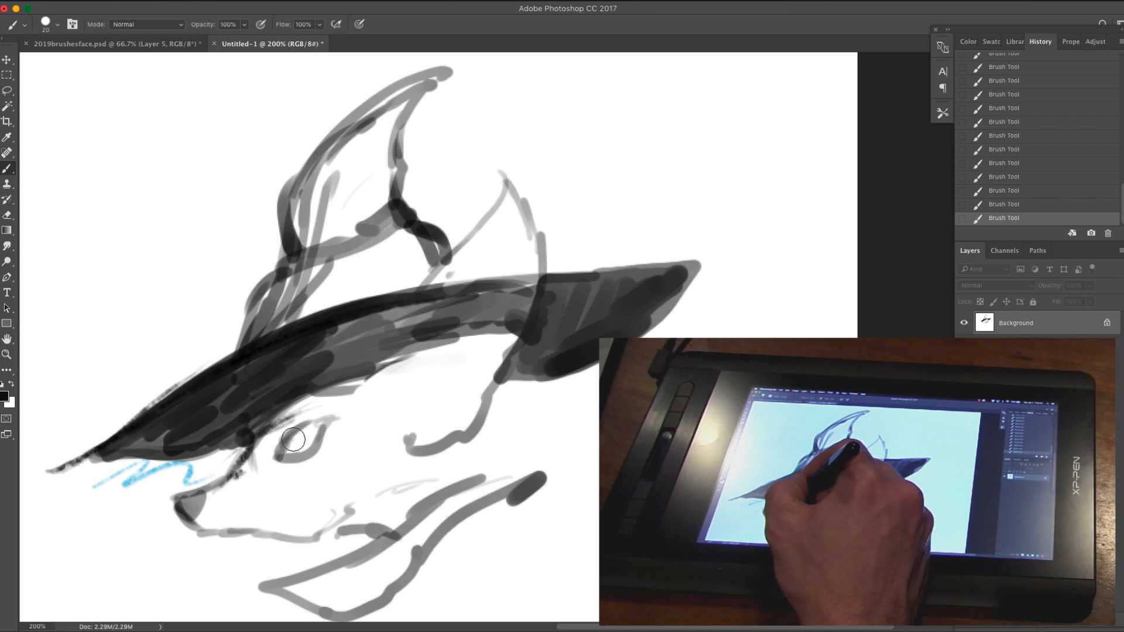
Step: Shade the ear beneath the brim and the fur around the eye with light gray strokes
{"action": "left_click_drag", "start_coordinate": [470, 425], "coordinate": [556, 350]}
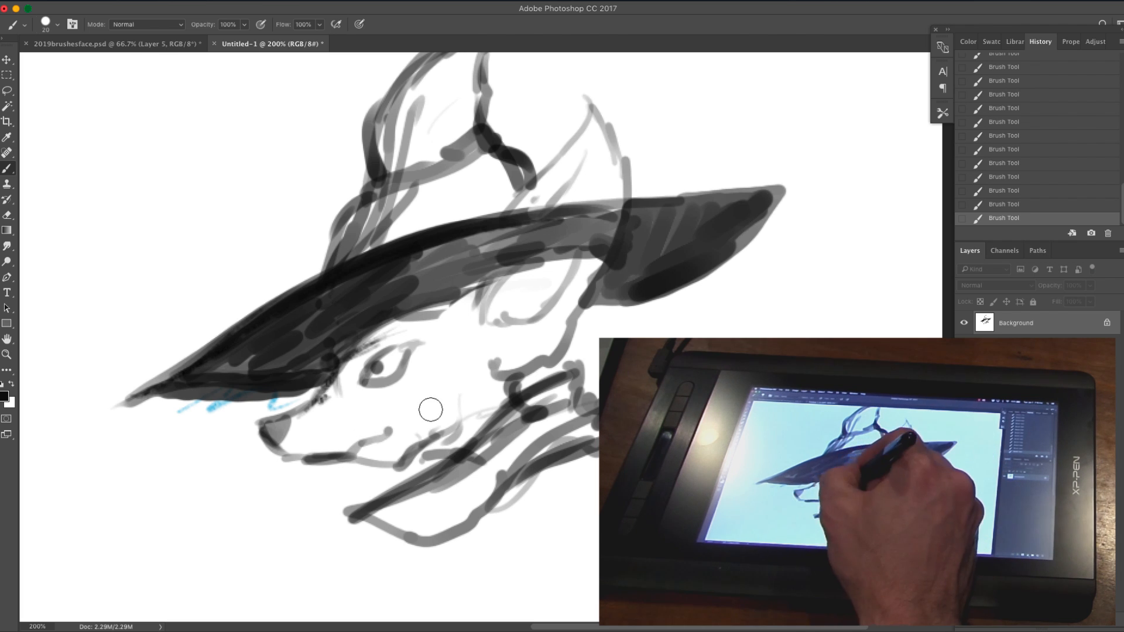
{"action": "left_click_drag", "start_coordinate": [481, 281], "coordinate": [515, 322]}
{"action": "mouse_move", "coordinate": [527, 316]}
{"action": "left_mouse_down"}
{"action": "mouse_move", "coordinate": [591, 263]}
{"action": "mouse_move", "coordinate": [570, 284]}
{"action": "left_mouse_up"}
{"action": "mouse_move", "coordinate": [541, 320]}
{"action": "left_mouse_down"}
{"action": "mouse_move", "coordinate": [471, 304]}
{"action": "mouse_move", "coordinate": [436, 345]}
{"action": "left_mouse_up"}
{"action": "mouse_move", "coordinate": [439, 345]}
{"action": "left_mouse_down"}
{"action": "mouse_move", "coordinate": [442, 385]}
{"action": "mouse_move", "coordinate": [413, 395]}
{"action": "mouse_move", "coordinate": [414, 409]}
{"action": "left_mouse_up"}
{"action": "left_click", "coordinate": [436, 388], "text": "alt"}
{"action": "left_click_drag", "start_coordinate": [468, 334], "coordinate": [452, 386]}
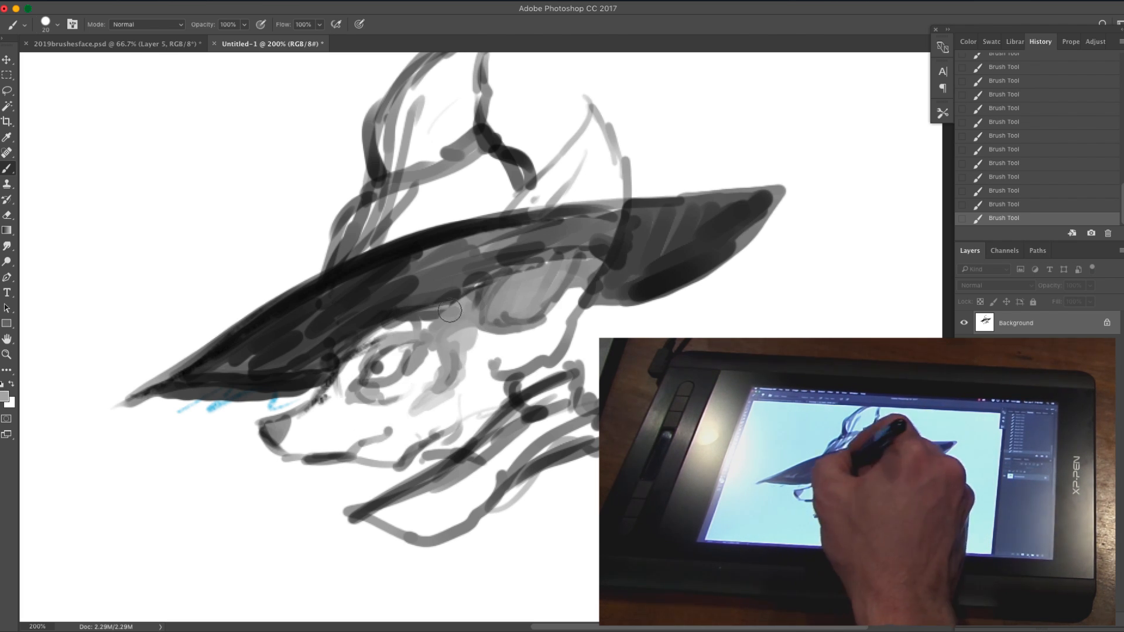
{"action": "left_click", "coordinate": [433, 337], "text": "alt"}
{"action": "left_click_drag", "start_coordinate": [410, 328], "coordinate": [319, 407]}
Step: Paint white over the blue scribble below the brim and sharpen the brim's front edge with sampled black
{"action": "left_click", "coordinate": [138, 404], "text": "alt"}
{"action": "left_click_drag", "start_coordinate": [126, 403], "coordinate": [278, 400]}
{"action": "left_click_drag", "start_coordinate": [302, 399], "coordinate": [137, 388]}
{"action": "left_click", "coordinate": [200, 374], "text": "alt"}
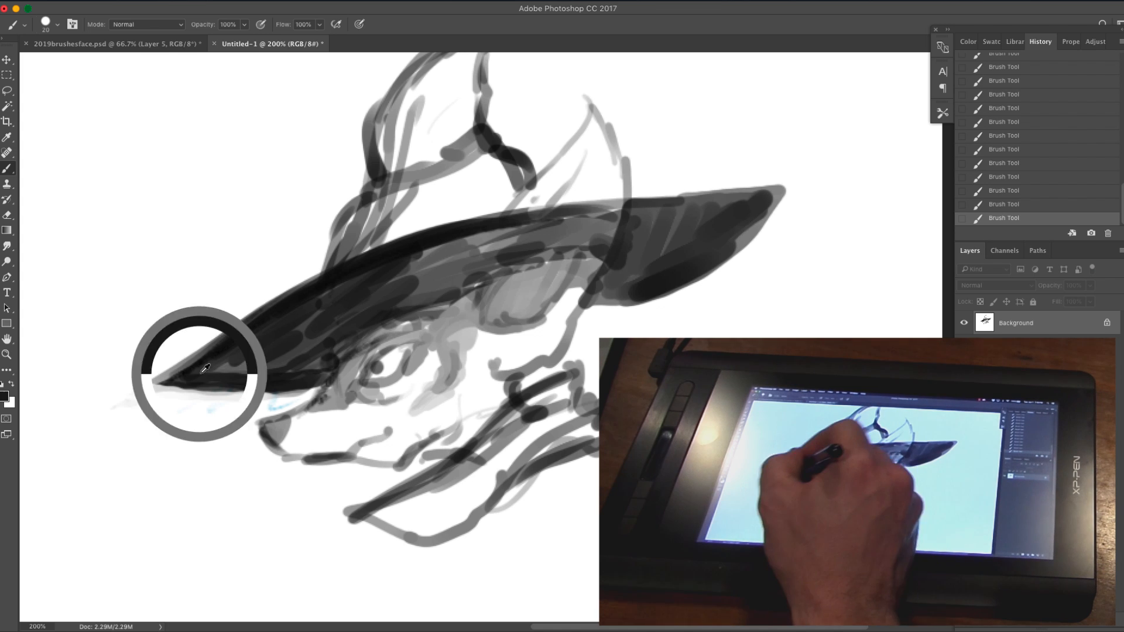
{"action": "left_click_drag", "start_coordinate": [248, 369], "coordinate": [323, 362]}
Step: Deepen the gray shading around the eye and build up the collar's folds with thick gray strokes
{"action": "mouse_move", "coordinate": [415, 316]}
{"action": "left_mouse_down"}
{"action": "mouse_move", "coordinate": [339, 360]}
{"action": "mouse_move", "coordinate": [358, 375]}
{"action": "left_mouse_up"}
{"action": "mouse_move", "coordinate": [386, 341]}
{"action": "left_mouse_down"}
{"action": "mouse_move", "coordinate": [326, 404]}
{"action": "mouse_move", "coordinate": [406, 393]}
{"action": "left_mouse_up"}
{"action": "left_click", "coordinate": [323, 417], "text": "alt"}
{"action": "left_click", "coordinate": [530, 409], "text": "alt"}
{"action": "mouse_move", "coordinate": [548, 413]}
{"action": "left_mouse_down"}
{"action": "mouse_move", "coordinate": [364, 519]}
{"action": "mouse_move", "coordinate": [431, 535]}
{"action": "left_mouse_up"}
{"action": "left_click_drag", "start_coordinate": [506, 489], "coordinate": [553, 469]}
{"action": "left_click_drag", "start_coordinate": [596, 470], "coordinate": [482, 537]}
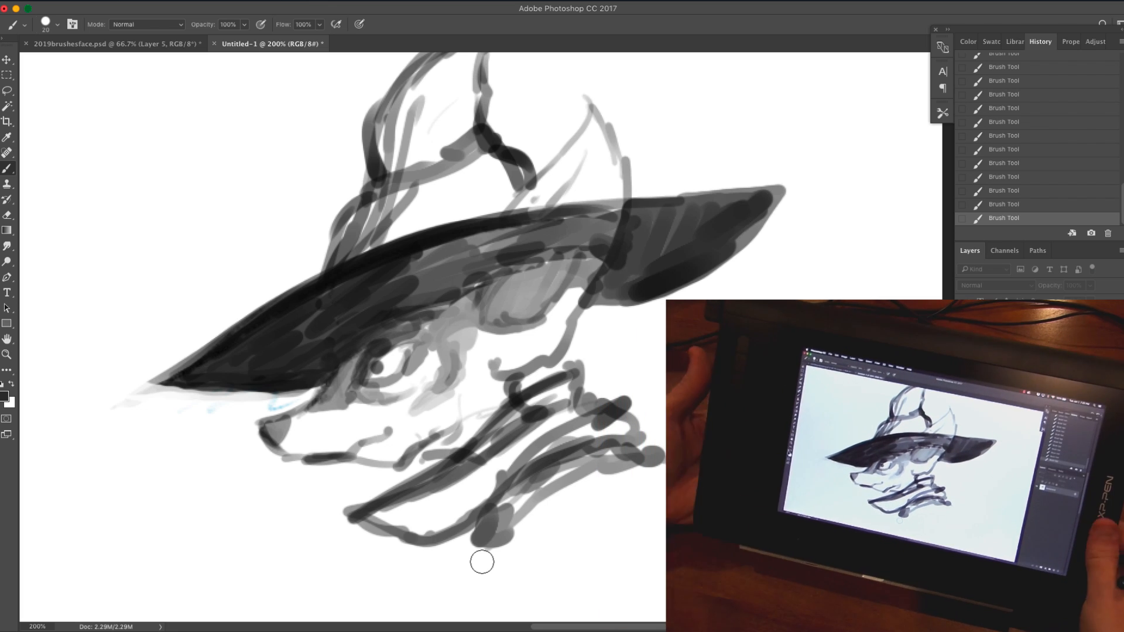
Step: Switch to full-screen mode, pick a different brush preset and rotate the canvas view to about -25°
{"action": "left_click_drag", "start_coordinate": [586, 171], "coordinate": [540, 170]}
{"action": "key", "text": "f"}
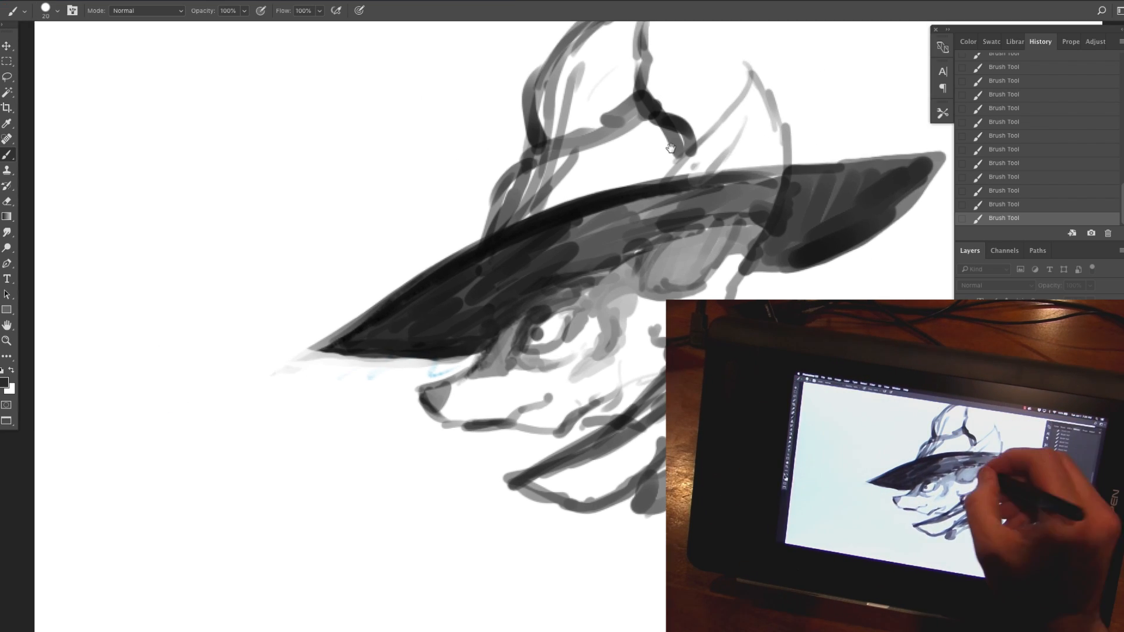
{"action": "mouse_move", "coordinate": [731, 245]}
{"action": "left_mouse_down"}
{"action": "mouse_move", "coordinate": [542, 254]}
{"action": "mouse_move", "coordinate": [535, 226]}
{"action": "left_mouse_up"}
{"action": "right_click", "coordinate": [543, 256]}
{"action": "double_click", "coordinate": [588, 451]}
{"action": "key", "text": "r"}
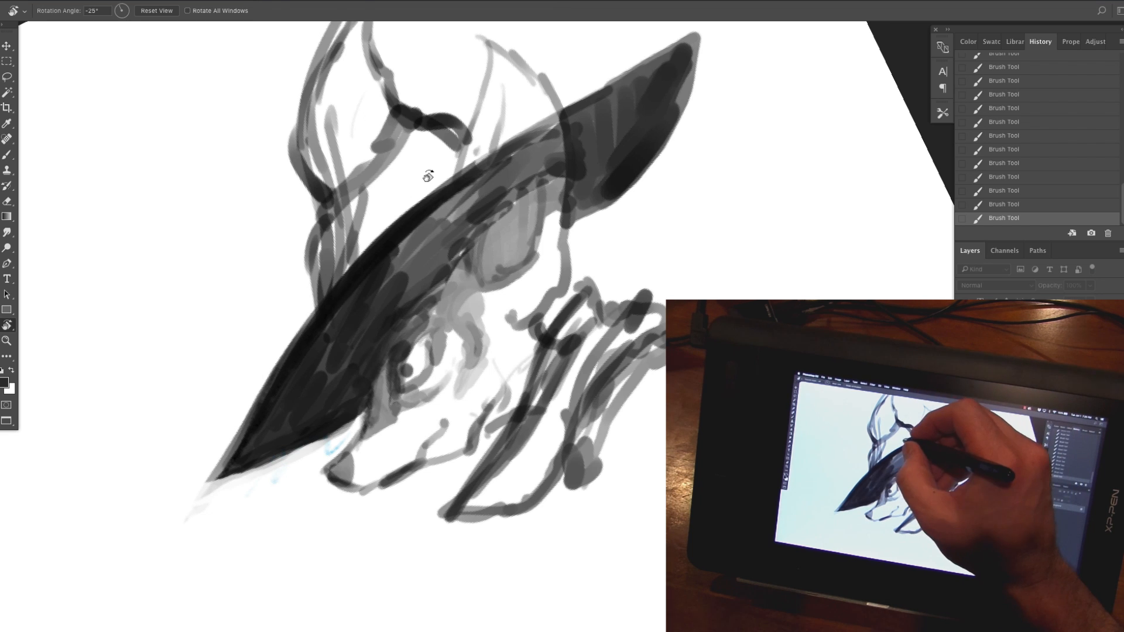
{"action": "key", "text": "b"}
{"action": "left_click_drag", "start_coordinate": [451, 132], "coordinate": [379, 233]}
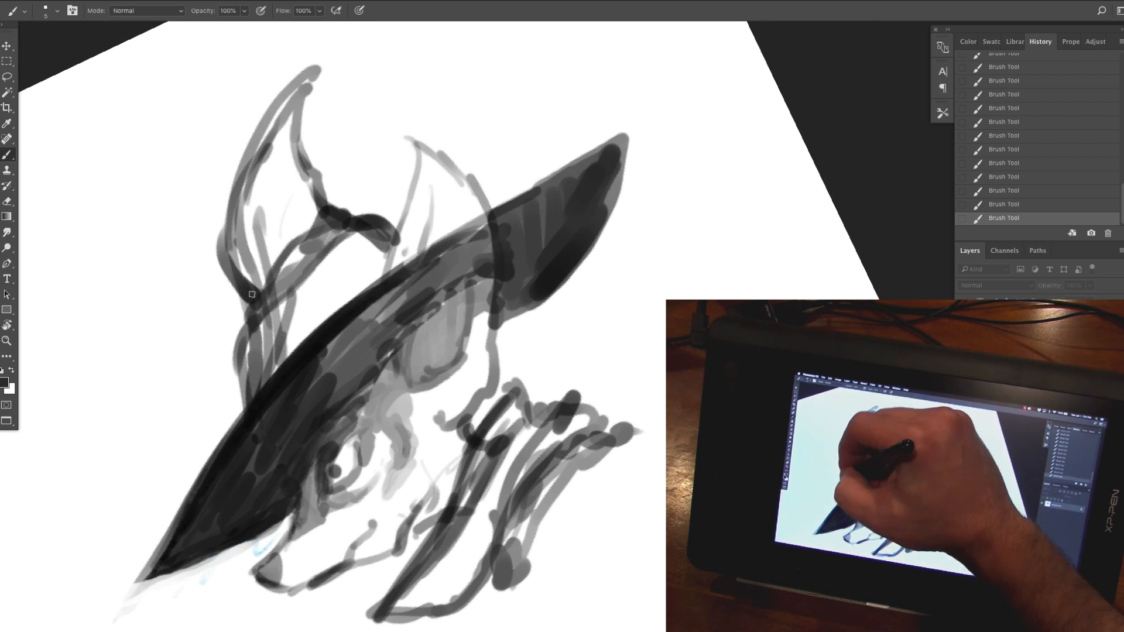
Step: Redraw the hat crown's outer edges and bent tip with thin dark lines
{"action": "left_click_drag", "start_coordinate": [220, 261], "coordinate": [247, 400]}
{"action": "mouse_move", "coordinate": [220, 274]}
{"action": "left_mouse_down"}
{"action": "mouse_move", "coordinate": [240, 347]}
{"action": "mouse_move", "coordinate": [332, 54]}
{"action": "left_mouse_up"}
{"action": "mouse_move", "coordinate": [353, 41]}
{"action": "left_mouse_down"}
{"action": "mouse_move", "coordinate": [301, 136]}
{"action": "mouse_move", "coordinate": [305, 174]}
{"action": "left_mouse_up"}
{"action": "left_click", "coordinate": [302, 124], "text": "alt"}
{"action": "mouse_move", "coordinate": [328, 57]}
{"action": "left_mouse_down"}
{"action": "mouse_move", "coordinate": [251, 151]}
{"action": "mouse_move", "coordinate": [396, 235]}
{"action": "left_mouse_up"}
{"action": "left_click", "coordinate": [329, 183], "text": "alt"}
Step: Clean up the base of the crown and even out the brim's dark fill using tones sampled from the sketch
{"action": "left_click", "coordinate": [409, 276], "text": "alt"}
{"action": "left_click_drag", "start_coordinate": [429, 267], "coordinate": [258, 468]}
{"action": "left_click", "coordinate": [404, 304], "text": "alt"}
{"action": "mouse_move", "coordinate": [424, 313]}
{"action": "left_mouse_down"}
{"action": "mouse_move", "coordinate": [473, 275]}
{"action": "mouse_move", "coordinate": [495, 234]}
{"action": "left_mouse_up"}
{"action": "mouse_move", "coordinate": [498, 361]}
{"action": "left_mouse_down"}
{"action": "mouse_move", "coordinate": [583, 264]}
{"action": "mouse_move", "coordinate": [507, 336]}
{"action": "left_mouse_up"}
{"action": "left_click_drag", "start_coordinate": [363, 498], "coordinate": [413, 303]}
{"action": "left_click", "coordinate": [380, 357], "text": "alt"}
{"action": "mouse_move", "coordinate": [391, 364]}
{"action": "left_mouse_down"}
{"action": "mouse_move", "coordinate": [350, 392]}
{"action": "mouse_move", "coordinate": [400, 355]}
{"action": "left_mouse_up"}
{"action": "left_click", "coordinate": [346, 395], "text": "alt"}
{"action": "left_click", "coordinate": [416, 345], "text": "alt"}
{"action": "left_click", "coordinate": [385, 276], "text": "alt"}
Step: Reduce the brush size and refine the eye's outline and the gray shading in front of it with sampled tones
{"action": "key", "text": "bracketleft"}
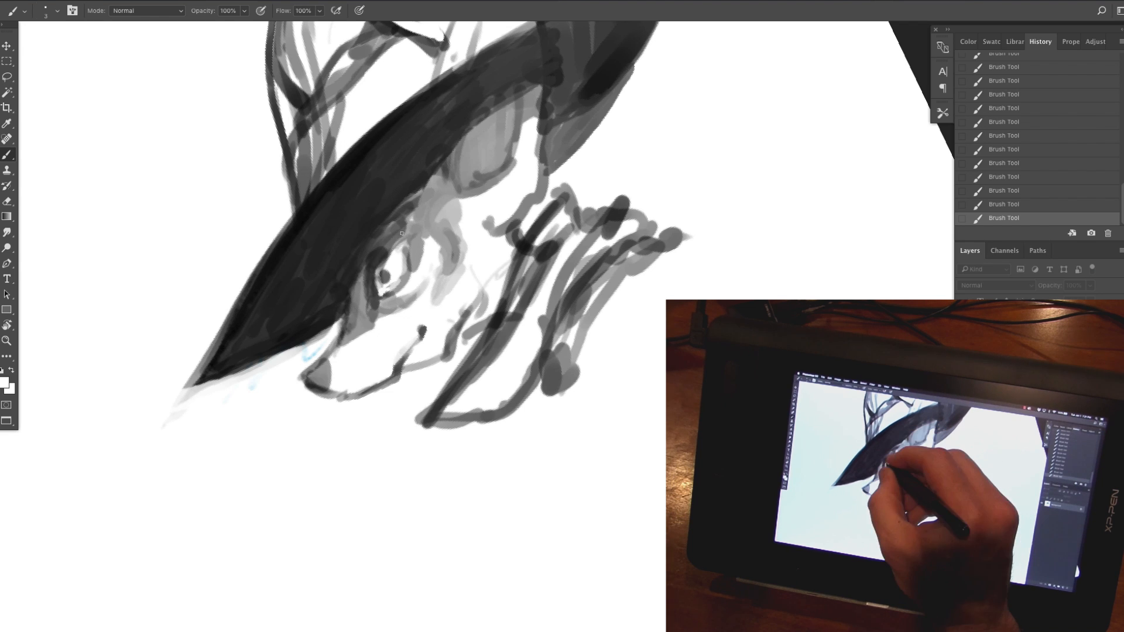
{"action": "left_click", "coordinate": [381, 314], "text": "alt"}
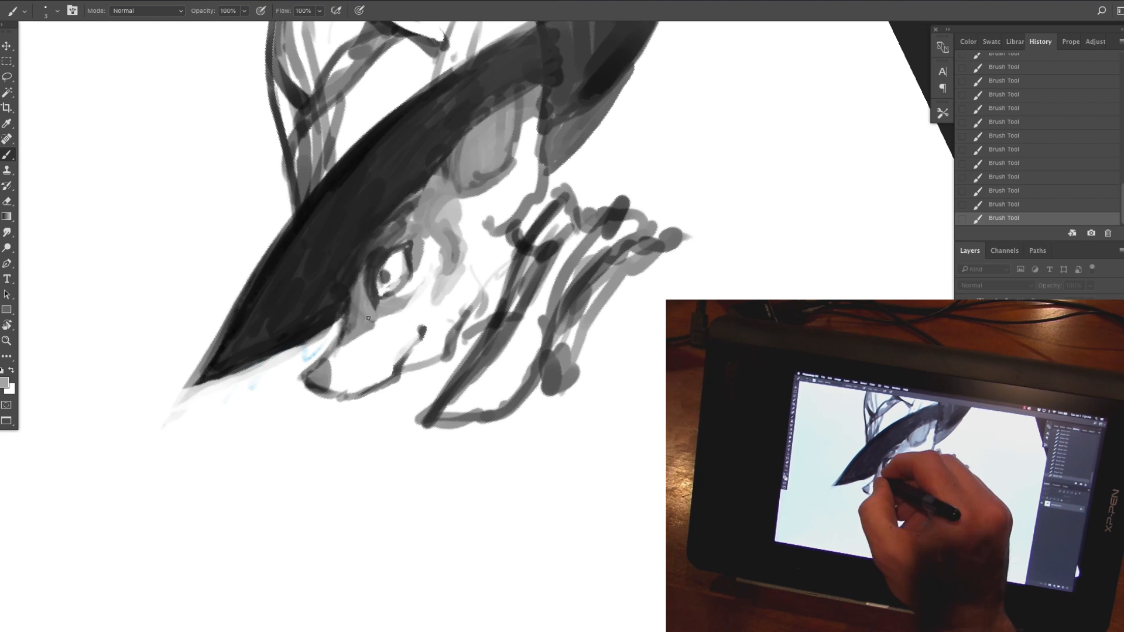
{"action": "left_click_drag", "start_coordinate": [368, 317], "coordinate": [348, 335]}
{"action": "left_click", "coordinate": [360, 291], "text": "alt"}
{"action": "left_click_drag", "start_coordinate": [345, 322], "coordinate": [379, 231]}
{"action": "left_click", "coordinate": [373, 270], "text": "alt"}
{"action": "left_click", "coordinate": [384, 241], "text": "alt"}
{"action": "mouse_move", "coordinate": [372, 301]}
{"action": "left_mouse_down"}
{"action": "mouse_move", "coordinate": [410, 204]}
{"action": "mouse_move", "coordinate": [443, 263]}
{"action": "mouse_move", "coordinate": [427, 314]}
{"action": "left_mouse_up"}
{"action": "left_click", "coordinate": [439, 225], "text": "alt"}
Step: Define the corner of the mouth and the lower cheek line with thin dark strokes
{"action": "left_click", "coordinate": [422, 329], "text": "alt"}
{"action": "mouse_move", "coordinate": [412, 368]}
{"action": "left_mouse_down"}
{"action": "mouse_move", "coordinate": [466, 320]}
{"action": "mouse_move", "coordinate": [444, 359]}
{"action": "left_mouse_up"}
{"action": "left_click", "coordinate": [441, 367], "text": "alt"}
{"action": "mouse_move", "coordinate": [476, 329]}
{"action": "left_mouse_down"}
{"action": "mouse_move", "coordinate": [460, 334]}
{"action": "mouse_move", "coordinate": [485, 329]}
{"action": "left_mouse_up"}
{"action": "left_click", "coordinate": [423, 332], "text": "alt"}
Step: Add dark fur strokes behind the eye and paint white fur tufts across the cheek
{"action": "left_click_drag", "start_coordinate": [511, 250], "coordinate": [497, 273]}
{"action": "mouse_move", "coordinate": [439, 201]}
{"action": "left_mouse_down"}
{"action": "mouse_move", "coordinate": [444, 226]}
{"action": "mouse_move", "coordinate": [426, 229]}
{"action": "left_mouse_up"}
{"action": "left_click_drag", "start_coordinate": [480, 165], "coordinate": [463, 222]}
{"action": "left_click_drag", "start_coordinate": [527, 161], "coordinate": [467, 243]}
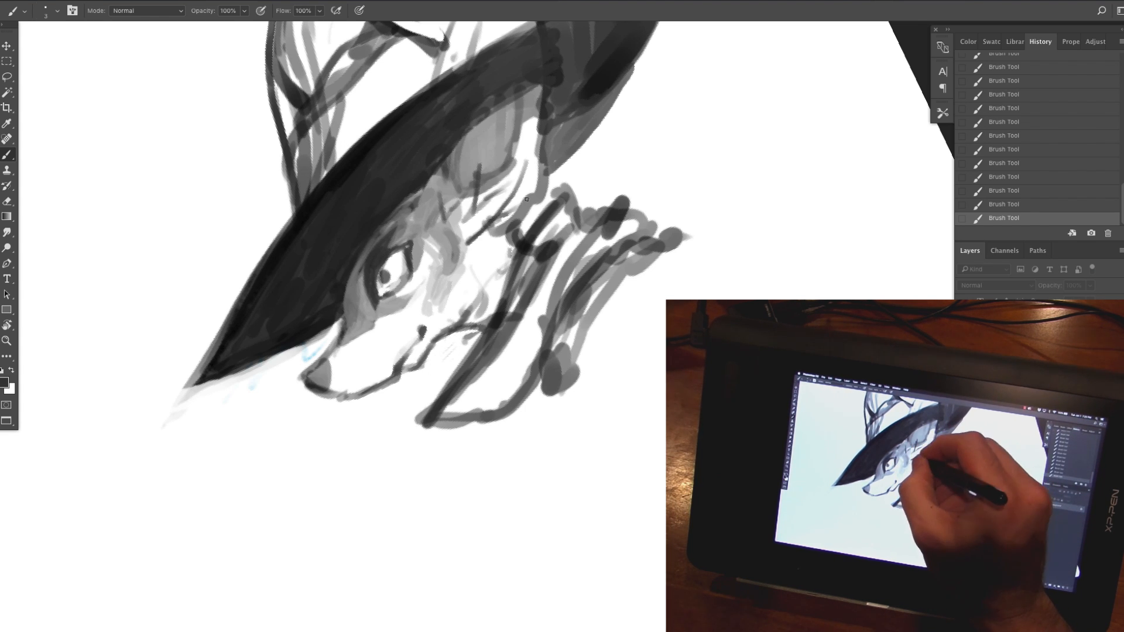
{"action": "left_click_drag", "start_coordinate": [527, 199], "coordinate": [487, 246]}
{"action": "left_click_drag", "start_coordinate": [511, 252], "coordinate": [466, 272]}
{"action": "left_click", "coordinate": [487, 258], "text": "alt"}
{"action": "mouse_move", "coordinate": [509, 216]}
{"action": "left_mouse_down"}
{"action": "mouse_move", "coordinate": [463, 250]}
{"action": "mouse_move", "coordinate": [456, 237]}
{"action": "left_mouse_up"}
{"action": "mouse_move", "coordinate": [463, 223]}
{"action": "left_mouse_down"}
{"action": "mouse_move", "coordinate": [475, 186]}
{"action": "mouse_move", "coordinate": [449, 231]}
{"action": "mouse_move", "coordinate": [435, 206]}
{"action": "left_mouse_up"}
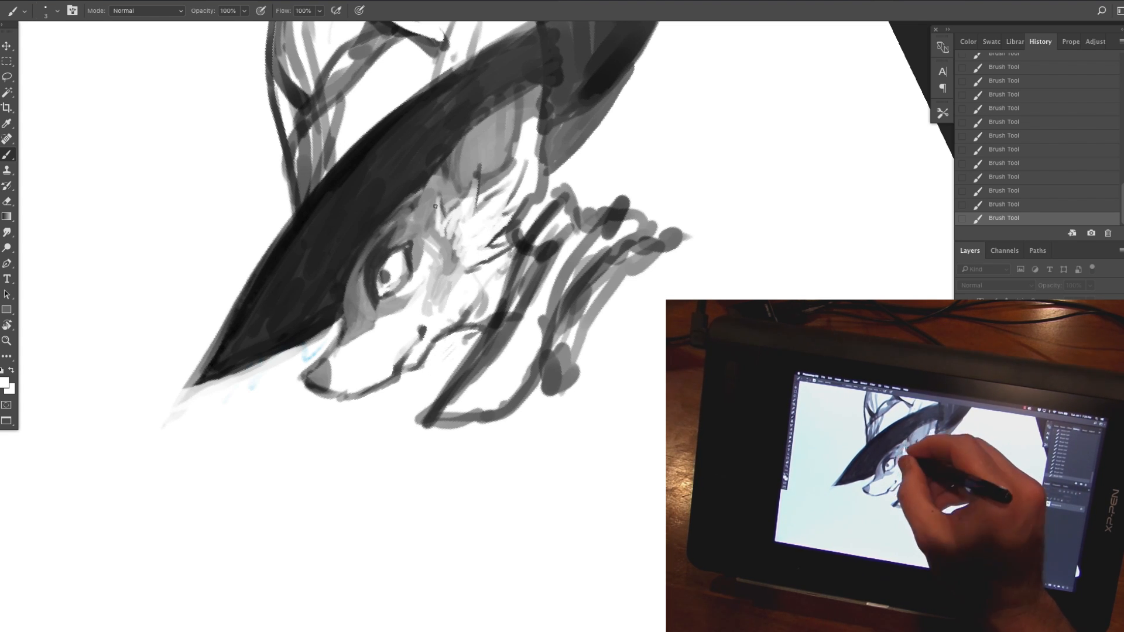
Step: Outline the spiky upper edge of the cheek tufts and blend the fur below with sampled tones
{"action": "left_click", "coordinate": [477, 174], "text": "alt"}
{"action": "left_click_drag", "start_coordinate": [479, 171], "coordinate": [443, 215]}
{"action": "mouse_move", "coordinate": [478, 181]}
{"action": "left_mouse_down"}
{"action": "mouse_move", "coordinate": [480, 205]}
{"action": "mouse_move", "coordinate": [491, 188]}
{"action": "left_mouse_up"}
{"action": "mouse_move", "coordinate": [484, 198]}
{"action": "left_mouse_down"}
{"action": "mouse_move", "coordinate": [522, 172]}
{"action": "mouse_move", "coordinate": [502, 212]}
{"action": "left_mouse_up"}
{"action": "mouse_move", "coordinate": [530, 195]}
{"action": "left_mouse_down"}
{"action": "mouse_move", "coordinate": [511, 220]}
{"action": "mouse_move", "coordinate": [445, 250]}
{"action": "left_mouse_up"}
{"action": "left_click", "coordinate": [462, 217], "text": "alt"}
{"action": "left_click_drag", "start_coordinate": [466, 247], "coordinate": [445, 278]}
{"action": "left_click_drag", "start_coordinate": [459, 281], "coordinate": [445, 292]}
{"action": "left_click", "coordinate": [497, 240], "text": "alt"}
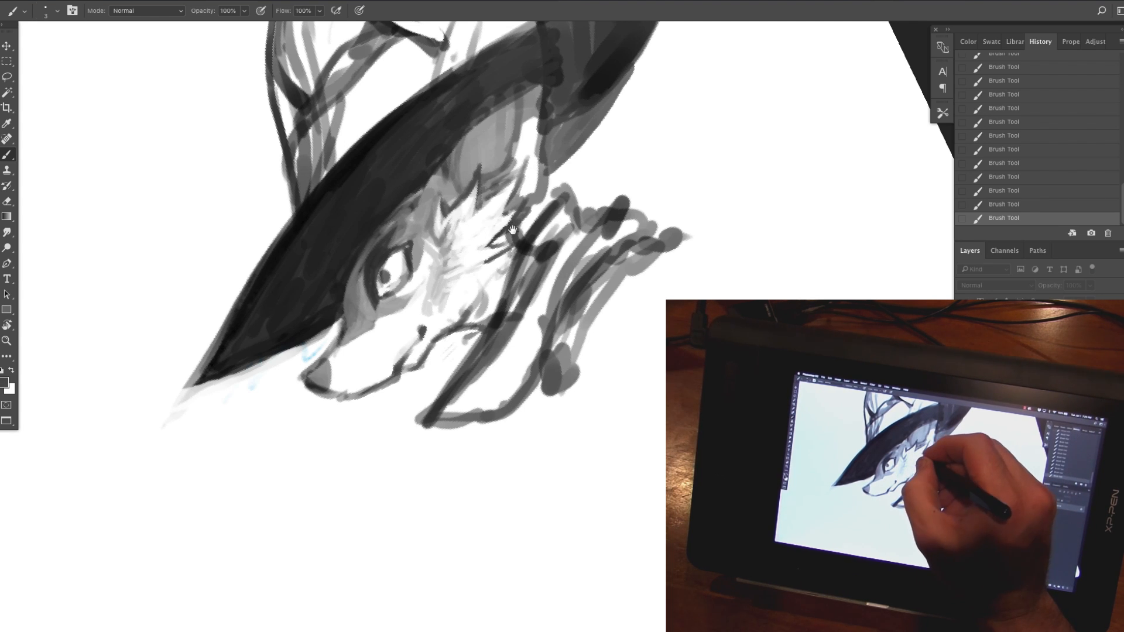
Step: Draw the jagged fur edge along the back of the cheek and down to the jaw
{"action": "left_click_drag", "start_coordinate": [513, 236], "coordinate": [488, 247]}
{"action": "mouse_move", "coordinate": [514, 246]}
{"action": "left_mouse_down"}
{"action": "mouse_move", "coordinate": [466, 293]}
{"action": "mouse_move", "coordinate": [481, 288]}
{"action": "left_mouse_up"}
{"action": "left_click", "coordinate": [530, 326], "text": "alt"}
{"action": "left_click_drag", "start_coordinate": [513, 264], "coordinate": [493, 360]}
Step: Sharpen the collar's pointed front edge and lighten its front fold
{"action": "left_click_drag", "start_coordinate": [559, 209], "coordinate": [501, 317]}
{"action": "left_click_drag", "start_coordinate": [568, 185], "coordinate": [549, 202]}
{"action": "mouse_move", "coordinate": [571, 187]}
{"action": "left_mouse_down"}
{"action": "mouse_move", "coordinate": [519, 227]}
{"action": "mouse_move", "coordinate": [437, 326]}
{"action": "left_mouse_up"}
{"action": "left_click", "coordinate": [523, 239], "text": "alt"}
Step: Sample the dark hat tone and redraw the outline of the ear above the brim with fur tips
{"action": "left_click", "coordinate": [417, 210], "text": "alt"}
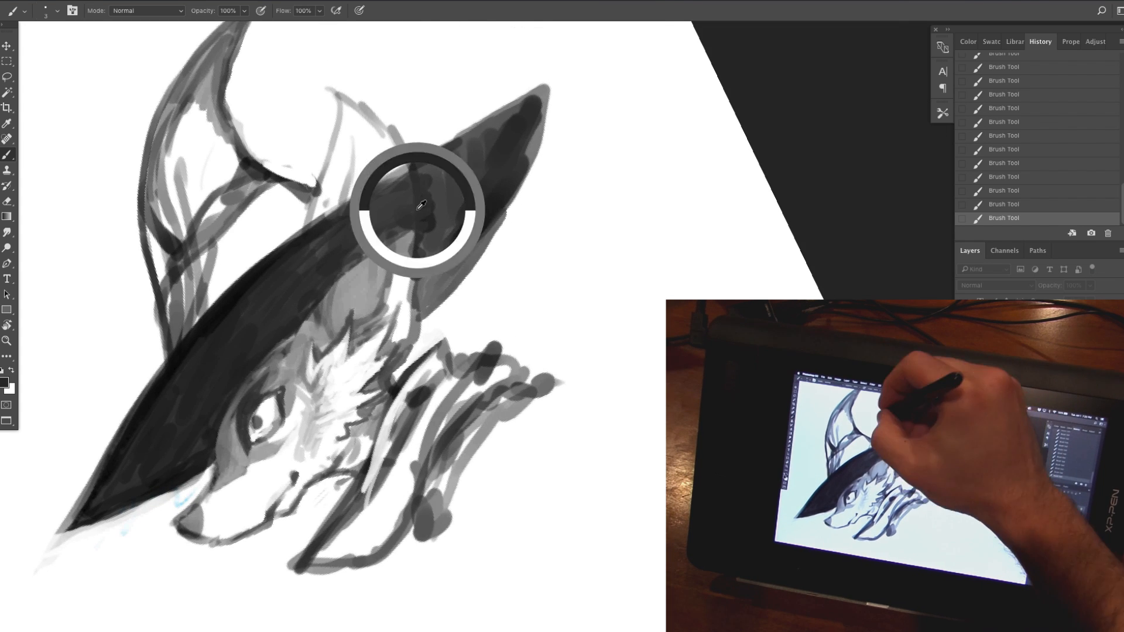
{"action": "left_click_drag", "start_coordinate": [325, 120], "coordinate": [311, 219]}
{"action": "mouse_move", "coordinate": [330, 145]}
{"action": "left_mouse_down"}
{"action": "mouse_move", "coordinate": [334, 87]}
{"action": "mouse_move", "coordinate": [371, 111]}
{"action": "left_mouse_up"}
{"action": "left_click_drag", "start_coordinate": [355, 86], "coordinate": [404, 147]}
{"action": "left_click_drag", "start_coordinate": [413, 139], "coordinate": [411, 164]}
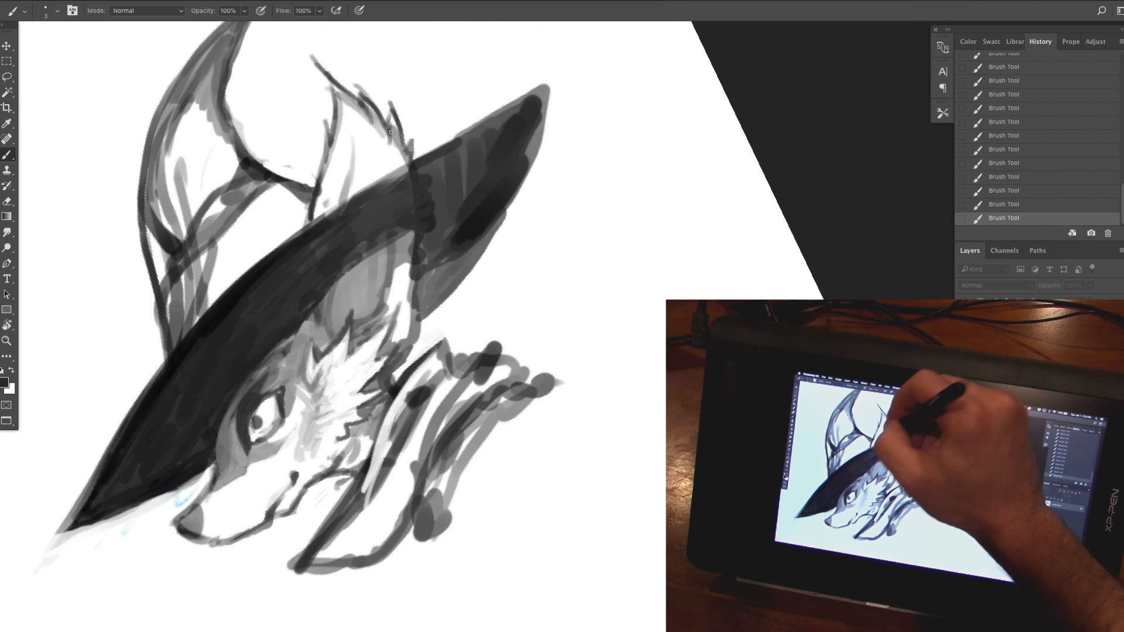
Step: Shade the inside of the ear above the brim with gray and light fur strokes
{"action": "left_click", "coordinate": [393, 132], "text": "alt"}
{"action": "left_click_drag", "start_coordinate": [391, 122], "coordinate": [400, 166]}
{"action": "left_click_drag", "start_coordinate": [344, 101], "coordinate": [383, 138]}
{"action": "mouse_move", "coordinate": [374, 120]}
{"action": "left_mouse_down"}
{"action": "mouse_move", "coordinate": [389, 167]}
{"action": "mouse_move", "coordinate": [343, 205]}
{"action": "mouse_move", "coordinate": [349, 193]}
{"action": "left_mouse_up"}
{"action": "left_click", "coordinate": [356, 202], "text": "alt"}
{"action": "left_click_drag", "start_coordinate": [360, 123], "coordinate": [368, 170]}
{"action": "left_click_drag", "start_coordinate": [374, 138], "coordinate": [380, 185]}
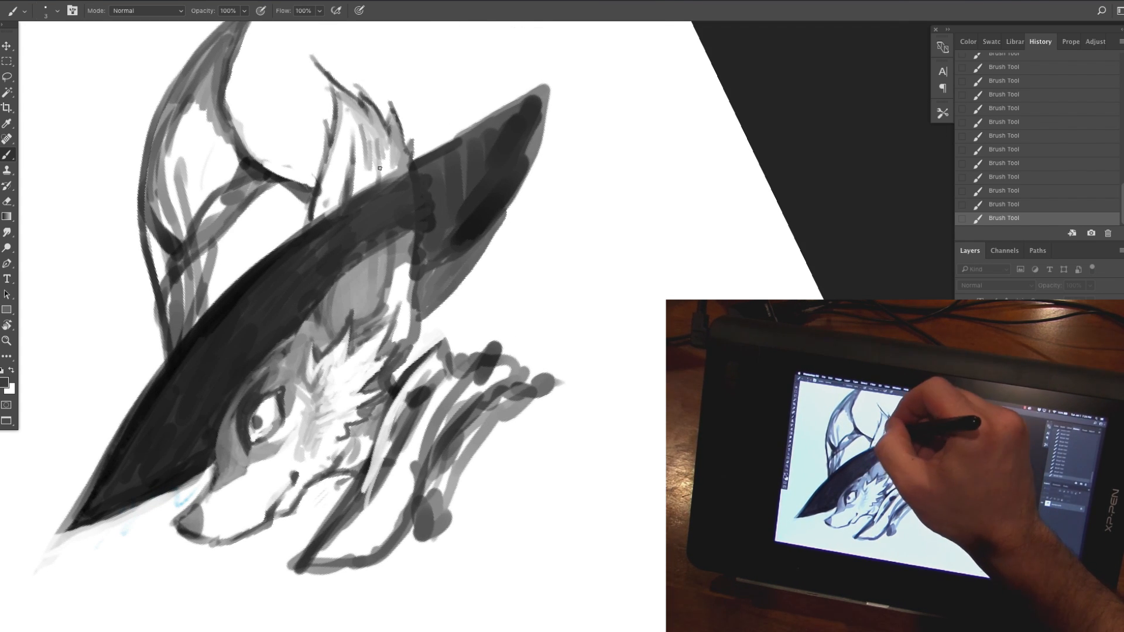
Step: Refine the back edge of the ear below the brim with short fur strokes
{"action": "left_click_drag", "start_coordinate": [411, 236], "coordinate": [402, 330]}
{"action": "left_click", "coordinate": [404, 292], "text": "alt"}
{"action": "left_click_drag", "start_coordinate": [408, 302], "coordinate": [396, 347]}
{"action": "left_click", "coordinate": [399, 362], "text": "alt"}
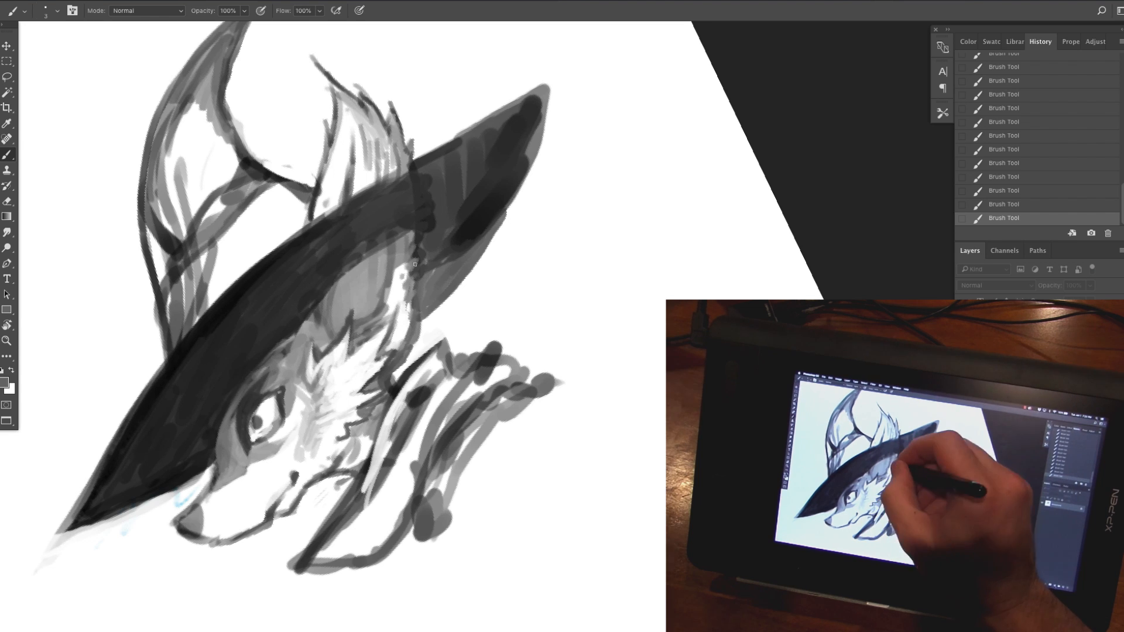
Step: Darken the back of the hat brim with sampled black strokes, covering the lines showing through it
{"action": "left_click_drag", "start_coordinate": [480, 134], "coordinate": [385, 184]}
{"action": "mouse_move", "coordinate": [466, 147]}
{"action": "left_mouse_down"}
{"action": "mouse_move", "coordinate": [428, 180]}
{"action": "mouse_move", "coordinate": [459, 209]}
{"action": "left_mouse_up"}
{"action": "left_click_drag", "start_coordinate": [434, 207], "coordinate": [421, 232]}
{"action": "left_click_drag", "start_coordinate": [359, 253], "coordinate": [317, 274]}
{"action": "left_click", "coordinate": [519, 120], "text": "alt"}
{"action": "mouse_move", "coordinate": [522, 103]}
{"action": "left_mouse_down"}
{"action": "mouse_move", "coordinate": [435, 150]}
{"action": "mouse_move", "coordinate": [449, 161]}
{"action": "mouse_move", "coordinate": [447, 203]}
{"action": "left_mouse_up"}
{"action": "mouse_move", "coordinate": [457, 222]}
{"action": "left_mouse_down"}
{"action": "mouse_move", "coordinate": [425, 239]}
{"action": "mouse_move", "coordinate": [422, 286]}
{"action": "left_mouse_up"}
{"action": "left_click_drag", "start_coordinate": [468, 269], "coordinate": [420, 315]}
{"action": "left_click_drag", "start_coordinate": [545, 91], "coordinate": [533, 154]}
Step: Sample white and paint a thin highlight along the hat brim's upper edge from back to front
{"action": "left_click", "coordinate": [493, 101], "text": "alt"}
{"action": "left_click_drag", "start_coordinate": [487, 126], "coordinate": [387, 188]}
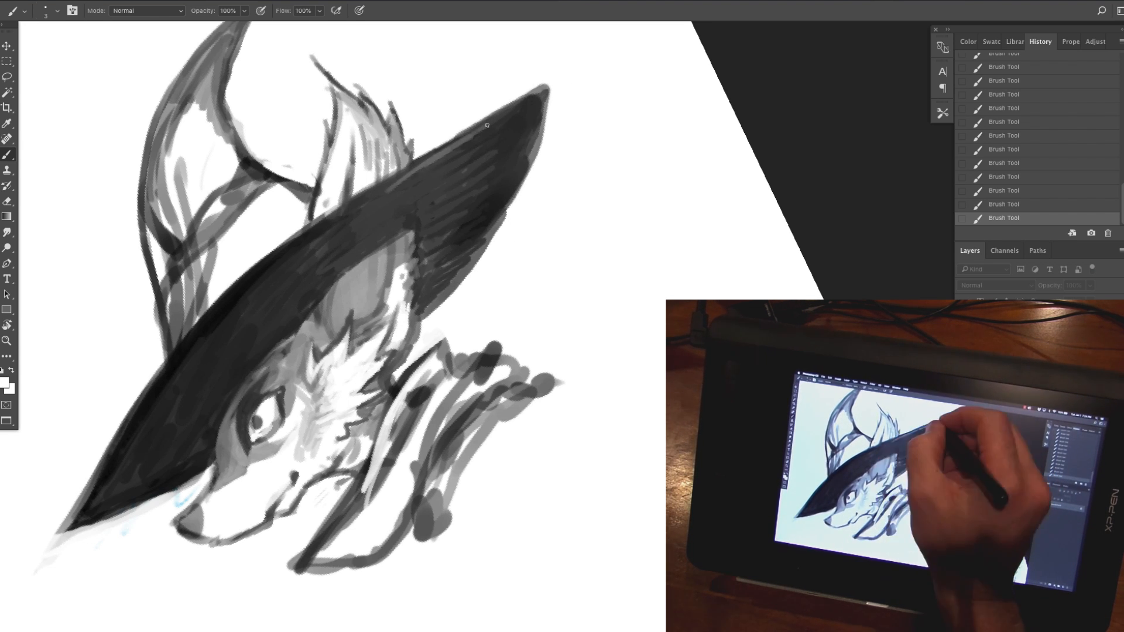
{"action": "left_click_drag", "start_coordinate": [535, 98], "coordinate": [383, 194]}
{"action": "mouse_move", "coordinate": [414, 171]}
{"action": "left_mouse_down"}
{"action": "mouse_move", "coordinate": [278, 260]}
{"action": "mouse_move", "coordinate": [138, 426]}
{"action": "left_mouse_up"}
{"action": "left_click_drag", "start_coordinate": [110, 463], "coordinate": [219, 313]}
{"action": "left_click_drag", "start_coordinate": [154, 403], "coordinate": [360, 203]}
{"action": "left_click_drag", "start_coordinate": [277, 268], "coordinate": [508, 119]}
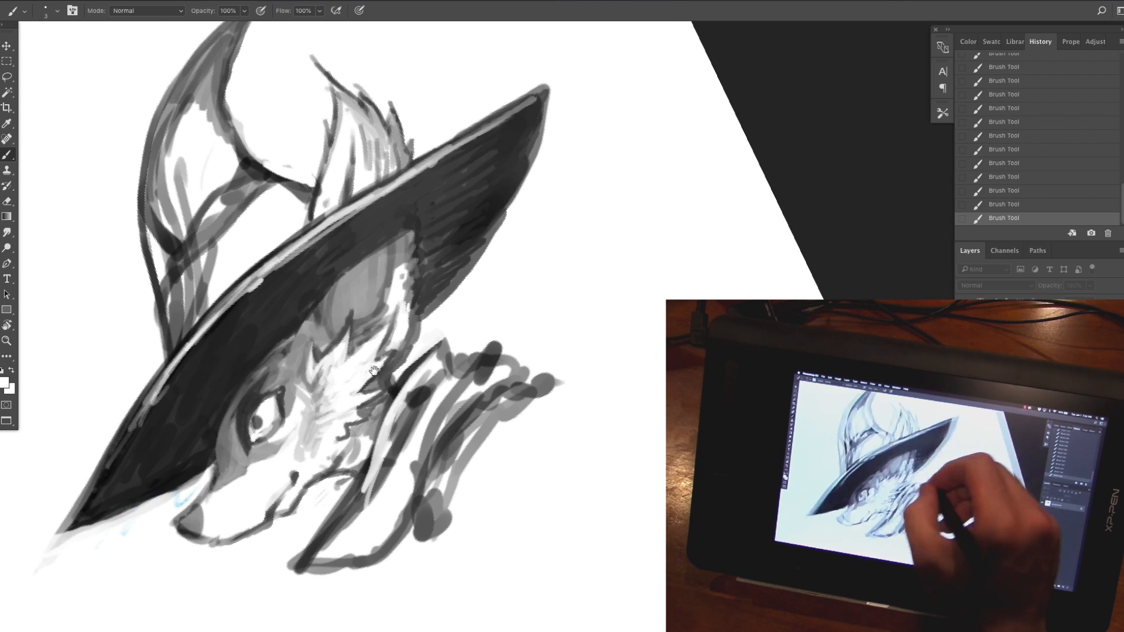
Step: Extend the front of the brim into a longer, curved point filled with dark strokes
{"action": "left_click_drag", "start_coordinate": [375, 375], "coordinate": [588, 268]}
{"action": "left_click", "coordinate": [328, 375], "text": "alt"}
{"action": "mouse_move", "coordinate": [301, 381]}
{"action": "left_mouse_down"}
{"action": "mouse_move", "coordinate": [238, 451]}
{"action": "mouse_move", "coordinate": [403, 375]}
{"action": "left_mouse_up"}
{"action": "left_click_drag", "start_coordinate": [410, 369], "coordinate": [311, 436]}
{"action": "mouse_move", "coordinate": [241, 453]}
{"action": "left_mouse_down"}
{"action": "mouse_move", "coordinate": [345, 401]}
{"action": "mouse_move", "coordinate": [298, 436]}
{"action": "left_mouse_up"}
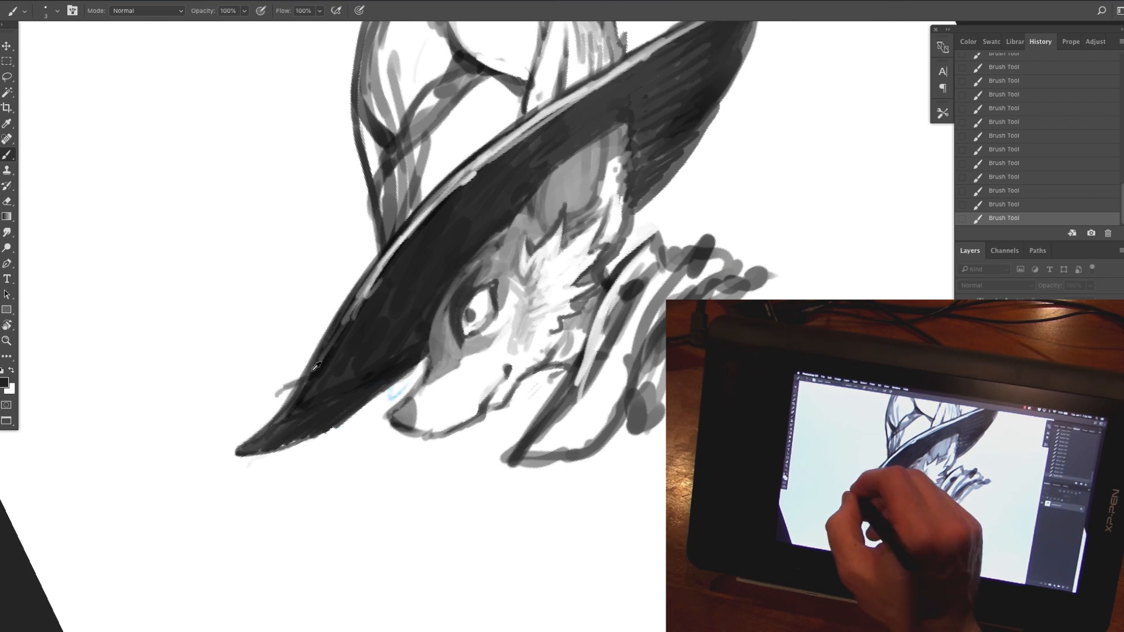
Step: Cut a torn notch into the upper edge of the brim's front with white strokes and redefine the pointed tip
{"action": "mouse_move", "coordinate": [276, 396]}
{"action": "left_mouse_down"}
{"action": "mouse_move", "coordinate": [333, 359]}
{"action": "mouse_move", "coordinate": [297, 394]}
{"action": "left_mouse_up"}
{"action": "left_click", "coordinate": [296, 351], "text": "alt"}
{"action": "left_click_drag", "start_coordinate": [336, 368], "coordinate": [257, 441]}
{"action": "left_click", "coordinate": [319, 391], "text": "alt"}
{"action": "left_click_drag", "start_coordinate": [294, 390], "coordinate": [320, 375]}
Step: Trim the back of the hat brim with white and add a jagged, torn edge in dark strokes
{"action": "left_click", "coordinate": [749, 111], "text": "alt"}
{"action": "mouse_move", "coordinate": [733, 89]}
{"action": "left_mouse_down"}
{"action": "mouse_move", "coordinate": [707, 100]}
{"action": "mouse_move", "coordinate": [724, 104]}
{"action": "left_mouse_up"}
{"action": "left_click", "coordinate": [700, 93], "text": "alt"}
{"action": "left_click_drag", "start_coordinate": [724, 108], "coordinate": [690, 149]}
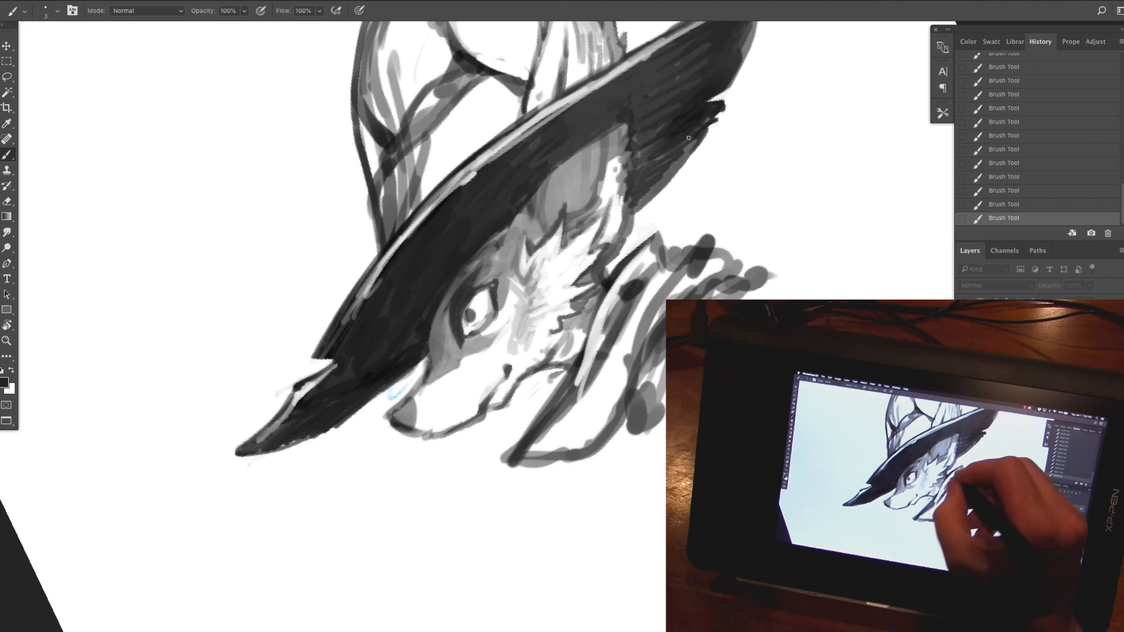
Step: Shape the back of the collar into dark, ragged points, painting over the loose sketch lines
{"action": "mouse_move", "coordinate": [659, 239]}
{"action": "left_mouse_down"}
{"action": "mouse_move", "coordinate": [628, 285]}
{"action": "mouse_move", "coordinate": [707, 235]}
{"action": "left_mouse_up"}
{"action": "mouse_move", "coordinate": [707, 250]}
{"action": "left_mouse_down"}
{"action": "mouse_move", "coordinate": [741, 265]}
{"action": "mouse_move", "coordinate": [694, 287]}
{"action": "left_mouse_up"}
{"action": "left_click_drag", "start_coordinate": [730, 261], "coordinate": [654, 319]}
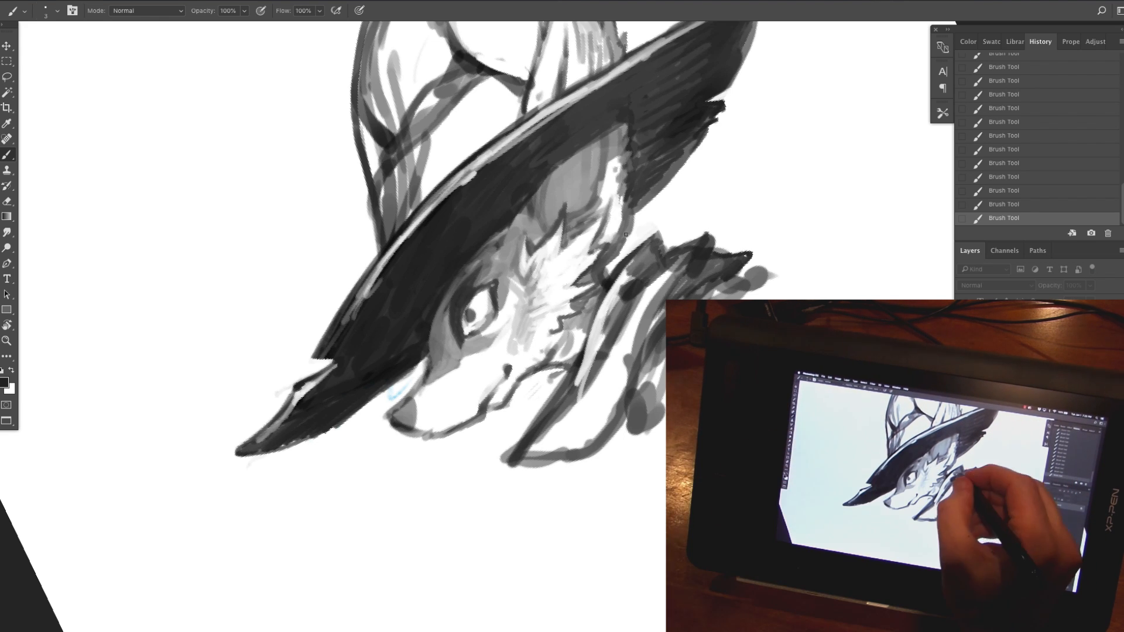
Step: Shade the front fold of the collar with long dark strokes and hatch its front hem
{"action": "left_click_drag", "start_coordinate": [645, 257], "coordinate": [613, 293]}
{"action": "left_click_drag", "start_coordinate": [637, 257], "coordinate": [603, 327]}
{"action": "left_click", "coordinate": [598, 332], "text": "alt"}
{"action": "left_click_drag", "start_coordinate": [634, 287], "coordinate": [584, 386]}
{"action": "left_click_drag", "start_coordinate": [608, 340], "coordinate": [557, 420]}
{"action": "mouse_move", "coordinate": [576, 372]}
{"action": "left_mouse_down"}
{"action": "mouse_move", "coordinate": [520, 459]}
{"action": "mouse_move", "coordinate": [533, 458]}
{"action": "left_mouse_up"}
{"action": "left_click", "coordinate": [516, 456], "text": "alt"}
{"action": "left_click_drag", "start_coordinate": [560, 433], "coordinate": [546, 456]}
{"action": "left_click_drag", "start_coordinate": [572, 433], "coordinate": [561, 455]}
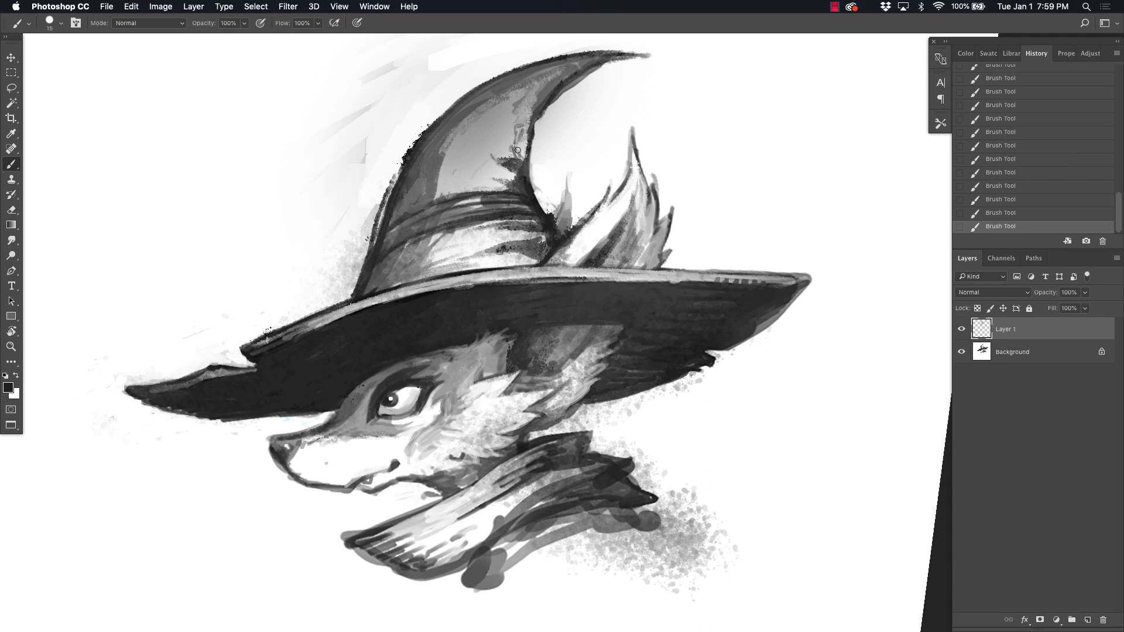
Step: Add texture strokes to the hat crown and a thin gray line across the brim's underside
{"action": "left_click_drag", "start_coordinate": [531, 111], "coordinate": [510, 148]}
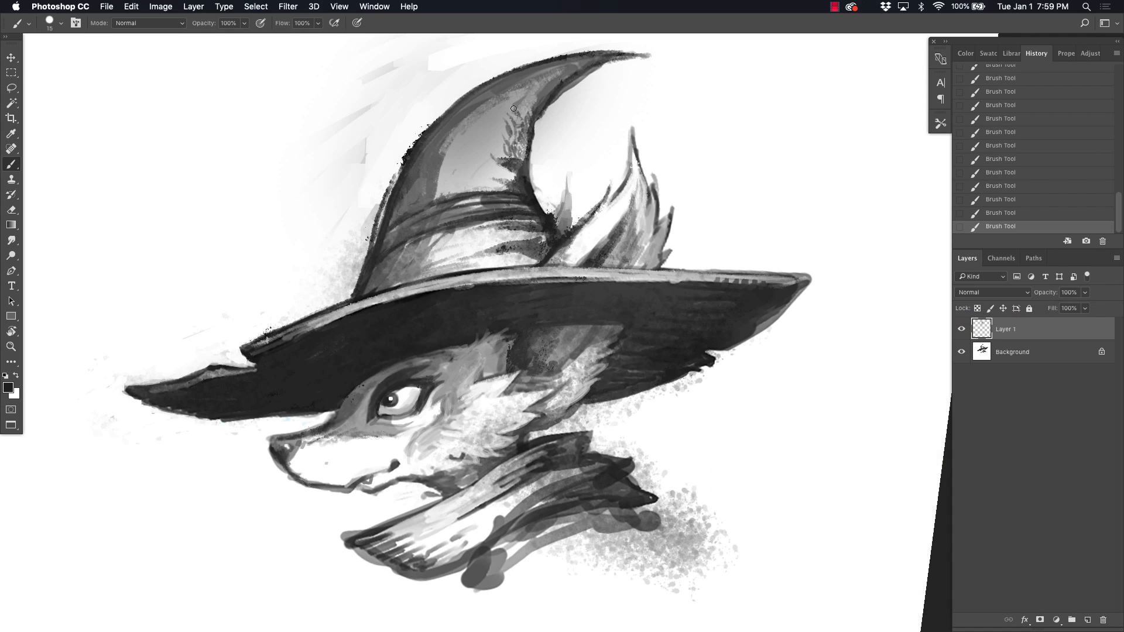
{"action": "left_click_drag", "start_coordinate": [514, 108], "coordinate": [536, 197]}
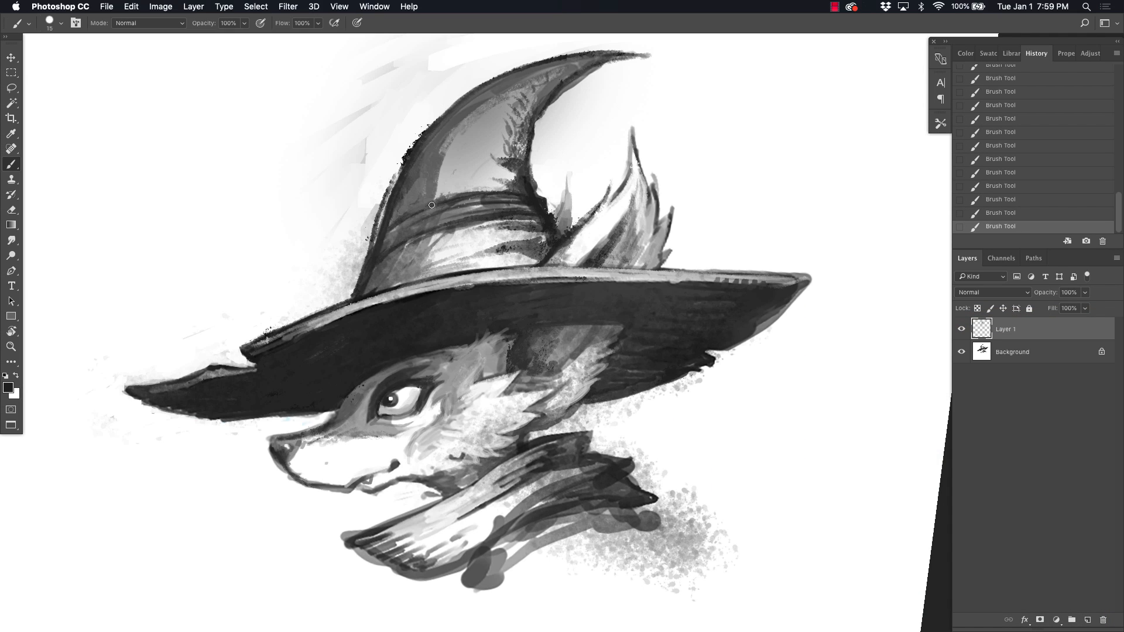
{"action": "left_click", "coordinate": [387, 234], "text": "alt"}
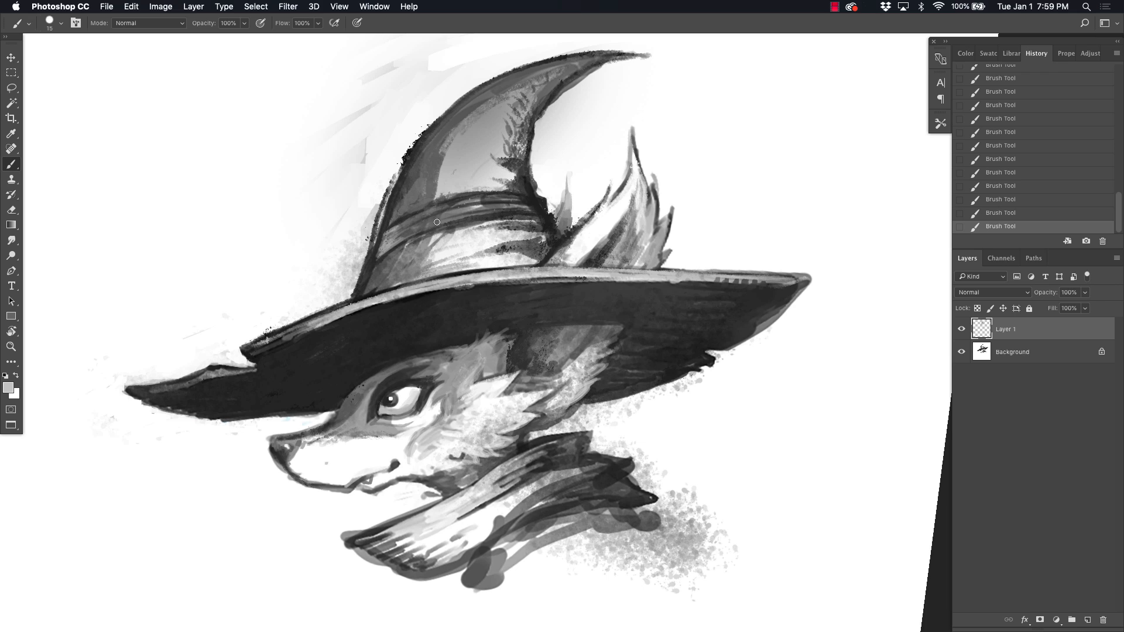
{"action": "left_click_drag", "start_coordinate": [389, 221], "coordinate": [429, 168]}
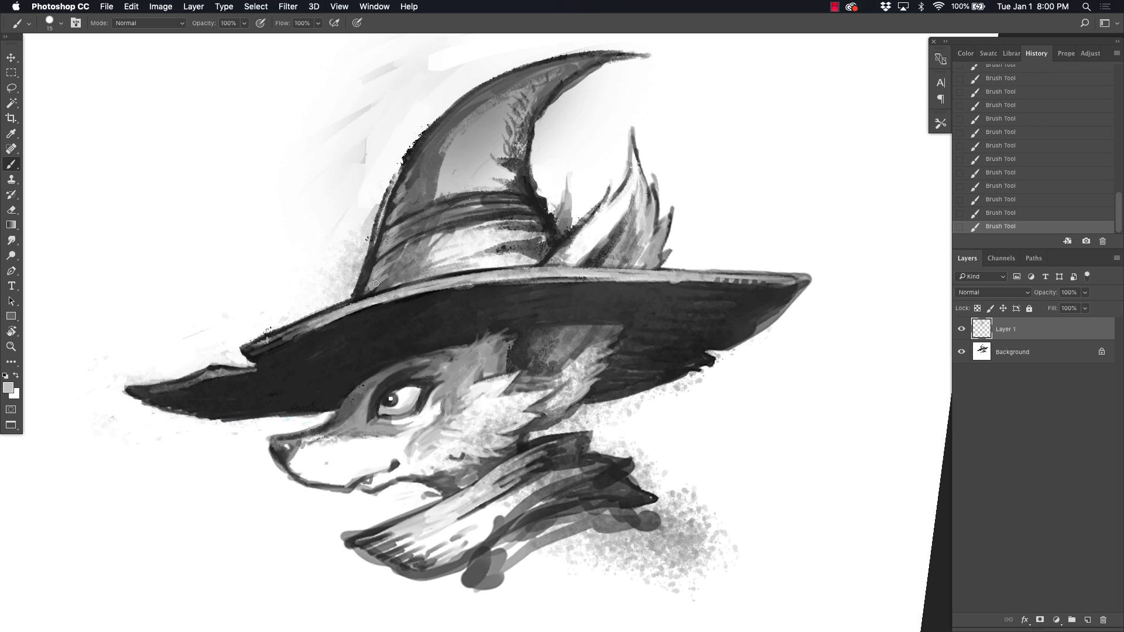
{"action": "left_click_drag", "start_coordinate": [701, 290], "coordinate": [583, 291]}
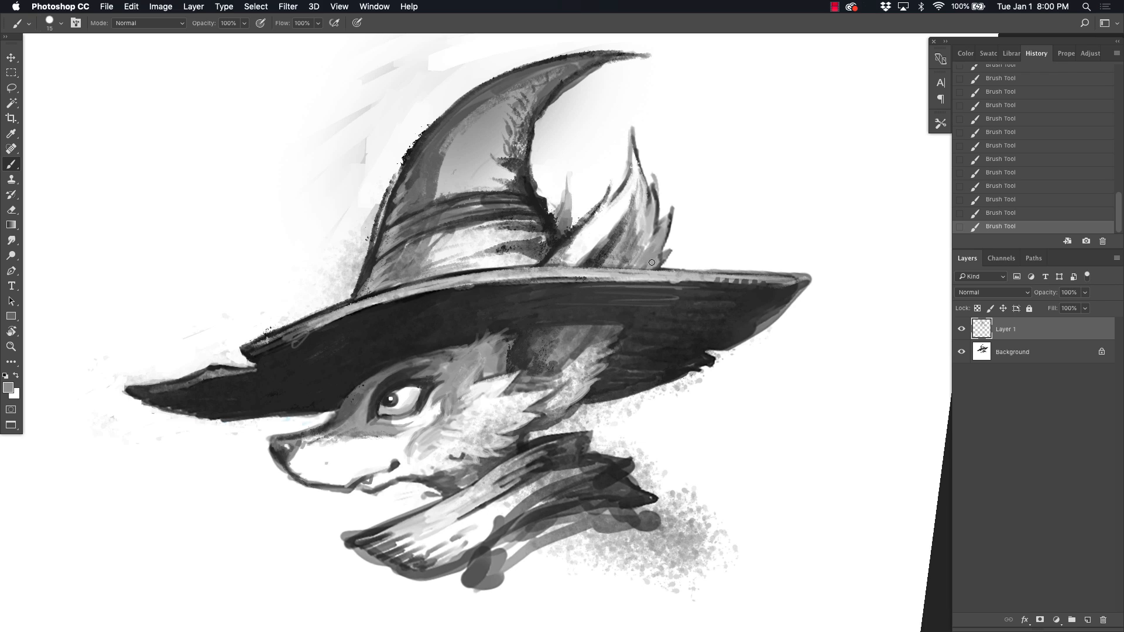
Step: Outline an earring at the base of the ear and refine the temple and cheek fur with gray strokes
{"action": "scroll", "coordinate": [585, 264], "scroll_direction": "down", "scroll_amount": 3}
{"action": "left_click", "coordinate": [569, 310], "text": "alt"}
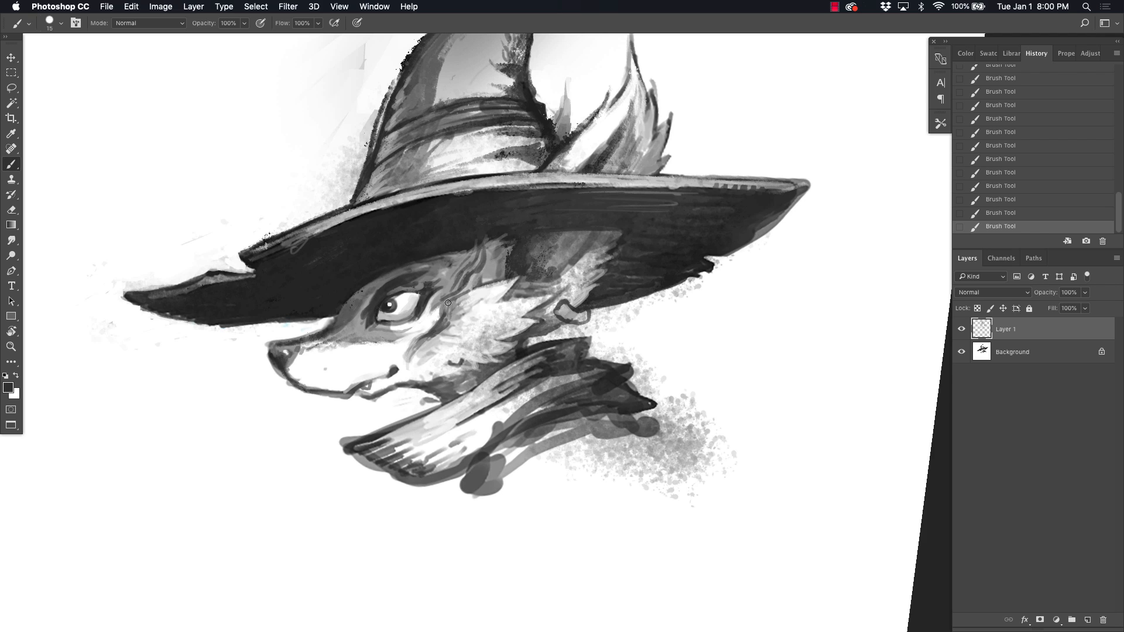
{"action": "left_click_drag", "start_coordinate": [484, 280], "coordinate": [496, 250]}
{"action": "left_click_drag", "start_coordinate": [484, 247], "coordinate": [462, 269]}
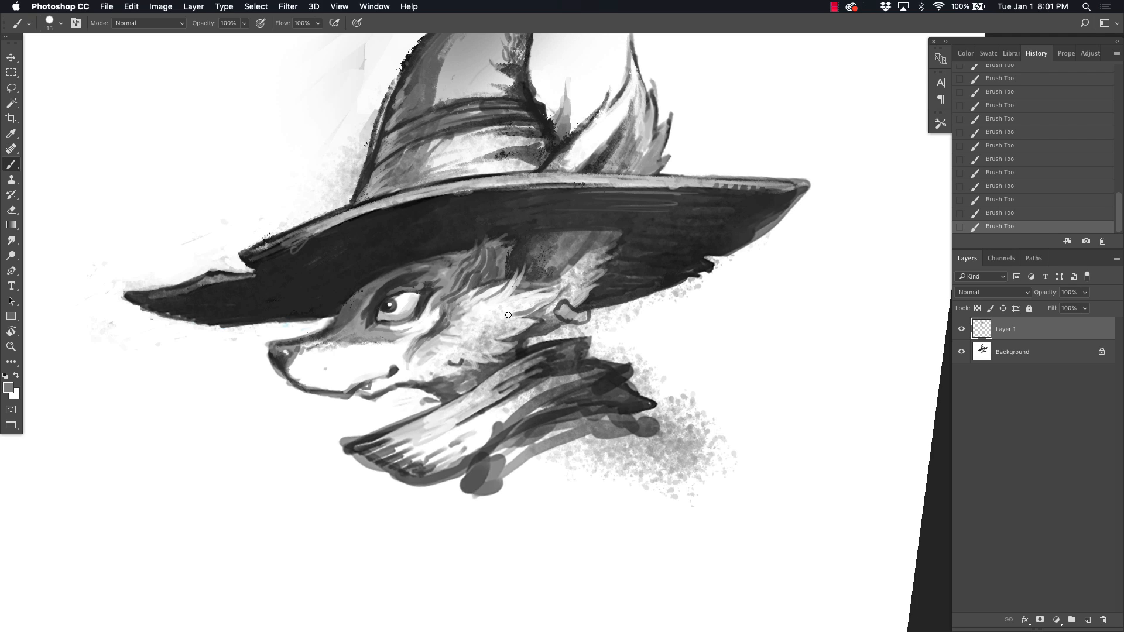
{"action": "left_click", "coordinate": [519, 333], "text": "alt"}
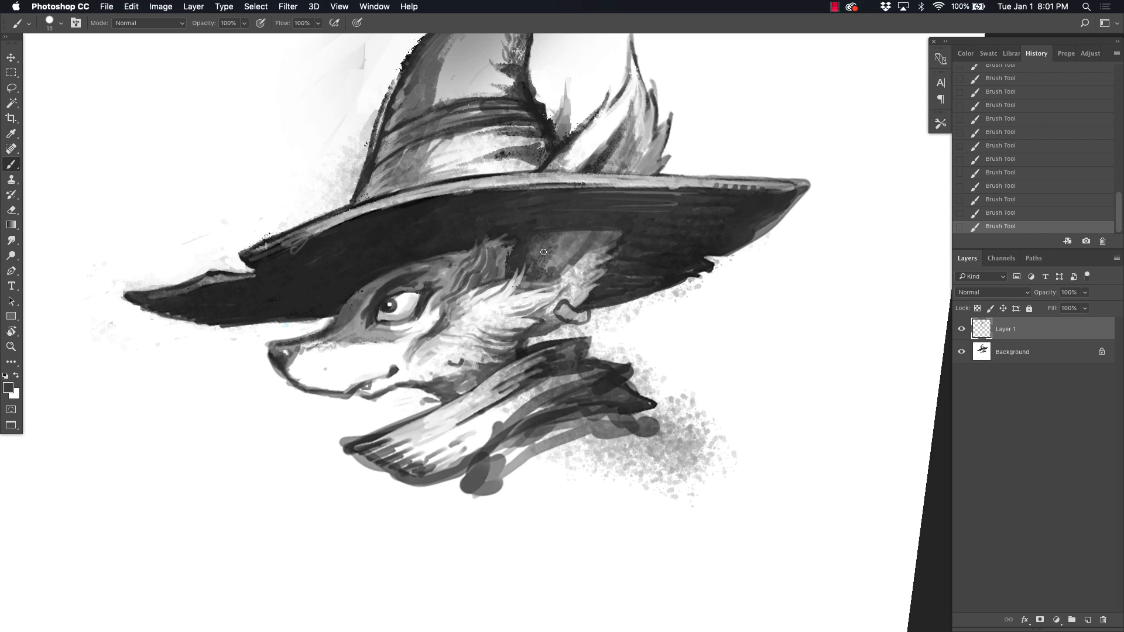
Step: Add an upper link to the earring and darken the fur beside it
{"action": "left_click", "coordinate": [577, 301], "text": "alt"}
{"action": "left_click_drag", "start_coordinate": [580, 297], "coordinate": [595, 298]}
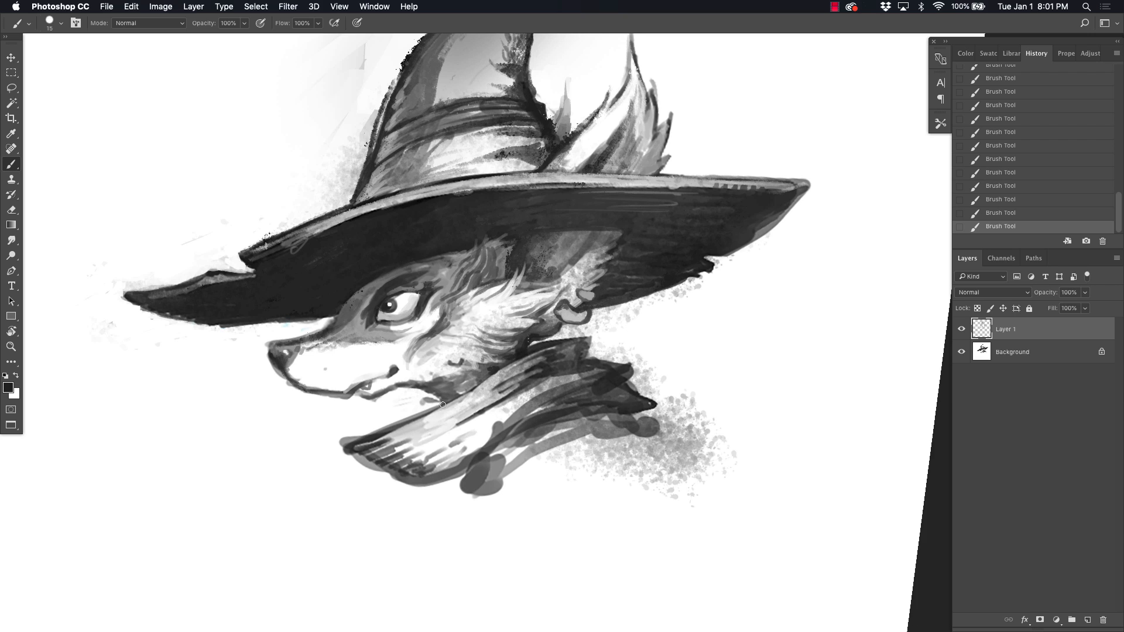
{"action": "left_click_drag", "start_coordinate": [424, 354], "coordinate": [415, 270]}
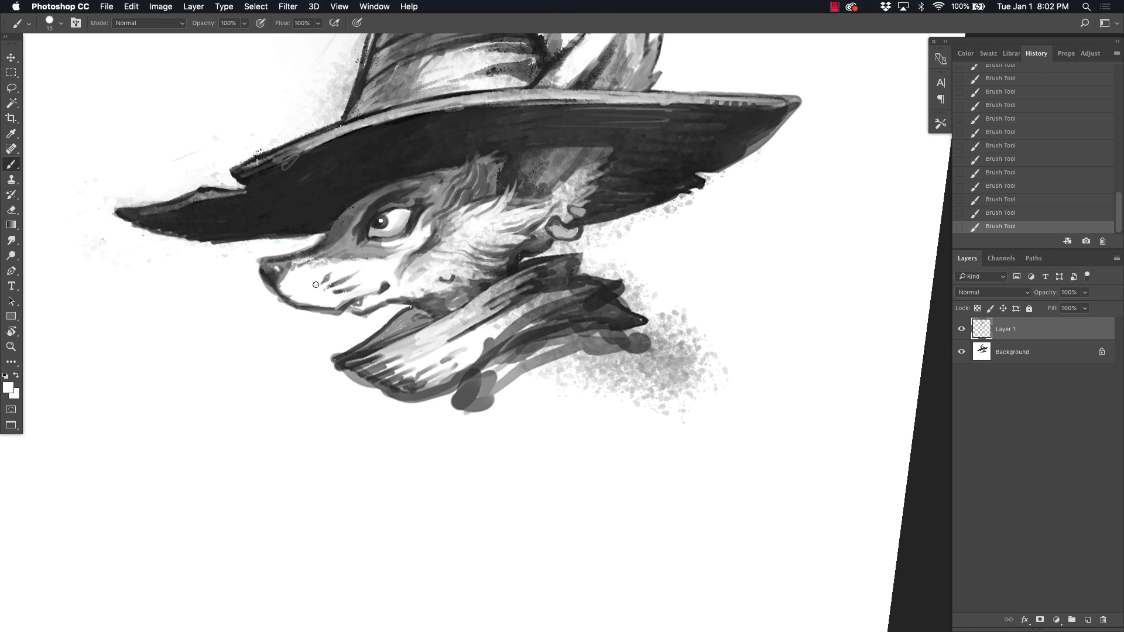
Step: Create a new layer and shade the lower muzzle, mouth line and jaw with gray strokes
{"action": "key", "text": "super+shift+alt+n"}
{"action": "left_click", "coordinate": [432, 301], "text": "alt"}
{"action": "left_click_drag", "start_coordinate": [421, 299], "coordinate": [420, 288]}
{"action": "mouse_move", "coordinate": [444, 296]}
{"action": "left_mouse_down"}
{"action": "mouse_move", "coordinate": [425, 282]}
{"action": "mouse_move", "coordinate": [436, 282]}
{"action": "left_mouse_up"}
{"action": "mouse_move", "coordinate": [281, 279]}
{"action": "left_mouse_down"}
{"action": "mouse_move", "coordinate": [284, 289]}
{"action": "mouse_move", "coordinate": [371, 306]}
{"action": "left_mouse_up"}
{"action": "left_click_drag", "start_coordinate": [366, 307], "coordinate": [413, 303]}
Step: Soften the muzzle shading with a large soft eraser along the snout and nose
{"action": "left_click", "coordinate": [11, 210]}
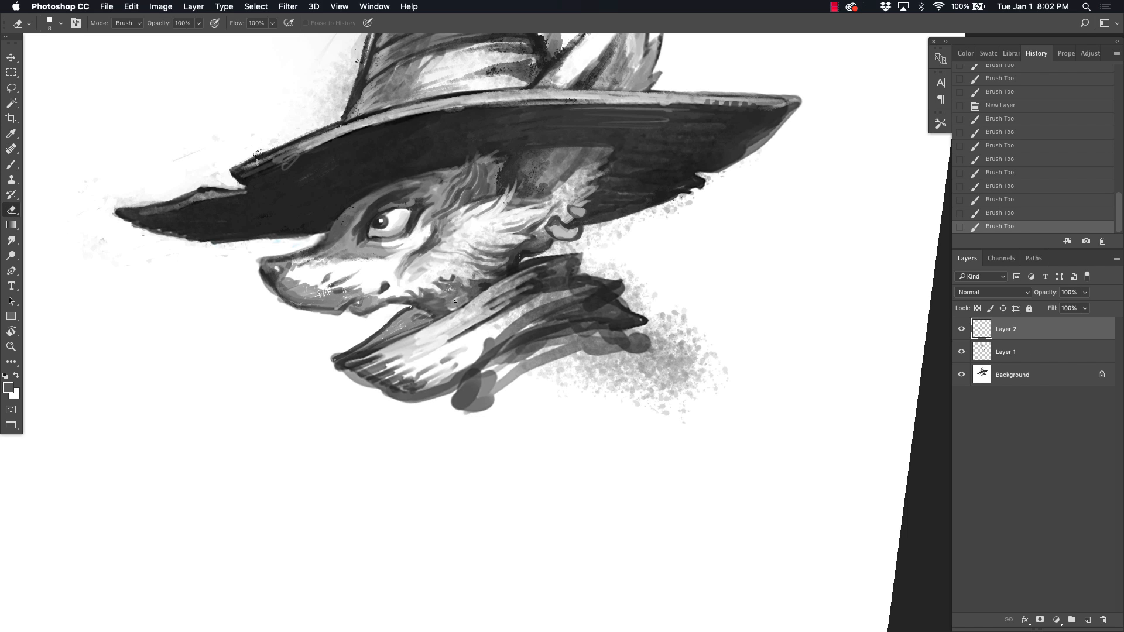
{"action": "right_click", "coordinate": [524, 466]}
{"action": "left_click", "coordinate": [610, 512]}
{"action": "key", "text": "bracketleft"}
{"action": "key", "text": "bracketleft"}
{"action": "key", "text": "bracketleft"}
{"action": "key", "text": "bracketleft"}
{"action": "key", "text": "bracketleft"}
{"action": "key", "text": "bracketleft"}
{"action": "left_click_drag", "start_coordinate": [309, 327], "coordinate": [339, 287]}
{"action": "left_click_drag", "start_coordinate": [340, 281], "coordinate": [380, 284]}
{"action": "left_click_drag", "start_coordinate": [381, 284], "coordinate": [318, 271]}
{"action": "left_click_drag", "start_coordinate": [318, 271], "coordinate": [292, 272]}
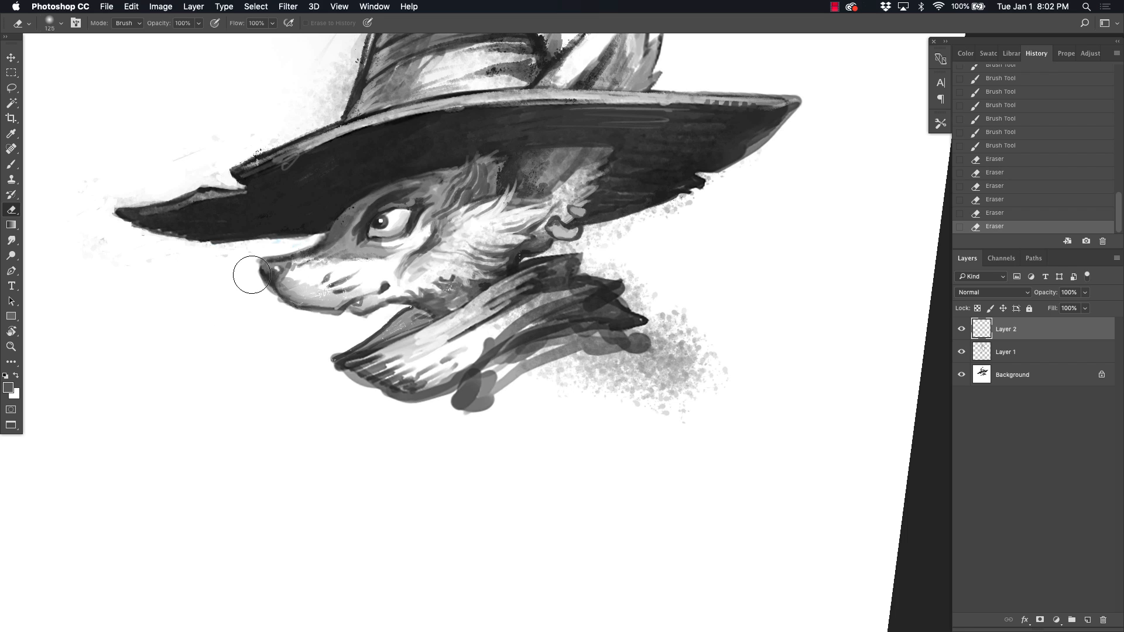
Step: Create another layer and paint short fur strokes from the jaw over the collar's upper edge
{"action": "left_click", "coordinate": [11, 165]}
{"action": "left_click", "coordinate": [1088, 620]}
{"action": "left_click", "coordinate": [441, 264], "text": "alt"}
{"action": "left_click_drag", "start_coordinate": [442, 283], "coordinate": [458, 294]}
{"action": "left_click_drag", "start_coordinate": [449, 285], "coordinate": [467, 298]}
{"action": "left_click_drag", "start_coordinate": [457, 287], "coordinate": [473, 299]}
{"action": "left_click_drag", "start_coordinate": [462, 291], "coordinate": [478, 302]}
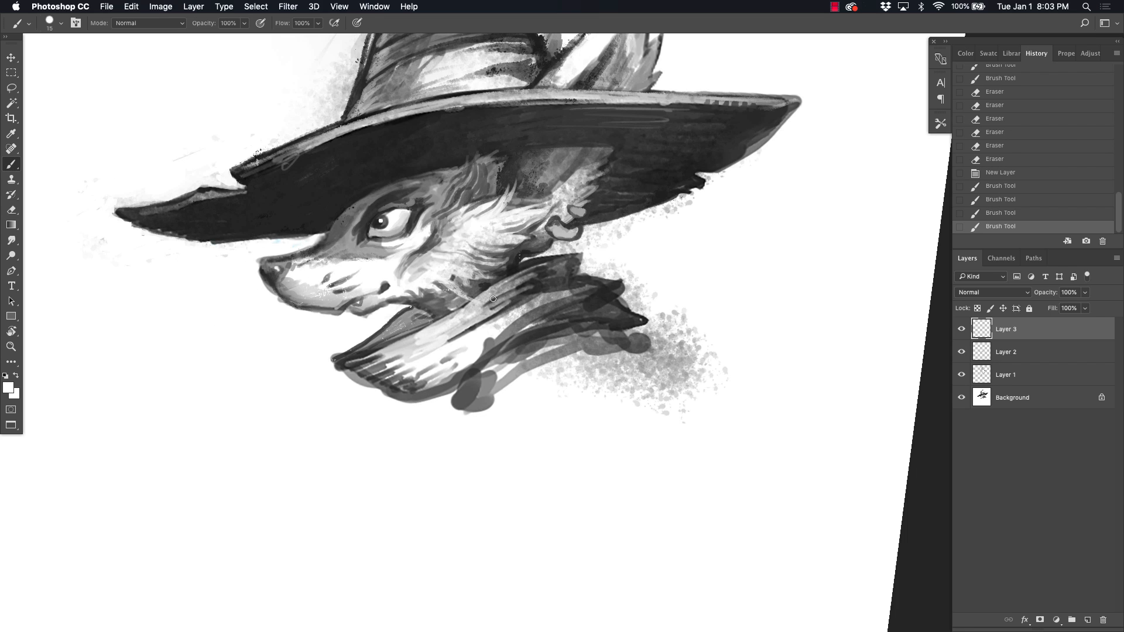
Step: Sample a dark tone and draw a jagged fold line across the front of the collar
{"action": "left_click", "coordinate": [556, 322], "text": "alt"}
{"action": "left_click_drag", "start_coordinate": [404, 334], "coordinate": [471, 367]}
{"action": "left_click_drag", "start_coordinate": [441, 346], "coordinate": [468, 369]}
{"action": "left_click_drag", "start_coordinate": [410, 334], "coordinate": [459, 360]}
{"action": "left_click", "coordinate": [401, 323], "text": "alt"}
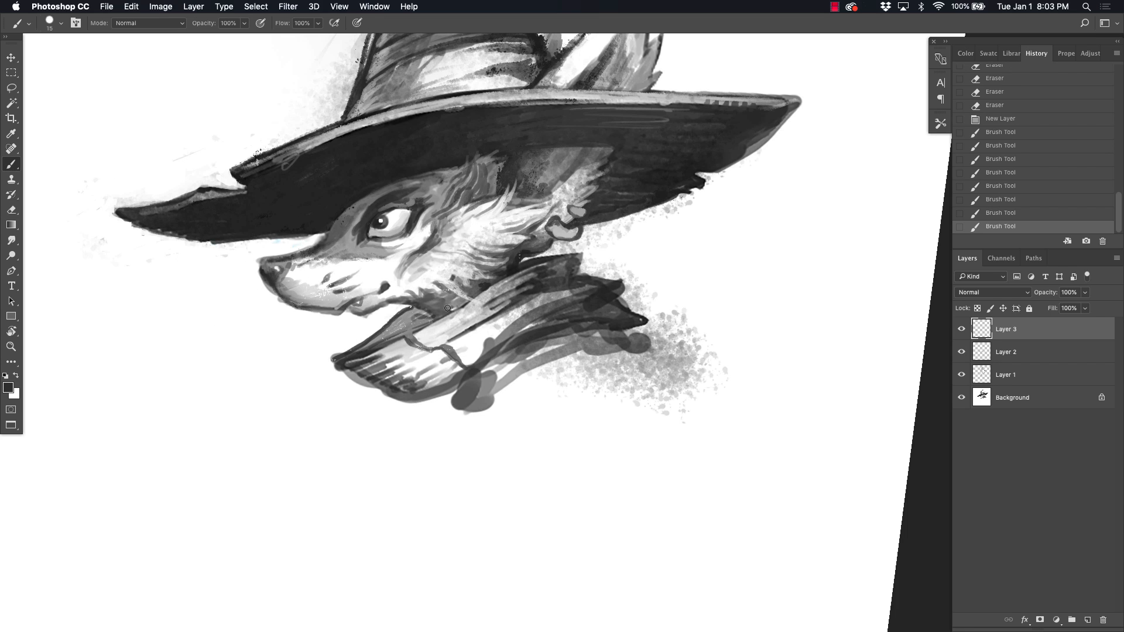
Step: Thicken the collar's jagged fold edge and lighten the cloth behind it with white strokes
{"action": "left_click_drag", "start_coordinate": [447, 308], "coordinate": [458, 307]}
{"action": "left_click_drag", "start_coordinate": [415, 338], "coordinate": [432, 350]}
{"action": "mouse_move", "coordinate": [427, 348]}
{"action": "left_mouse_down"}
{"action": "mouse_move", "coordinate": [485, 317]}
{"action": "mouse_move", "coordinate": [508, 329]}
{"action": "left_mouse_up"}
{"action": "left_click", "coordinate": [455, 339], "text": "alt"}
{"action": "left_click_drag", "start_coordinate": [504, 335], "coordinate": [534, 312]}
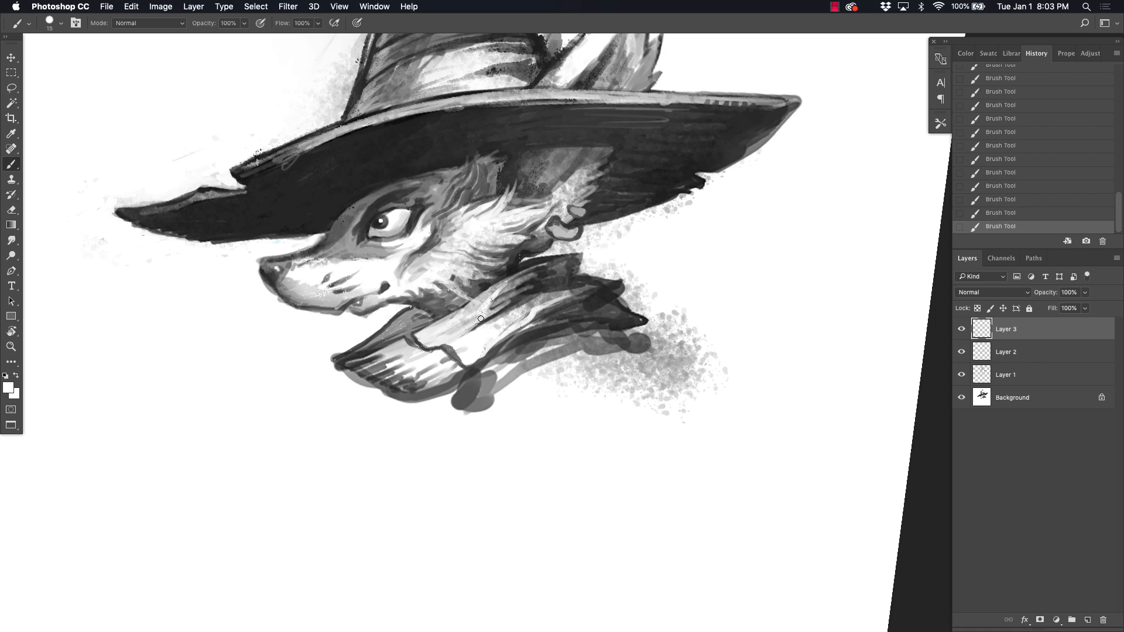
Step: Fray the collar's front hem with dark strokes, then sketch a looped clasp and a curved band beneath the collar
{"action": "left_click_drag", "start_coordinate": [342, 372], "coordinate": [366, 383]}
{"action": "left_click_drag", "start_coordinate": [351, 379], "coordinate": [444, 406]}
{"action": "mouse_move", "coordinate": [445, 390]}
{"action": "left_mouse_down"}
{"action": "mouse_move", "coordinate": [427, 418]}
{"action": "mouse_move", "coordinate": [438, 432]}
{"action": "mouse_move", "coordinate": [470, 415]}
{"action": "left_mouse_up"}
{"action": "mouse_move", "coordinate": [487, 406]}
{"action": "left_mouse_down"}
{"action": "mouse_move", "coordinate": [539, 351]}
{"action": "mouse_move", "coordinate": [506, 366]}
{"action": "left_mouse_up"}
{"action": "mouse_move", "coordinate": [477, 384]}
{"action": "left_mouse_down"}
{"action": "mouse_move", "coordinate": [522, 349]}
{"action": "mouse_move", "coordinate": [583, 339]}
{"action": "left_mouse_up"}
{"action": "left_click_drag", "start_coordinate": [535, 368], "coordinate": [610, 352]}
{"action": "mouse_move", "coordinate": [506, 382]}
{"action": "left_mouse_down"}
{"action": "mouse_move", "coordinate": [552, 386]}
{"action": "mouse_move", "coordinate": [631, 354]}
{"action": "left_mouse_up"}
{"action": "left_click_drag", "start_coordinate": [535, 367], "coordinate": [589, 373]}
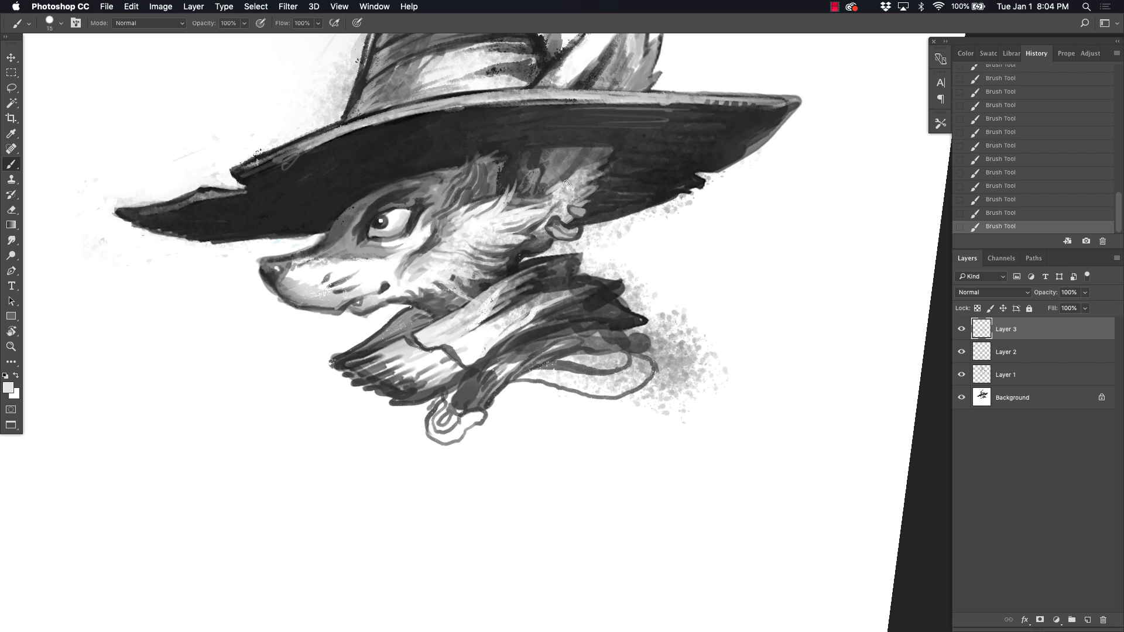
Step: Sample gray and add barb strokes and darker shading to the feather plume behind the hat
{"action": "scroll", "coordinate": [582, 194], "scroll_direction": "up", "scroll_amount": 3}
{"action": "left_click", "coordinate": [618, 81], "text": "alt"}
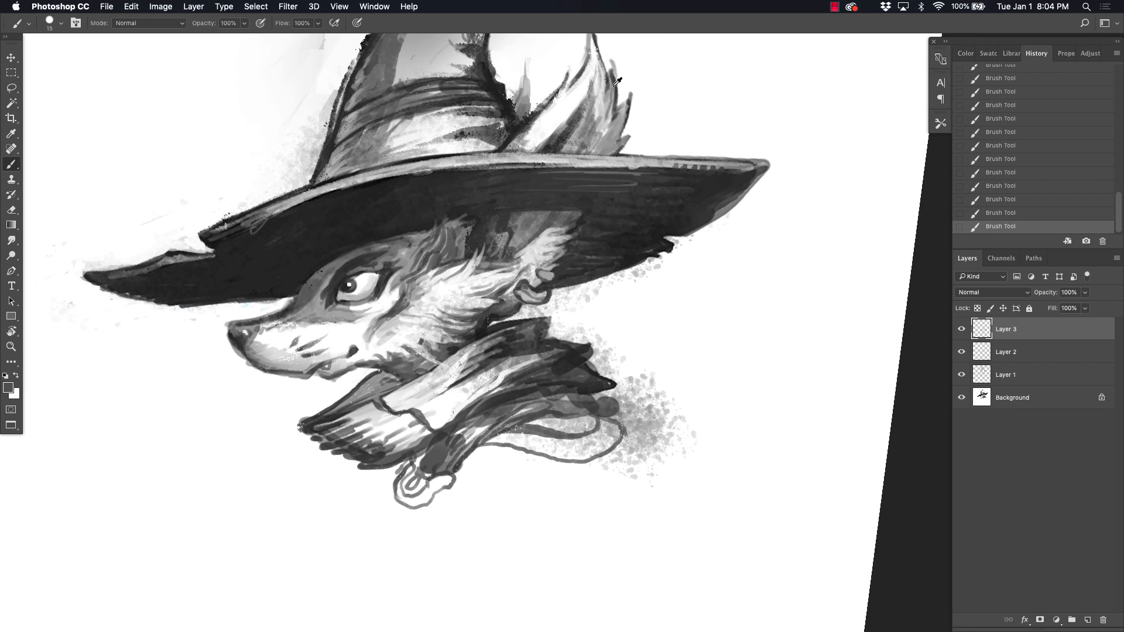
{"action": "mouse_move", "coordinate": [610, 124]}
{"action": "left_mouse_down"}
{"action": "mouse_move", "coordinate": [621, 115]}
{"action": "mouse_move", "coordinate": [594, 56]}
{"action": "left_mouse_up"}
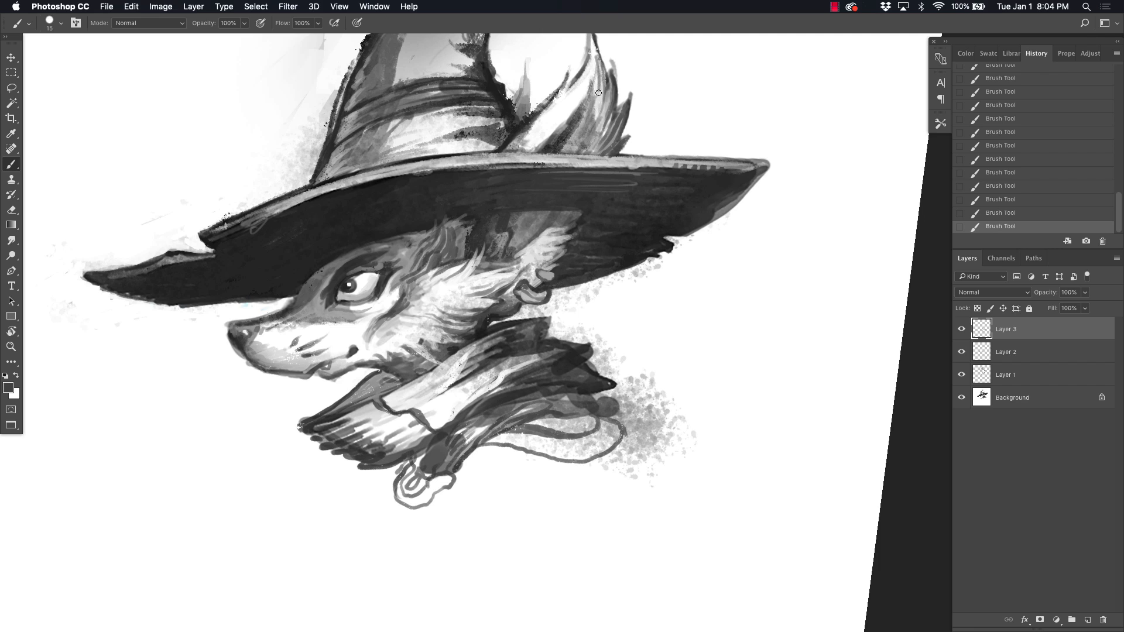
{"action": "scroll", "coordinate": [593, 149], "scroll_direction": "up", "scroll_amount": 3}
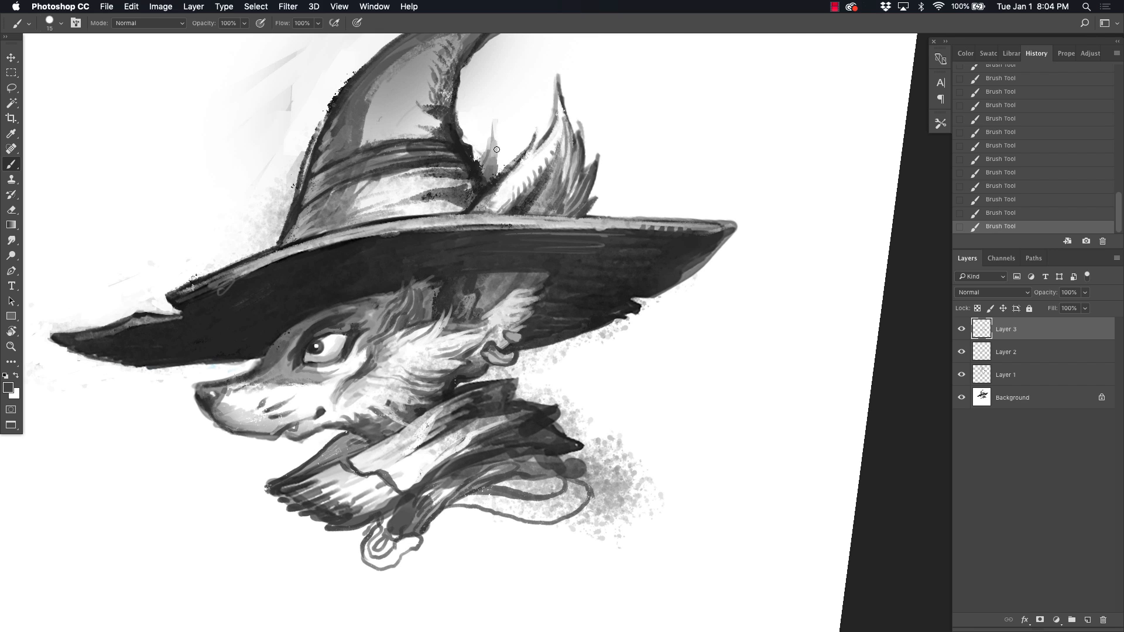
Step: Sample black and strengthen the dark brow and fur strokes above the eye
{"action": "left_click", "coordinate": [310, 192], "text": "alt"}
{"action": "scroll", "coordinate": [463, 142], "scroll_direction": "down", "scroll_amount": 3}
{"action": "scroll", "coordinate": [462, 142], "scroll_direction": "left", "scroll_amount": 3}
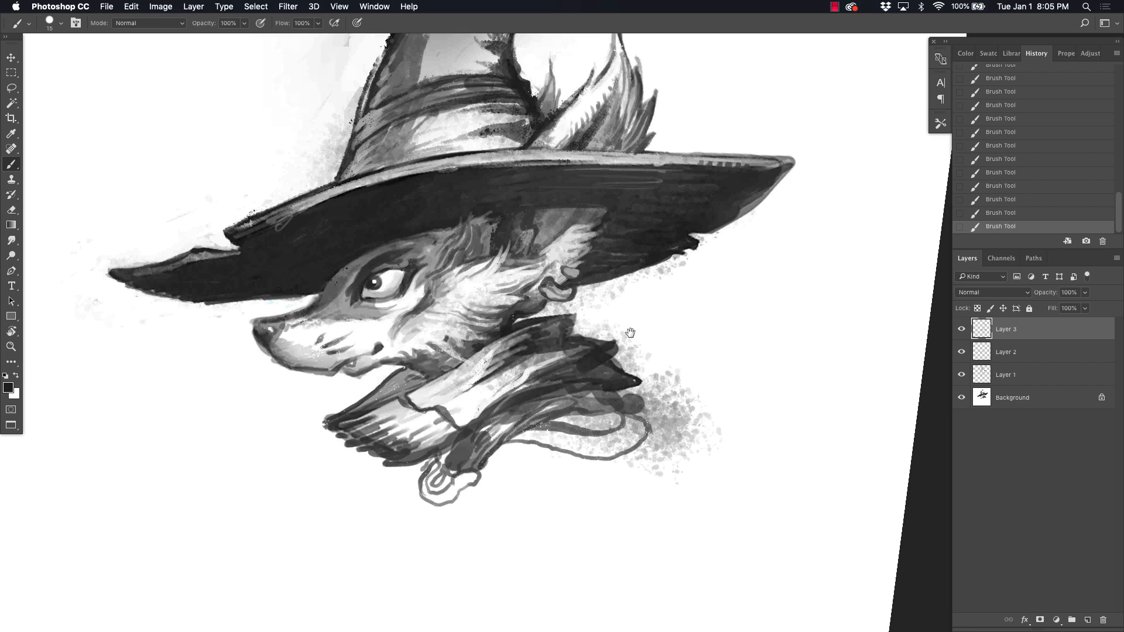
{"action": "left_click_drag", "start_coordinate": [389, 230], "coordinate": [403, 240]}
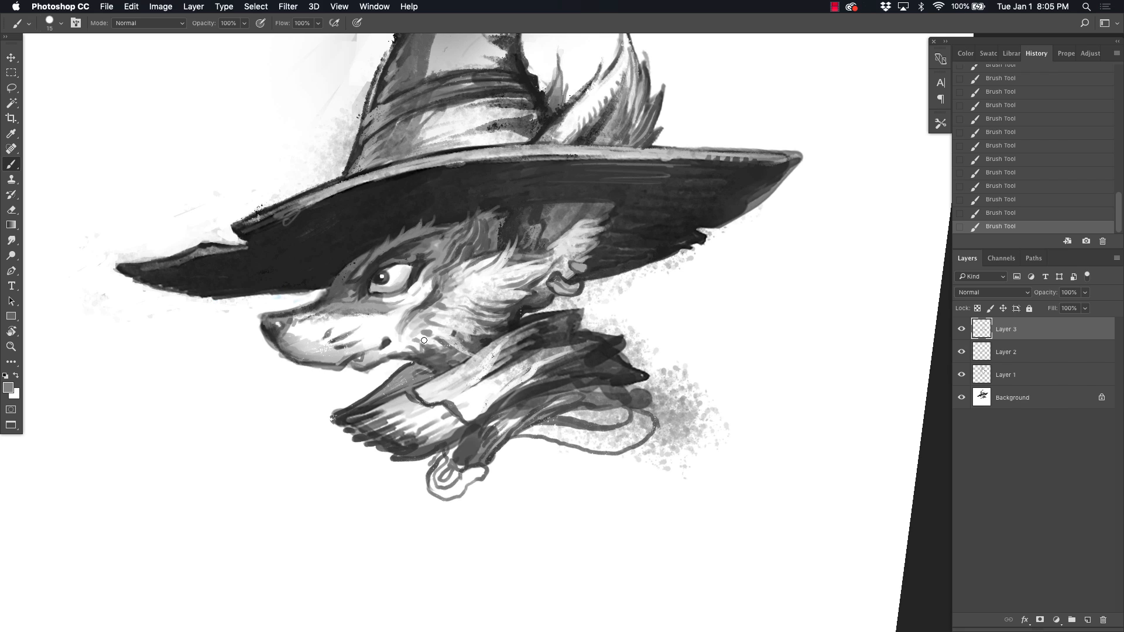
Step: Sketch a tapering cloth end with fold lines hanging below the collar clasp
{"action": "left_click_drag", "start_coordinate": [403, 241], "coordinate": [420, 106]}
{"action": "left_click", "coordinate": [484, 317], "text": "alt"}
{"action": "left_click_drag", "start_coordinate": [487, 356], "coordinate": [444, 429]}
{"action": "left_click_drag", "start_coordinate": [442, 353], "coordinate": [436, 426]}
{"action": "left_click_drag", "start_coordinate": [450, 383], "coordinate": [440, 420]}
{"action": "left_click_drag", "start_coordinate": [443, 427], "coordinate": [441, 448]}
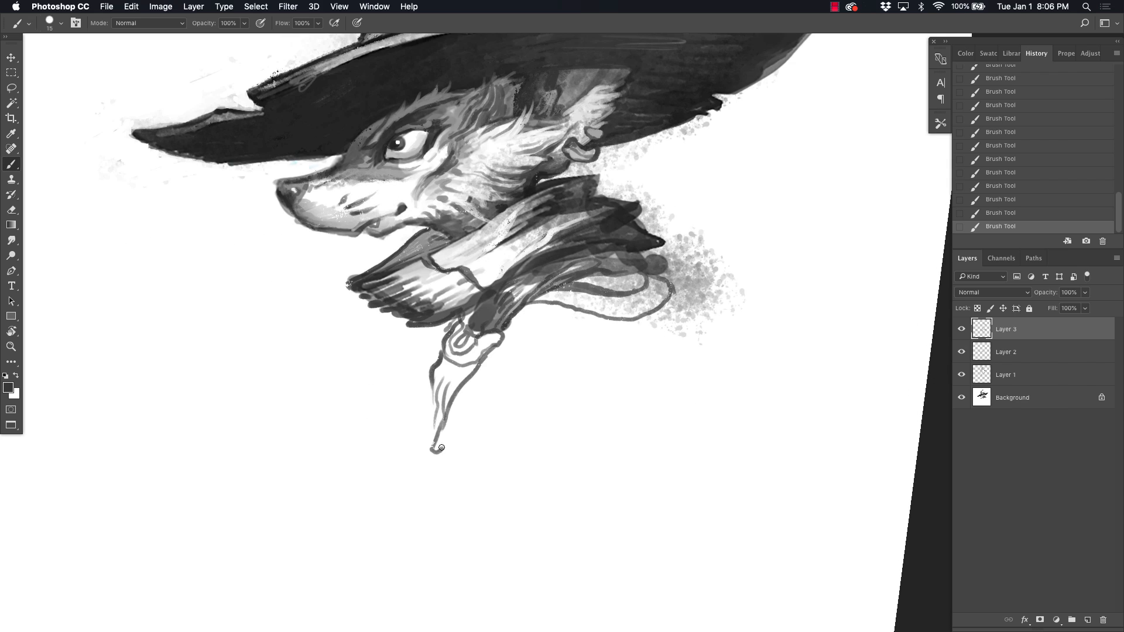
Step: Fray the lower edge of the brim's front with dark hatch strokes
{"action": "left_click_drag", "start_coordinate": [421, 145], "coordinate": [425, 135]}
{"action": "mouse_move", "coordinate": [427, 82]}
{"action": "left_mouse_down"}
{"action": "mouse_move", "coordinate": [396, 169]}
{"action": "mouse_move", "coordinate": [399, 228]}
{"action": "left_mouse_up"}
{"action": "left_click", "coordinate": [181, 285], "text": "alt"}
{"action": "left_click_drag", "start_coordinate": [112, 316], "coordinate": [209, 309]}
{"action": "mouse_move", "coordinate": [186, 331]}
{"action": "left_mouse_down"}
{"action": "mouse_move", "coordinate": [243, 302]}
{"action": "mouse_move", "coordinate": [279, 314]}
{"action": "left_mouse_up"}
Step: Fray the torn back edge of the brim with dark strokes and darken the area around the ear's top
{"action": "left_click_drag", "start_coordinate": [595, 295], "coordinate": [639, 288]}
{"action": "left_click_drag", "start_coordinate": [563, 304], "coordinate": [613, 297]}
{"action": "left_click_drag", "start_coordinate": [560, 309], "coordinate": [651, 285]}
{"action": "mouse_move", "coordinate": [584, 283]}
{"action": "left_mouse_down"}
{"action": "mouse_move", "coordinate": [671, 276]}
{"action": "mouse_move", "coordinate": [583, 270]}
{"action": "left_mouse_up"}
{"action": "left_click", "coordinate": [621, 273], "text": "alt"}
{"action": "left_click", "coordinate": [652, 277], "text": "alt"}
{"action": "left_click_drag", "start_coordinate": [659, 236], "coordinate": [668, 256]}
{"action": "left_click", "coordinate": [649, 268], "text": "alt"}
{"action": "left_click_drag", "start_coordinate": [583, 240], "coordinate": [500, 237]}
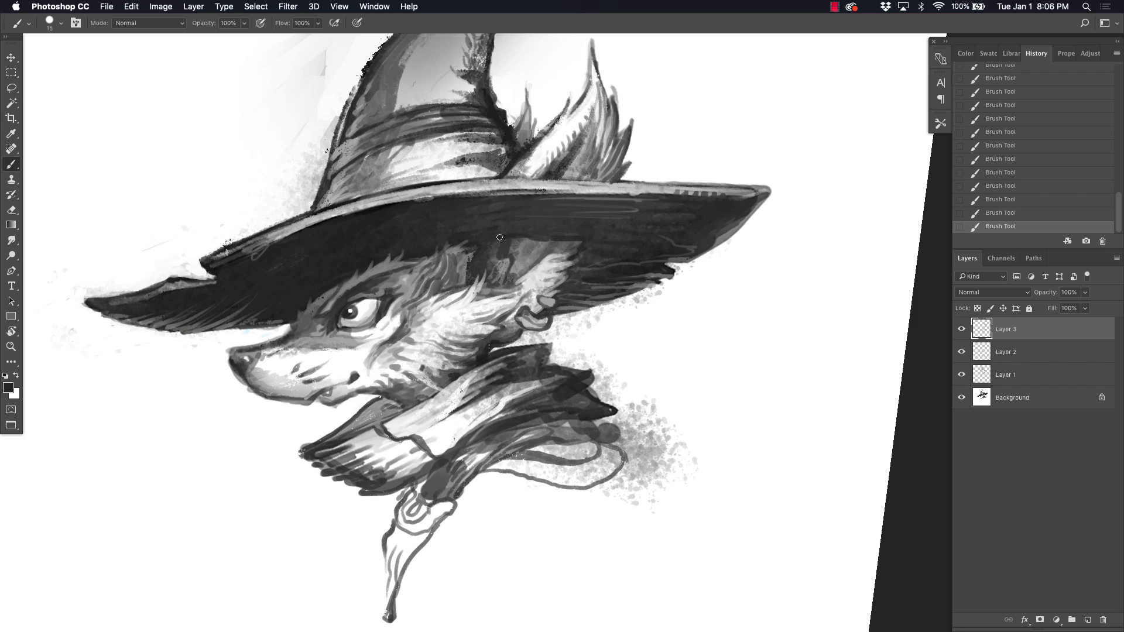
Step: Sketch the shoulder, back, chest and arm contours below the collar with loose dark lines
{"action": "left_click_drag", "start_coordinate": [571, 157], "coordinate": [557, 181]}
{"action": "left_click_drag", "start_coordinate": [538, 363], "coordinate": [573, 300]}
{"action": "left_click_drag", "start_coordinate": [433, 429], "coordinate": [417, 483]}
{"action": "left_click_drag", "start_coordinate": [655, 411], "coordinate": [745, 589]}
{"action": "left_click_drag", "start_coordinate": [557, 532], "coordinate": [544, 399]}
{"action": "left_click_drag", "start_coordinate": [469, 324], "coordinate": [460, 363]}
{"action": "mouse_move", "coordinate": [489, 294]}
{"action": "left_mouse_down"}
{"action": "mouse_move", "coordinate": [525, 361]}
{"action": "mouse_move", "coordinate": [612, 403]}
{"action": "left_mouse_up"}
{"action": "mouse_move", "coordinate": [634, 388]}
{"action": "left_mouse_down"}
{"action": "mouse_move", "coordinate": [517, 393]}
{"action": "mouse_move", "coordinate": [559, 452]}
{"action": "left_mouse_up"}
{"action": "left_click_drag", "start_coordinate": [507, 404], "coordinate": [547, 540]}
{"action": "mouse_move", "coordinate": [499, 329]}
{"action": "left_mouse_down"}
{"action": "mouse_move", "coordinate": [517, 468]}
{"action": "mouse_move", "coordinate": [452, 417]}
{"action": "left_mouse_up"}
{"action": "mouse_move", "coordinate": [576, 287]}
{"action": "left_mouse_down"}
{"action": "mouse_move", "coordinate": [583, 320]}
{"action": "mouse_move", "coordinate": [767, 427]}
{"action": "left_mouse_up"}
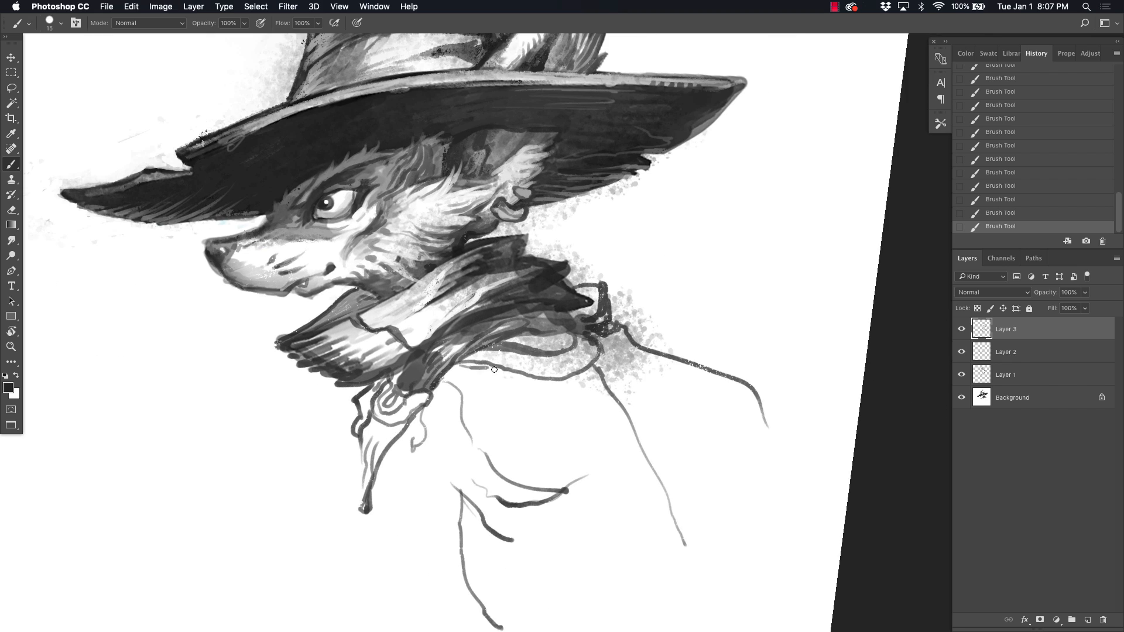
Step: Add round studs and a short fringe to the collar band, and darken the small feather at the plume's base
{"action": "mouse_move", "coordinate": [494, 369]}
{"action": "left_mouse_down"}
{"action": "mouse_move", "coordinate": [542, 384]}
{"action": "mouse_move", "coordinate": [514, 377]}
{"action": "left_mouse_up"}
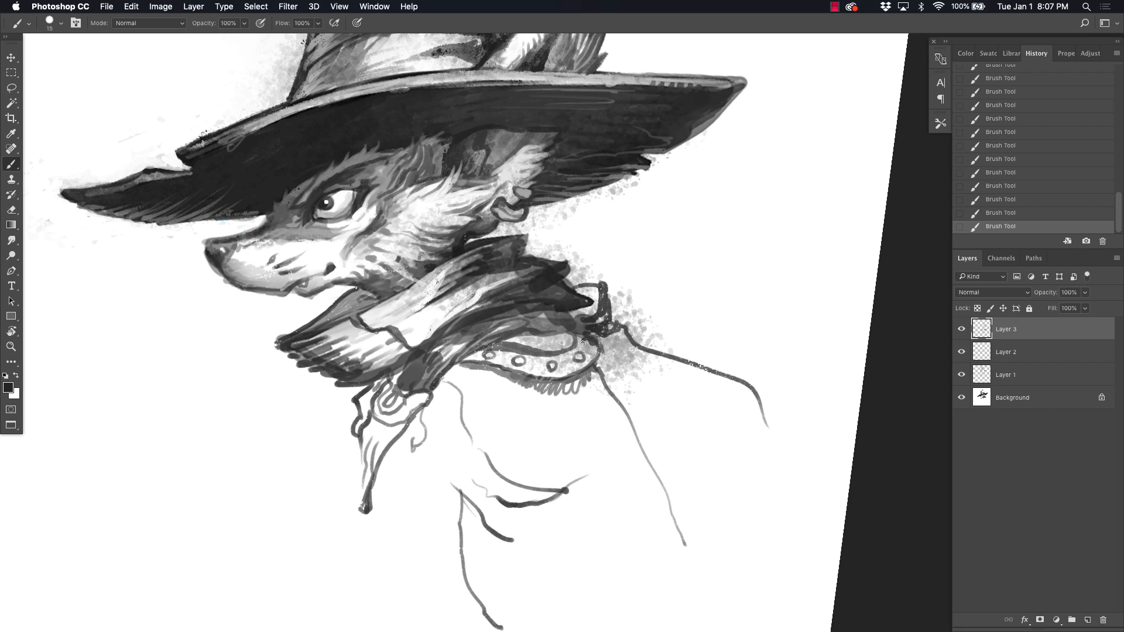
{"action": "mouse_move", "coordinate": [590, 324]}
{"action": "left_mouse_down"}
{"action": "mouse_move", "coordinate": [511, 318]}
{"action": "mouse_move", "coordinate": [551, 305]}
{"action": "mouse_move", "coordinate": [518, 516]}
{"action": "left_mouse_up"}
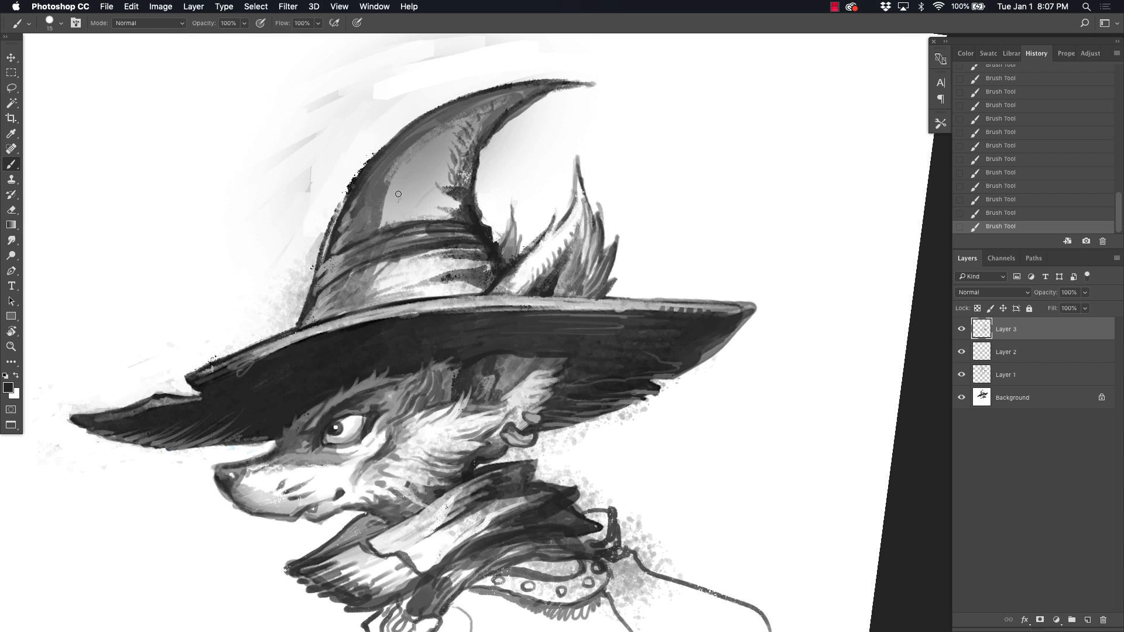
{"action": "left_click_drag", "start_coordinate": [493, 234], "coordinate": [505, 255]}
{"action": "mouse_move", "coordinate": [416, 311]}
{"action": "left_mouse_down"}
{"action": "mouse_move", "coordinate": [340, 205]}
{"action": "mouse_move", "coordinate": [396, 198]}
{"action": "mouse_move", "coordinate": [473, 219]}
{"action": "left_mouse_up"}
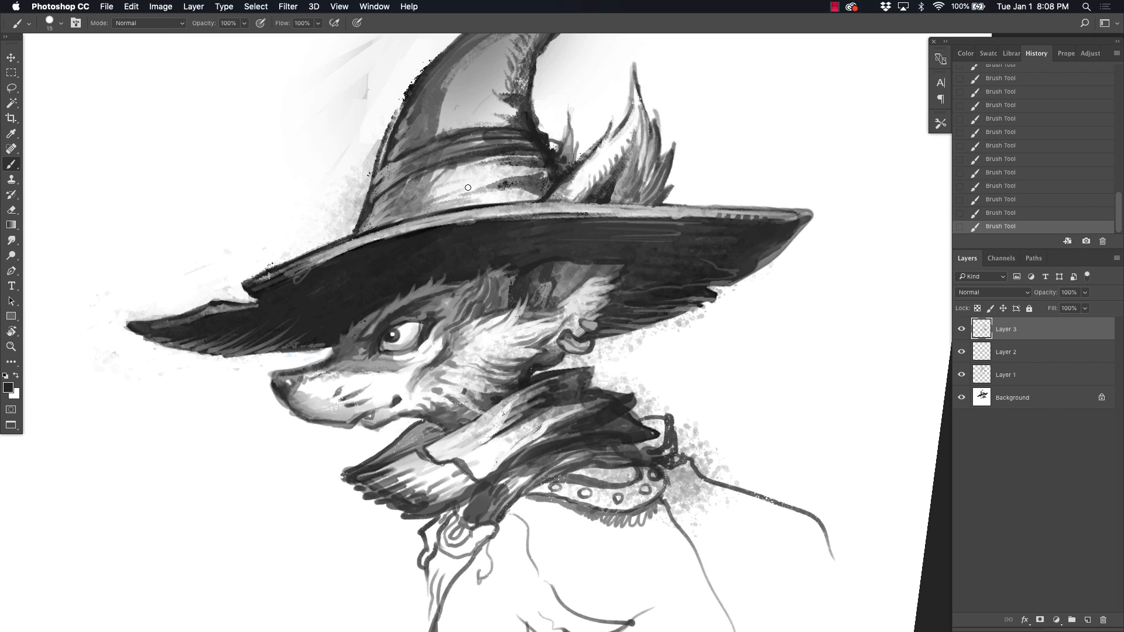
Step: Outline three round medallions along the hat band and fill the middle and back ones with light tones
{"action": "mouse_move", "coordinate": [478, 172]}
{"action": "left_mouse_down"}
{"action": "mouse_move", "coordinate": [450, 209]}
{"action": "mouse_move", "coordinate": [406, 218]}
{"action": "left_mouse_up"}
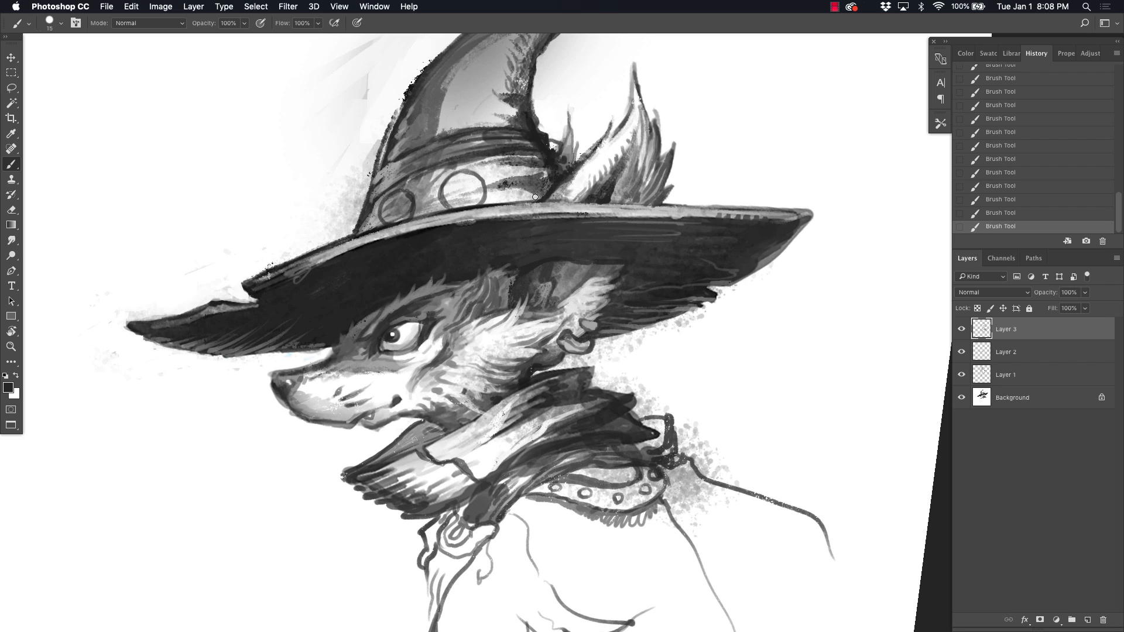
{"action": "left_click_drag", "start_coordinate": [535, 164], "coordinate": [533, 197]}
{"action": "left_click", "coordinate": [526, 180], "text": "alt"}
{"action": "mouse_move", "coordinate": [523, 170]}
{"action": "left_mouse_down"}
{"action": "mouse_move", "coordinate": [530, 192]}
{"action": "mouse_move", "coordinate": [545, 186]}
{"action": "left_mouse_up"}
{"action": "left_click", "coordinate": [473, 186], "text": "alt"}
{"action": "left_click_drag", "start_coordinate": [477, 190], "coordinate": [452, 200]}
{"action": "left_click_drag", "start_coordinate": [454, 178], "coordinate": [445, 194]}
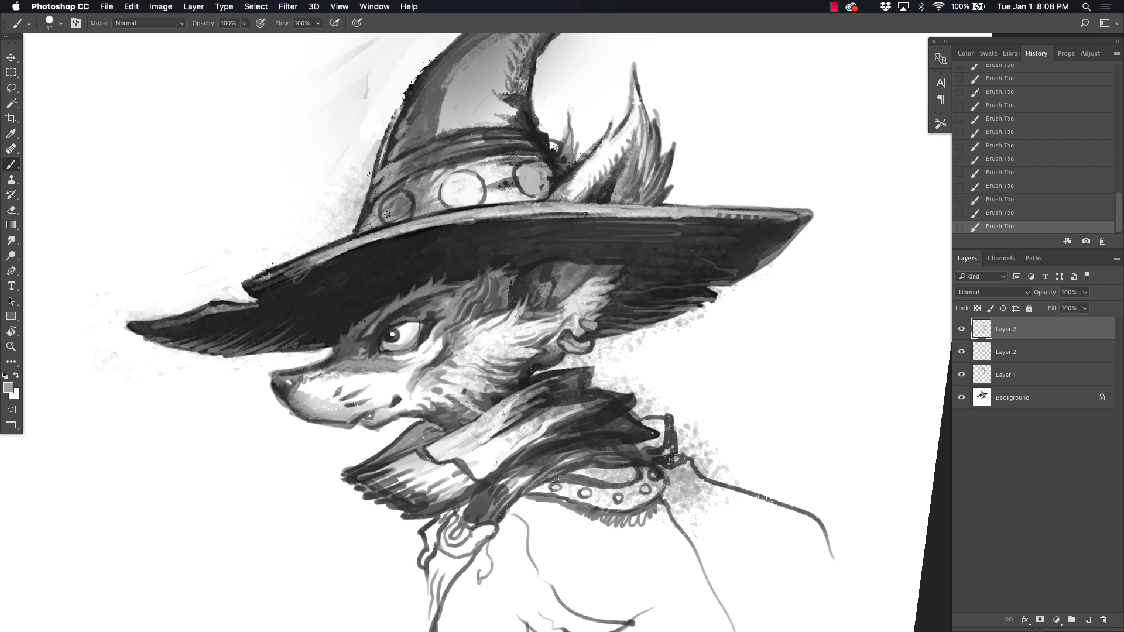
Step: Draw ring and sunburst details inside the medallions, add a loop at the band's front edge, and link them with strap lines
{"action": "left_click_drag", "start_coordinate": [387, 214], "coordinate": [399, 200]}
{"action": "left_click", "coordinate": [367, 206], "text": "alt"}
{"action": "left_click_drag", "start_coordinate": [362, 205], "coordinate": [349, 236]}
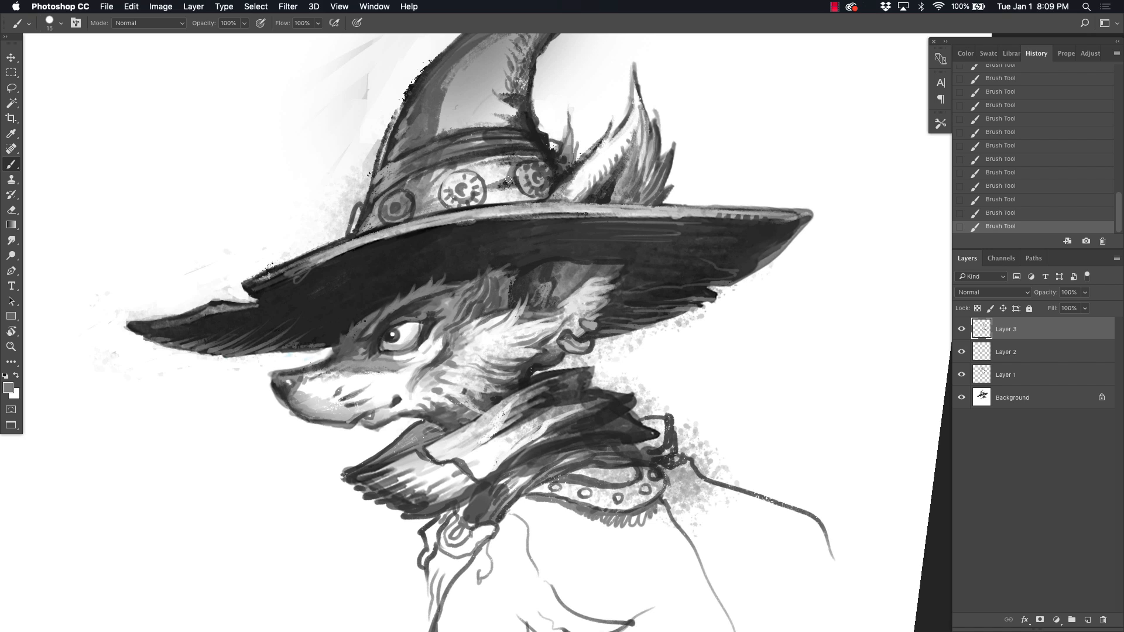
{"action": "left_click", "coordinate": [418, 201], "text": "alt"}
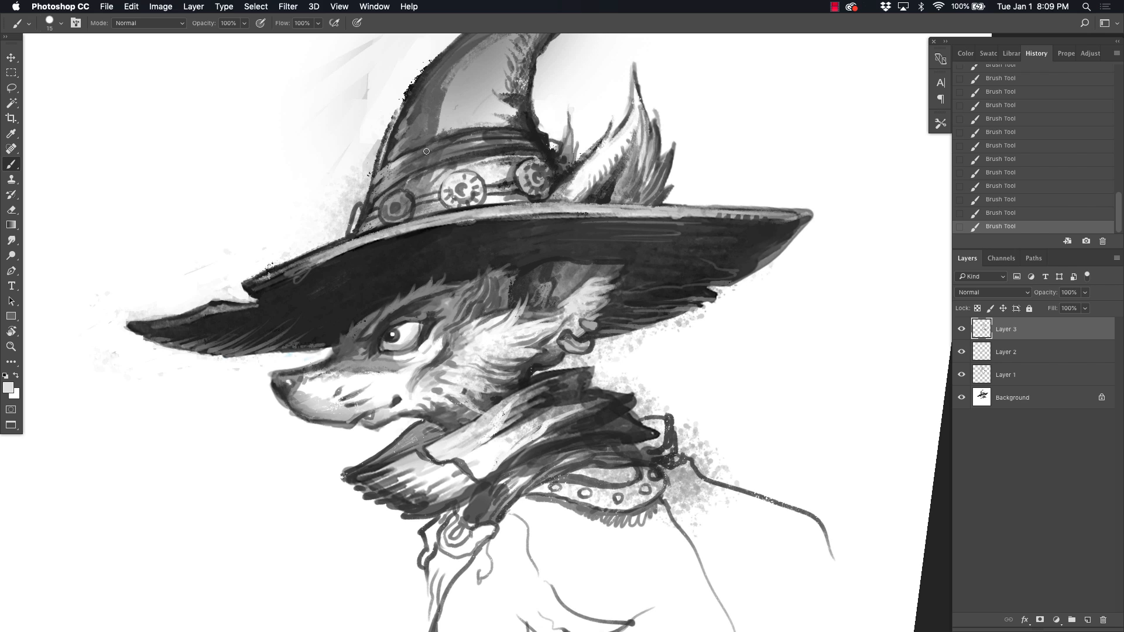
{"action": "left_click_drag", "start_coordinate": [533, 361], "coordinate": [523, 370]}
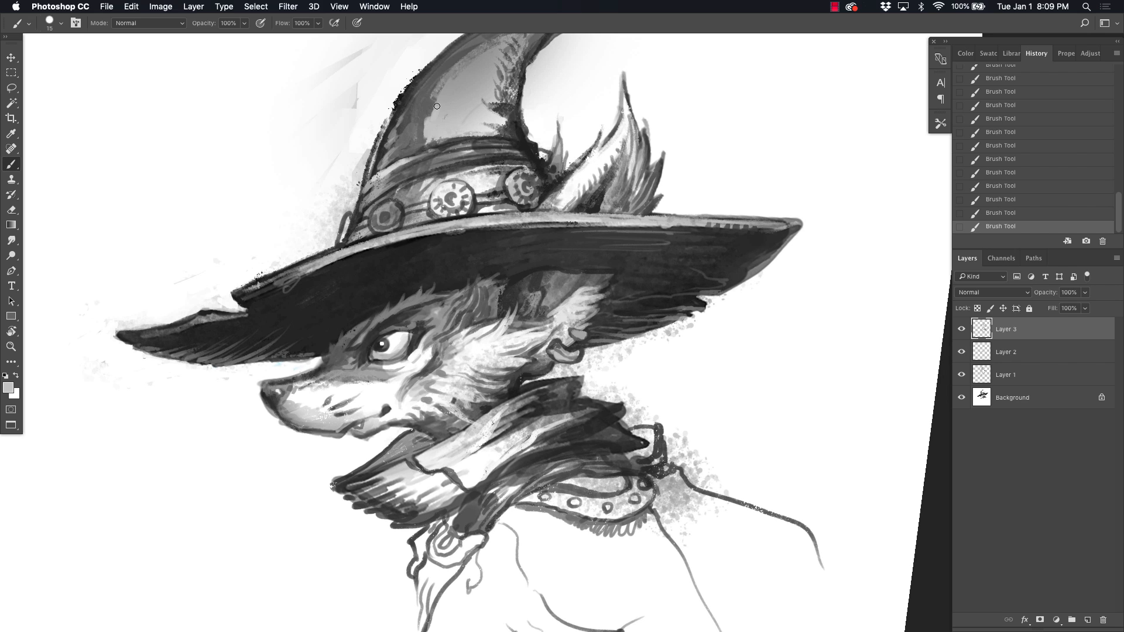
Step: Touch up the hat's cone, then paint a light ring through the brim's back edge with a diagonal string of small beads hanging from it
{"action": "left_click_drag", "start_coordinate": [456, 127], "coordinate": [498, 133]}
{"action": "left_click_drag", "start_coordinate": [457, 95], "coordinate": [497, 105]}
{"action": "mouse_move", "coordinate": [688, 267]}
{"action": "left_mouse_down"}
{"action": "mouse_move", "coordinate": [620, 339]}
{"action": "mouse_move", "coordinate": [648, 258]}
{"action": "left_mouse_up"}
{"action": "left_click", "coordinate": [683, 229], "text": "alt"}
{"action": "left_click", "coordinate": [648, 202]}
{"action": "mouse_move", "coordinate": [665, 203]}
{"action": "left_mouse_down"}
{"action": "mouse_move", "coordinate": [682, 214]}
{"action": "mouse_move", "coordinate": [668, 232]}
{"action": "left_mouse_up"}
{"action": "left_click", "coordinate": [688, 242]}
{"action": "left_click", "coordinate": [696, 253]}
{"action": "left_click", "coordinate": [710, 242], "text": "alt"}
{"action": "left_click", "coordinate": [707, 263]}
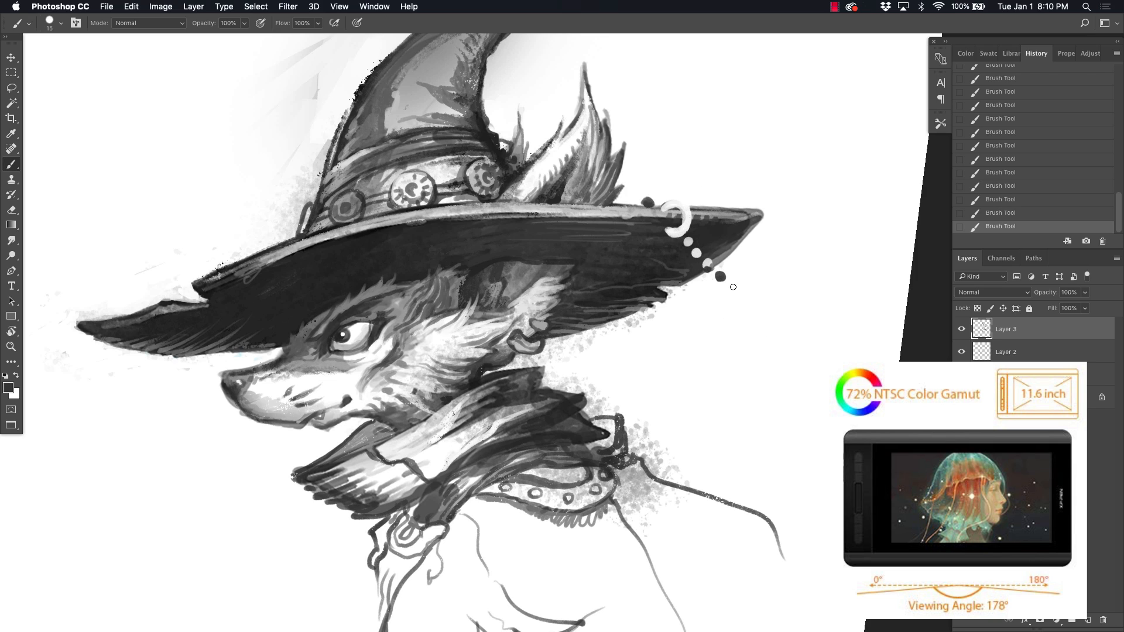
Step: Draw a curled charm at the end of the bead string and a second strand of dark beads ending in a small feather
{"action": "left_click_drag", "start_coordinate": [760, 288], "coordinate": [746, 303]}
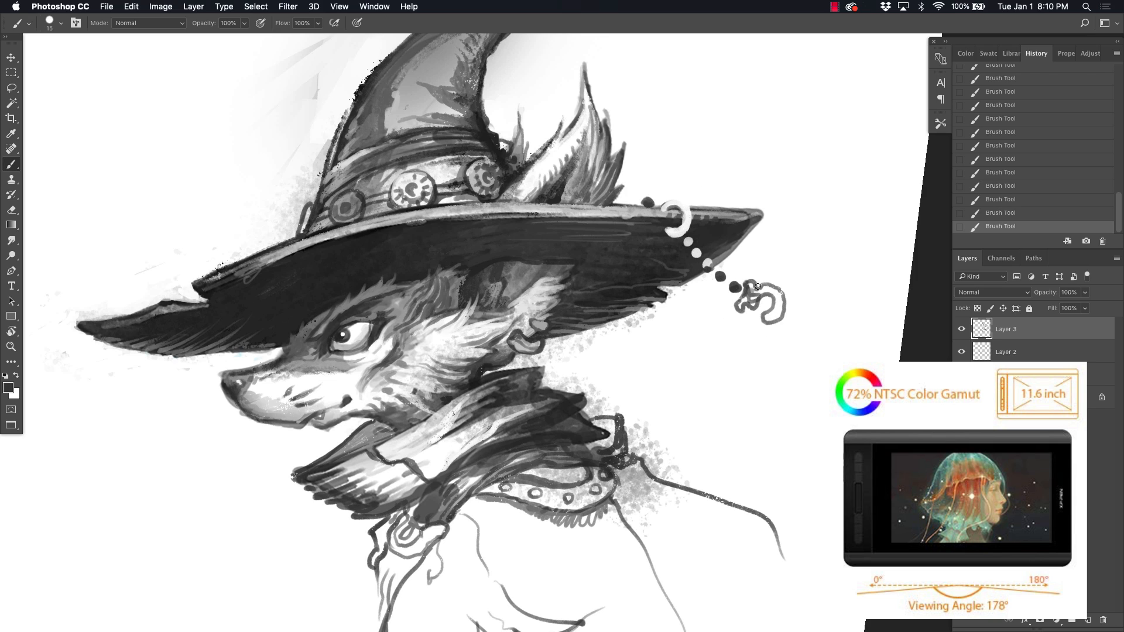
{"action": "left_click", "coordinate": [703, 289]}
{"action": "left_click_drag", "start_coordinate": [695, 278], "coordinate": [700, 344]}
{"action": "left_click", "coordinate": [706, 302]}
{"action": "left_click", "coordinate": [710, 313]}
{"action": "left_click_drag", "start_coordinate": [706, 331], "coordinate": [700, 373]}
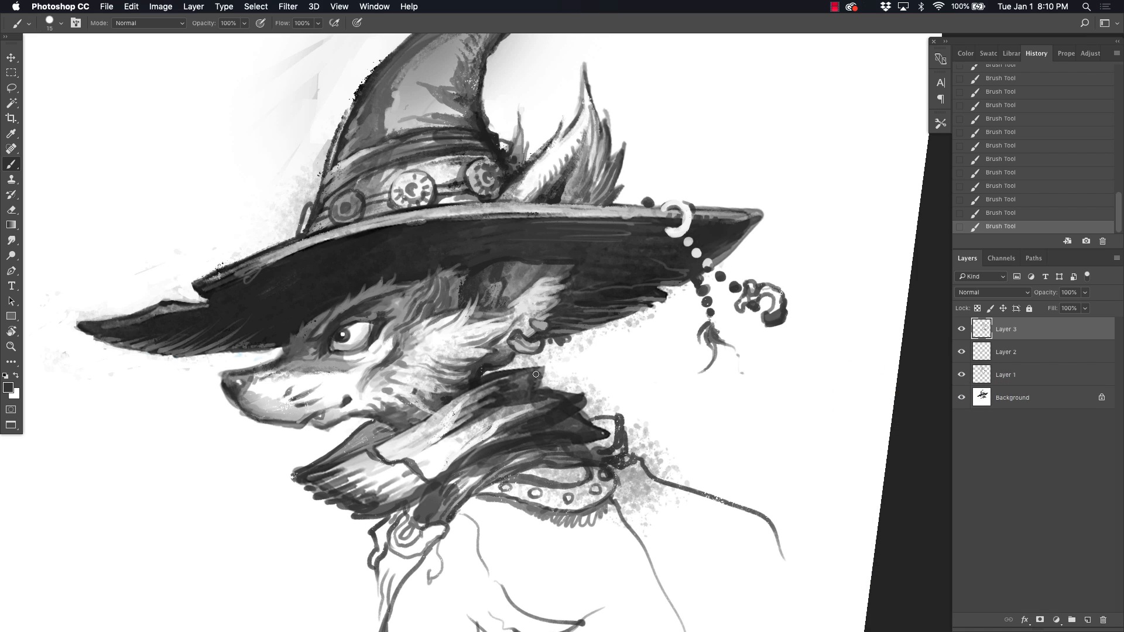
Step: Add a looped peg and a light curled mark to the front brim, and hang a beaded feather tassel from its front tip
{"action": "left_click", "coordinate": [288, 267], "text": "alt"}
{"action": "mouse_move", "coordinate": [254, 252]}
{"action": "left_mouse_down"}
{"action": "mouse_move", "coordinate": [281, 243]}
{"action": "mouse_move", "coordinate": [268, 238]}
{"action": "left_mouse_up"}
{"action": "left_click", "coordinate": [254, 261], "text": "alt"}
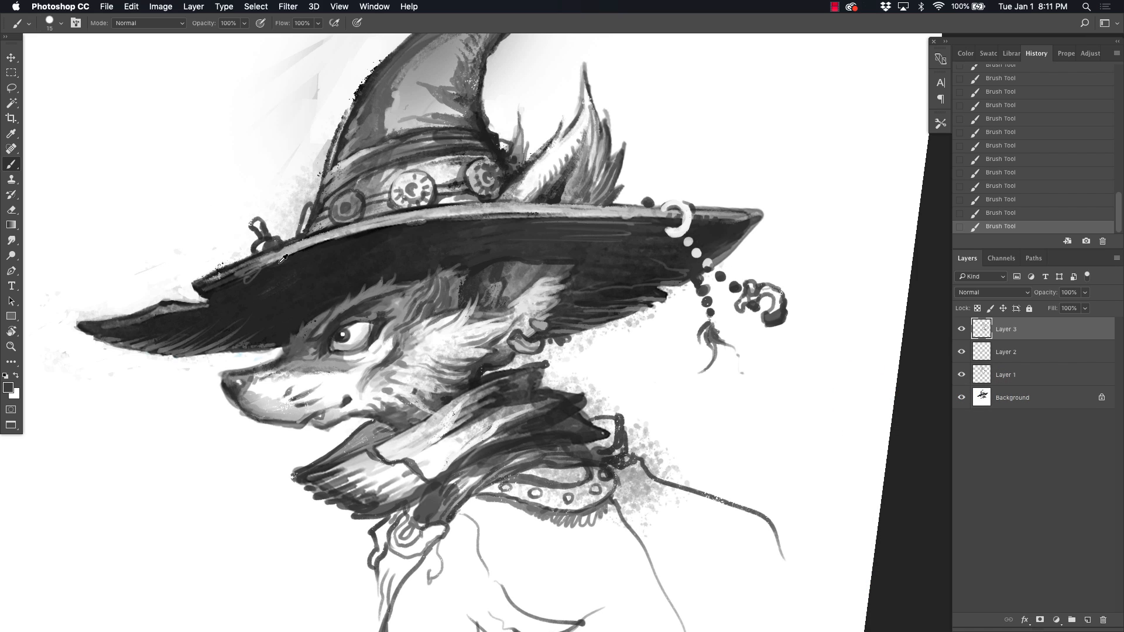
{"action": "left_click", "coordinate": [282, 259], "text": "alt"}
{"action": "left_click_drag", "start_coordinate": [273, 279], "coordinate": [300, 266]}
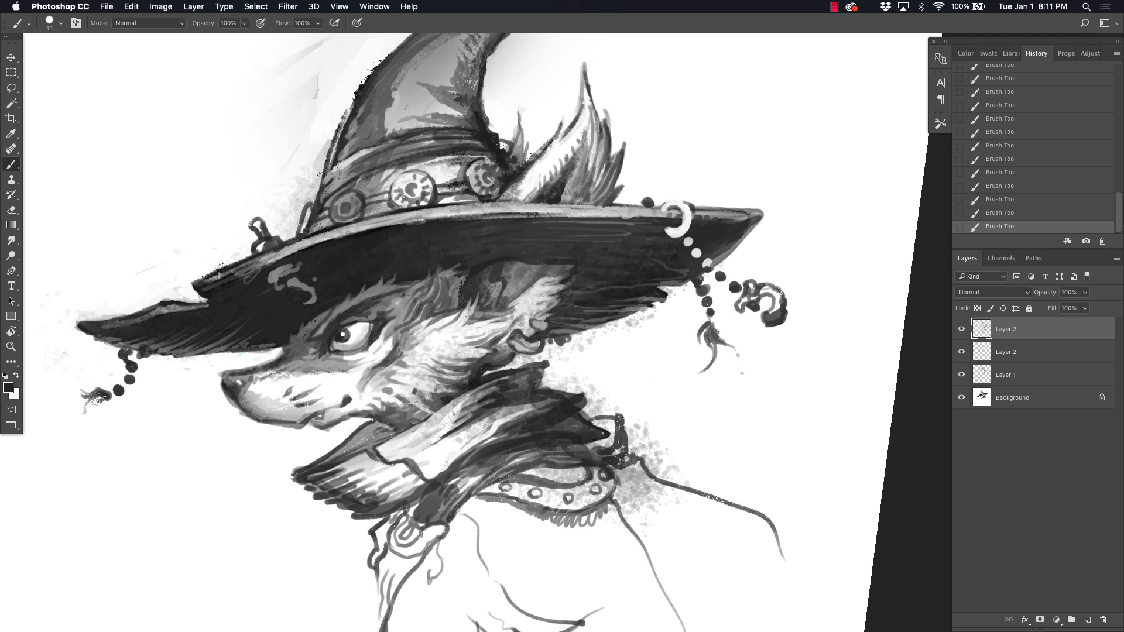
{"action": "left_click_drag", "start_coordinate": [96, 398], "coordinate": [64, 425]}
{"action": "left_click_drag", "start_coordinate": [104, 398], "coordinate": [97, 425]}
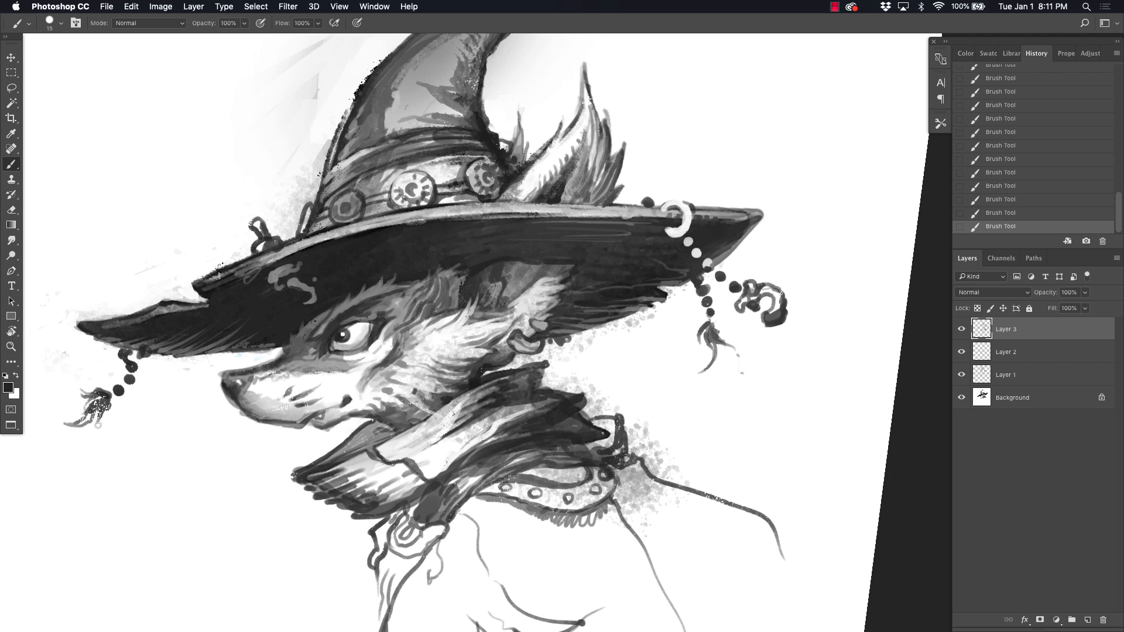
Step: Retouch the brim's underside above the snout and behind the ear, and add dark accents beside the ring at the brim's back
{"action": "left_click", "coordinate": [242, 365], "text": "alt"}
{"action": "left_click_drag", "start_coordinate": [266, 355], "coordinate": [248, 368]}
{"action": "left_click", "coordinate": [635, 272], "text": "alt"}
{"action": "left_click_drag", "start_coordinate": [593, 268], "coordinate": [590, 268]}
{"action": "left_click_drag", "start_coordinate": [599, 262], "coordinate": [574, 269]}
{"action": "left_click", "coordinate": [648, 203], "text": "alt"}
{"action": "left_click_drag", "start_coordinate": [665, 200], "coordinate": [677, 199]}
Step: Paint a knobbed pin near the hat's tip and dark pegs around the cone, with short hatching along its outer edge
{"action": "left_click_drag", "start_coordinate": [527, 175], "coordinate": [561, 314]}
{"action": "left_click", "coordinate": [520, 276], "text": "alt"}
{"action": "mouse_move", "coordinate": [541, 141]}
{"action": "left_mouse_down"}
{"action": "mouse_move", "coordinate": [578, 98]}
{"action": "mouse_move", "coordinate": [541, 146]}
{"action": "left_mouse_up"}
{"action": "mouse_move", "coordinate": [560, 104]}
{"action": "left_mouse_down"}
{"action": "mouse_move", "coordinate": [578, 94]}
{"action": "mouse_move", "coordinate": [579, 109]}
{"action": "left_mouse_up"}
{"action": "left_click_drag", "start_coordinate": [563, 108], "coordinate": [552, 128]}
{"action": "key", "text": "x"}
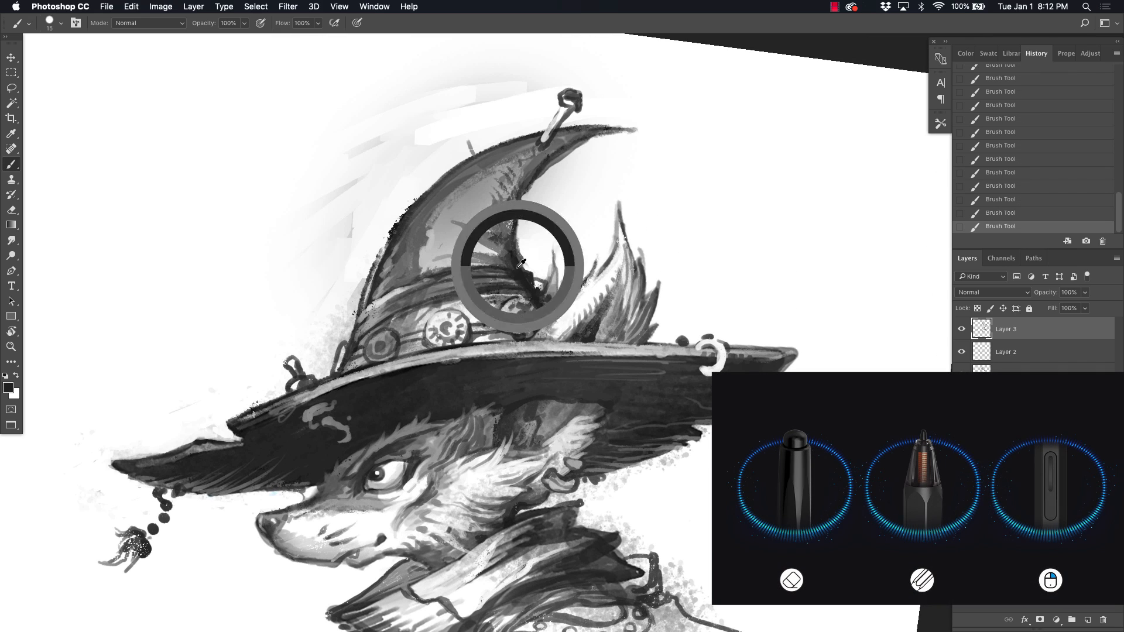
{"action": "left_click_drag", "start_coordinate": [465, 130], "coordinate": [477, 155]}
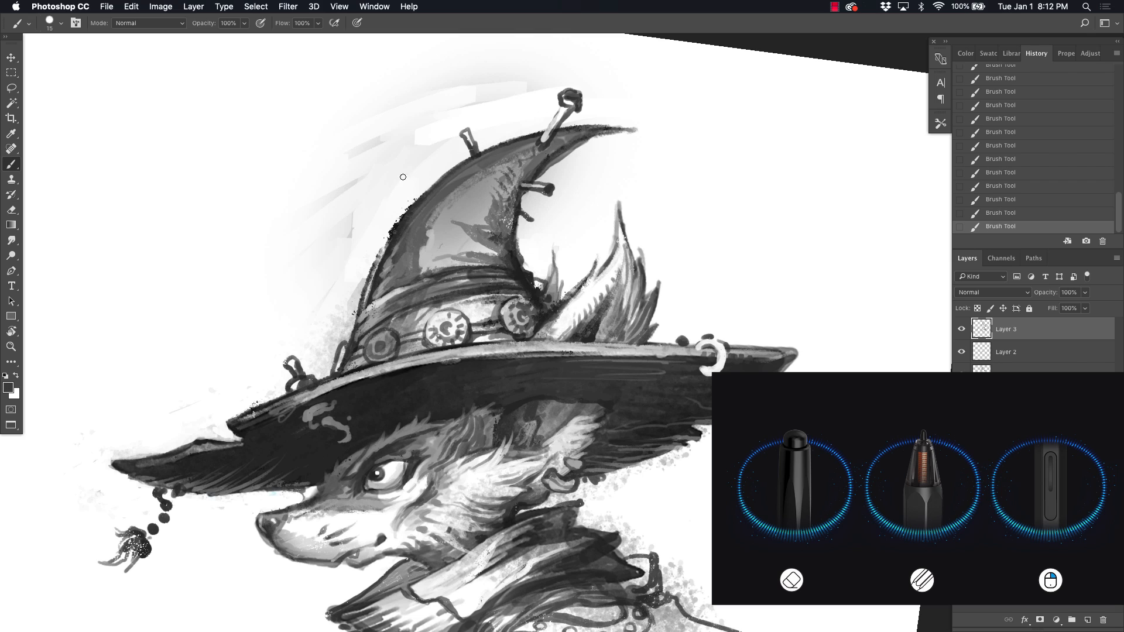
{"action": "left_click_drag", "start_coordinate": [386, 216], "coordinate": [384, 206]}
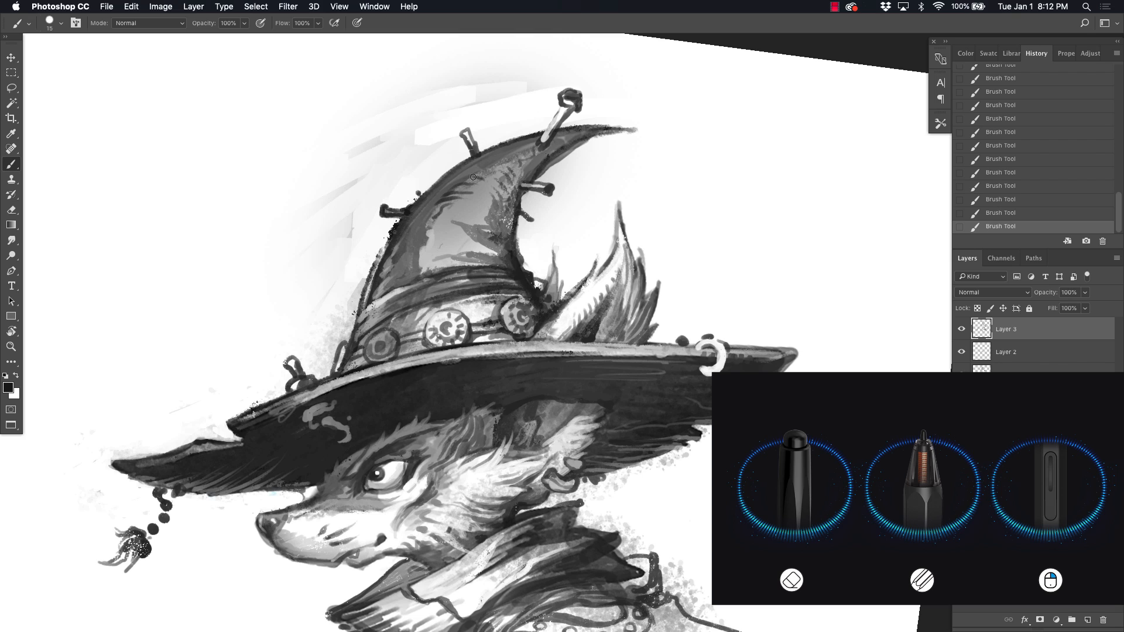
{"action": "left_click_drag", "start_coordinate": [473, 176], "coordinate": [409, 229]}
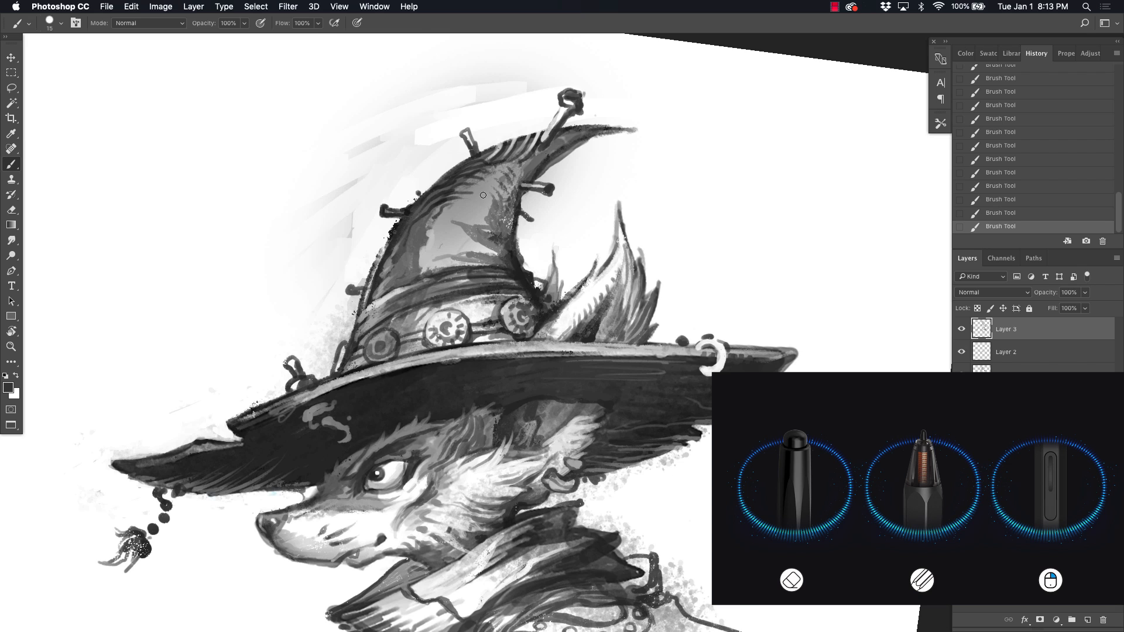
Step: Wash soft gray watercolor tones over the shoulder, upper arm, chest and scarf with a textured brush at size 100
{"action": "key", "text": "super+minus"}
{"action": "left_click_drag", "start_coordinate": [544, 456], "coordinate": [466, 293]}
{"action": "right_click", "coordinate": [466, 292]}
{"action": "double_click", "coordinate": [634, 577]}
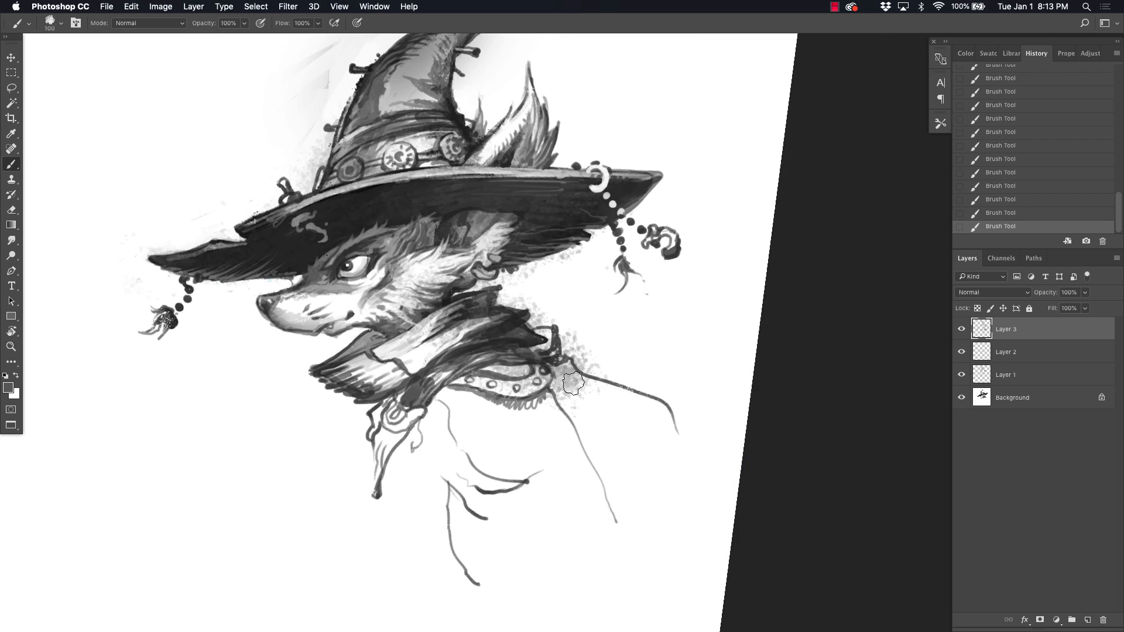
{"action": "mouse_move", "coordinate": [573, 383]}
{"action": "left_mouse_down"}
{"action": "mouse_move", "coordinate": [655, 421]}
{"action": "mouse_move", "coordinate": [626, 527]}
{"action": "mouse_move", "coordinate": [673, 457]}
{"action": "mouse_move", "coordinate": [575, 388]}
{"action": "mouse_move", "coordinate": [459, 401]}
{"action": "mouse_move", "coordinate": [401, 468]}
{"action": "mouse_move", "coordinate": [391, 532]}
{"action": "left_mouse_up"}
{"action": "left_click", "coordinate": [497, 528]}
{"action": "left_click_drag", "start_coordinate": [436, 342], "coordinate": [388, 321]}
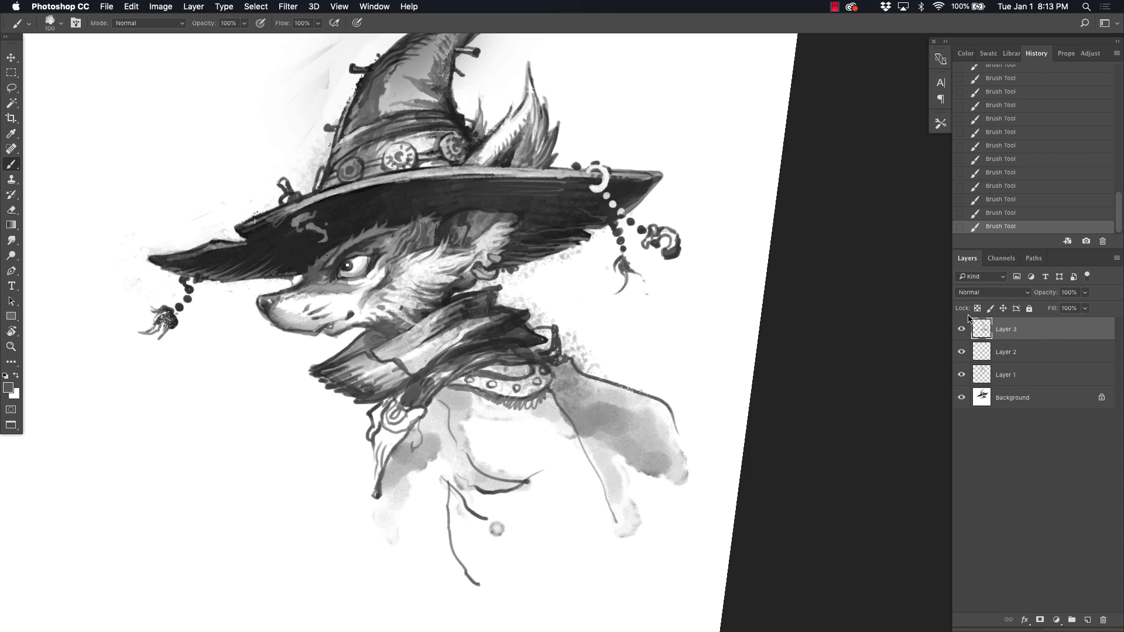
Step: Create a new layer in Darken mode and paint cloudy gray washes around the lower body and in front of the chest
{"action": "key", "text": "alt+shift+super+n"}
{"action": "left_click", "coordinate": [992, 293]}
{"action": "left_click", "coordinate": [983, 315]}
{"action": "left_click_drag", "start_coordinate": [629, 527], "coordinate": [654, 575]}
{"action": "mouse_move", "coordinate": [641, 530]}
{"action": "left_mouse_down"}
{"action": "mouse_move", "coordinate": [684, 534]}
{"action": "mouse_move", "coordinate": [630, 544]}
{"action": "left_mouse_up"}
{"action": "key", "text": "bracketright"}
{"action": "key", "text": "bracketright"}
{"action": "key", "text": "bracketright"}
{"action": "key", "text": "bracketright"}
{"action": "mouse_move", "coordinate": [360, 509]}
{"action": "left_mouse_down"}
{"action": "mouse_move", "coordinate": [337, 471]}
{"action": "mouse_move", "coordinate": [266, 542]}
{"action": "left_mouse_up"}
{"action": "mouse_move", "coordinate": [320, 518]}
{"action": "left_mouse_down"}
{"action": "mouse_move", "coordinate": [258, 486]}
{"action": "mouse_move", "coordinate": [333, 448]}
{"action": "mouse_move", "coordinate": [348, 424]}
{"action": "left_mouse_up"}
{"action": "left_click", "coordinate": [252, 449], "text": "alt"}
{"action": "left_click_drag", "start_coordinate": [174, 499], "coordinate": [170, 518]}
Step: Paint pale gray cloud washes behind the plume and along the front side of the hat with the brush at size 200
{"action": "mouse_move", "coordinate": [570, 146]}
{"action": "left_mouse_down"}
{"action": "mouse_move", "coordinate": [599, 142]}
{"action": "mouse_move", "coordinate": [599, 230]}
{"action": "left_mouse_up"}
{"action": "mouse_move", "coordinate": [617, 205]}
{"action": "left_mouse_down"}
{"action": "mouse_move", "coordinate": [601, 220]}
{"action": "mouse_move", "coordinate": [674, 152]}
{"action": "left_mouse_up"}
{"action": "mouse_move", "coordinate": [673, 220]}
{"action": "left_mouse_down"}
{"action": "mouse_move", "coordinate": [602, 229]}
{"action": "mouse_move", "coordinate": [497, 169]}
{"action": "left_mouse_up"}
{"action": "left_click_drag", "start_coordinate": [304, 232], "coordinate": [202, 281]}
{"action": "mouse_move", "coordinate": [52, 299]}
{"action": "left_mouse_down"}
{"action": "mouse_move", "coordinate": [78, 429]}
{"action": "mouse_move", "coordinate": [105, 351]}
{"action": "left_mouse_up"}
{"action": "left_click", "coordinate": [105, 404], "text": "alt"}
{"action": "left_click_drag", "start_coordinate": [105, 404], "coordinate": [203, 256]}
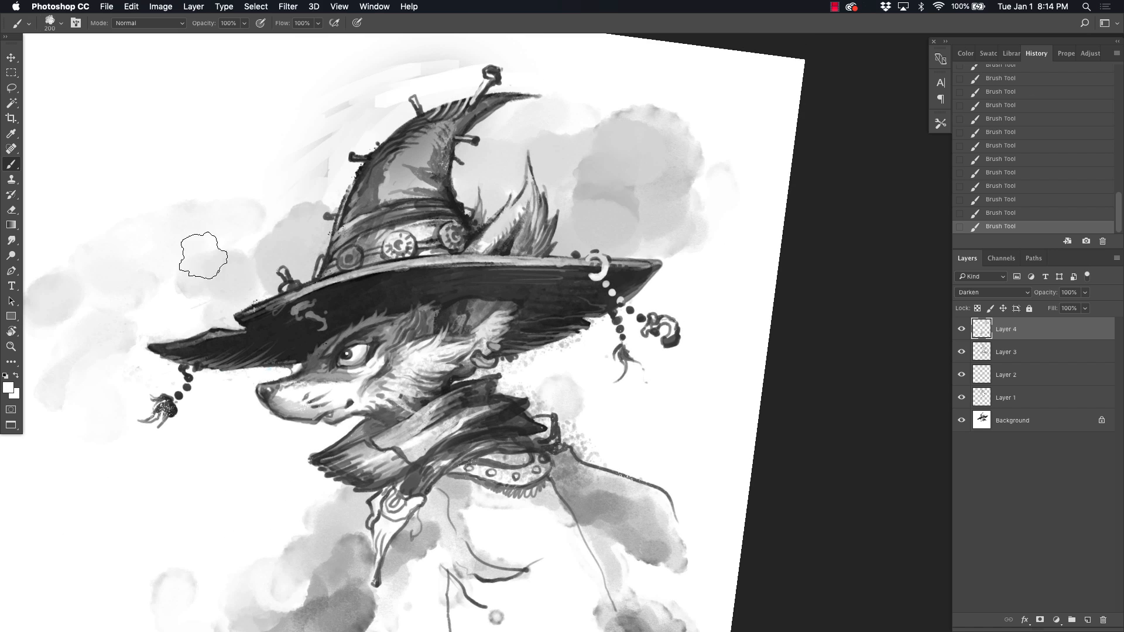
Step: Build up a darker gray cloud mass in the background behind the character's back and shoulder
{"action": "left_click", "coordinate": [594, 147], "text": "alt"}
{"action": "left_click_drag", "start_coordinate": [623, 131], "coordinate": [680, 175]}
{"action": "left_click_drag", "start_coordinate": [662, 410], "coordinate": [679, 350]}
{"action": "left_click", "coordinate": [629, 448], "text": "alt"}
{"action": "mouse_move", "coordinate": [658, 386]}
{"action": "left_mouse_down"}
{"action": "mouse_move", "coordinate": [725, 462]}
{"action": "mouse_move", "coordinate": [781, 382]}
{"action": "mouse_move", "coordinate": [682, 332]}
{"action": "mouse_move", "coordinate": [663, 377]}
{"action": "mouse_move", "coordinate": [757, 236]}
{"action": "mouse_move", "coordinate": [709, 428]}
{"action": "mouse_move", "coordinate": [735, 560]}
{"action": "mouse_move", "coordinate": [717, 489]}
{"action": "left_mouse_up"}
{"action": "left_click", "coordinate": [694, 545], "text": "alt"}
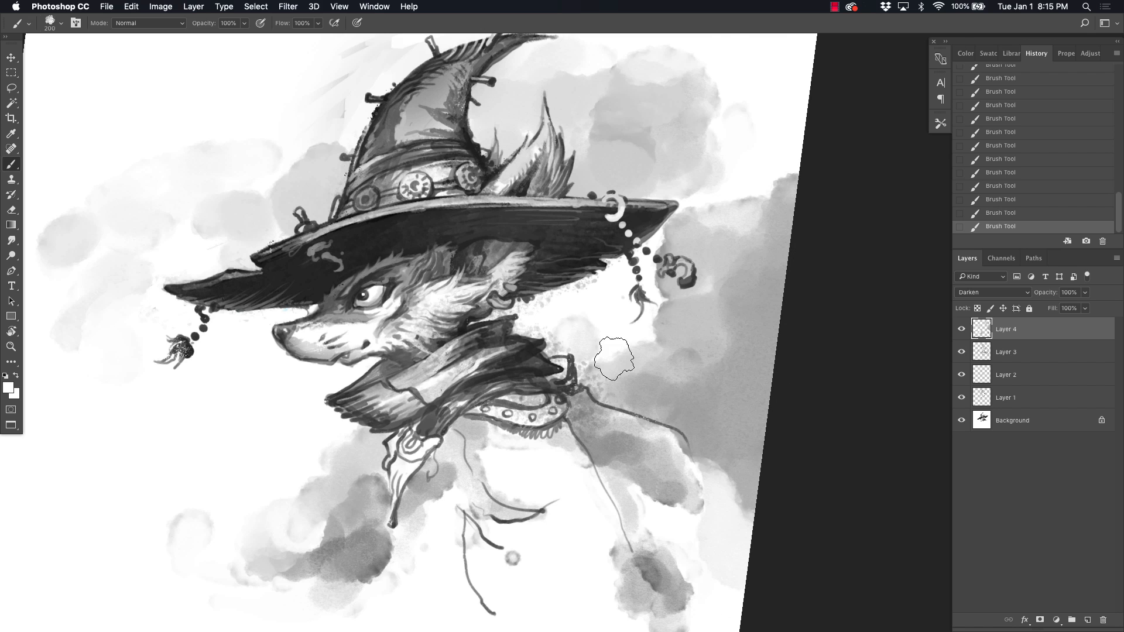
Step: Dab additional light gray washes over the hat's front and in the background above and behind the hat
{"action": "left_click_drag", "start_coordinate": [481, 302], "coordinate": [507, 377]}
{"action": "left_click_drag", "start_coordinate": [341, 229], "coordinate": [352, 247]}
{"action": "left_click", "coordinate": [470, 161], "text": "alt"}
{"action": "left_click", "coordinate": [779, 159]}
{"action": "left_click_drag", "start_coordinate": [462, 67], "coordinate": [490, 63]}
{"action": "left_click", "coordinate": [454, 64], "text": "alt"}
{"action": "left_click_drag", "start_coordinate": [462, 73], "coordinate": [447, 59]}
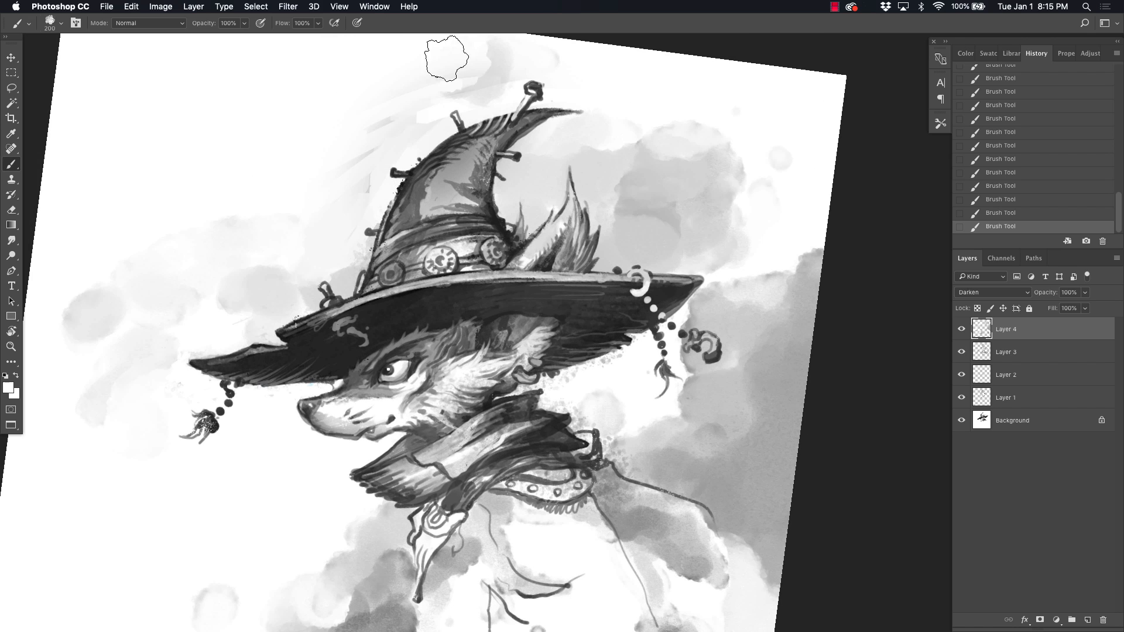
Step: Straighten the canvas view and darken the hat's cone, band medallions and pins with smaller textured brushes at sizes 60 and 15
{"action": "mouse_move", "coordinate": [746, 391]}
{"action": "left_mouse_down"}
{"action": "mouse_move", "coordinate": [675, 353]}
{"action": "mouse_move", "coordinate": [742, 342]}
{"action": "left_mouse_up"}
{"action": "key", "text": "r"}
{"action": "key", "text": "Escape"}
{"action": "key", "text": "bracketleft"}
{"action": "key", "text": "bracketleft"}
{"action": "key", "text": "bracketleft"}
{"action": "key", "text": "bracketleft"}
{"action": "key", "text": "bracketleft"}
{"action": "key", "text": "bracketleft"}
{"action": "key", "text": "bracketleft"}
{"action": "key", "text": "bracketleft"}
{"action": "left_click", "coordinate": [410, 154], "text": "alt"}
{"action": "mouse_move", "coordinate": [434, 128]}
{"action": "left_mouse_down"}
{"action": "mouse_move", "coordinate": [450, 101]}
{"action": "mouse_move", "coordinate": [396, 176]}
{"action": "mouse_move", "coordinate": [450, 216]}
{"action": "left_mouse_up"}
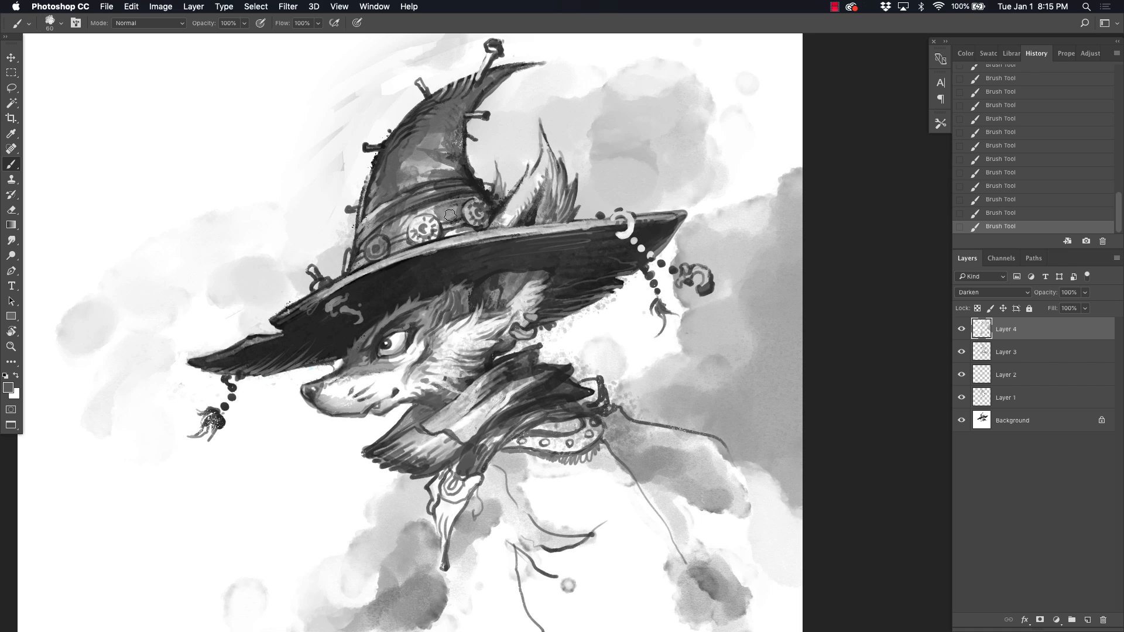
{"action": "left_click_drag", "start_coordinate": [485, 277], "coordinate": [480, 286]}
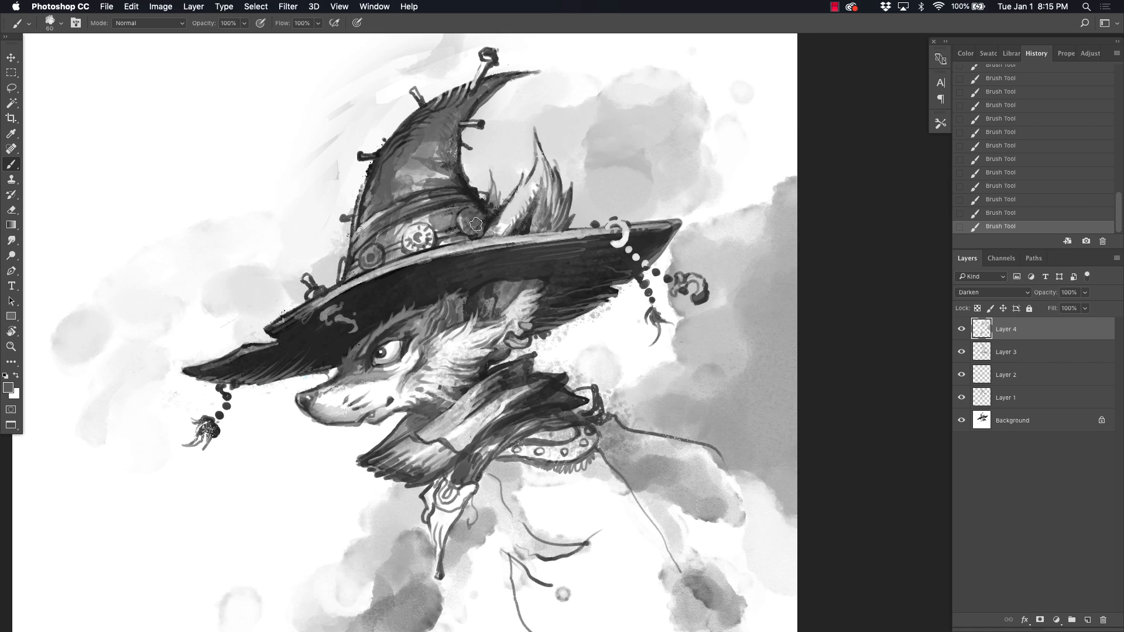
{"action": "left_click", "coordinate": [469, 110], "text": "alt"}
{"action": "left_click_drag", "start_coordinate": [494, 84], "coordinate": [474, 98]}
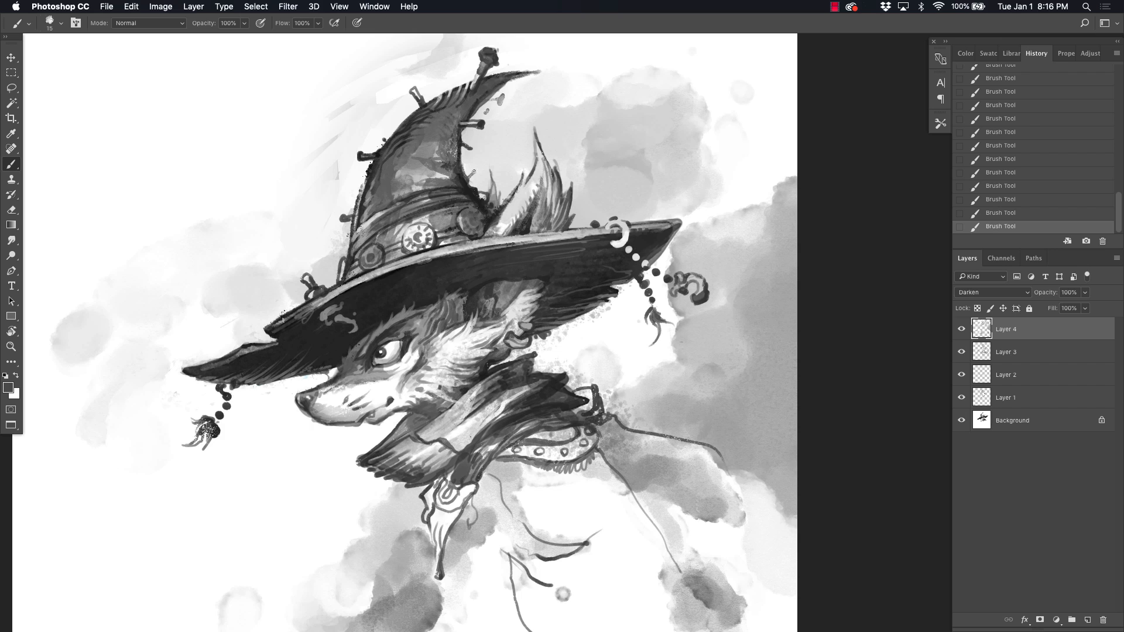
Step: Create a new layer and paint small tears along the brim's edges and dark streaks across its underside
{"action": "left_click", "coordinate": [1088, 619]}
{"action": "left_click_drag", "start_coordinate": [605, 275], "coordinate": [587, 283]}
{"action": "left_click", "coordinate": [611, 275], "text": "alt"}
{"action": "mouse_move", "coordinate": [590, 283]}
{"action": "left_mouse_down"}
{"action": "mouse_move", "coordinate": [606, 278]}
{"action": "mouse_move", "coordinate": [588, 281]}
{"action": "left_mouse_up"}
{"action": "left_click", "coordinate": [256, 331], "text": "alt"}
{"action": "left_click_drag", "start_coordinate": [273, 340], "coordinate": [241, 344]}
{"action": "left_click", "coordinate": [515, 266], "text": "alt"}
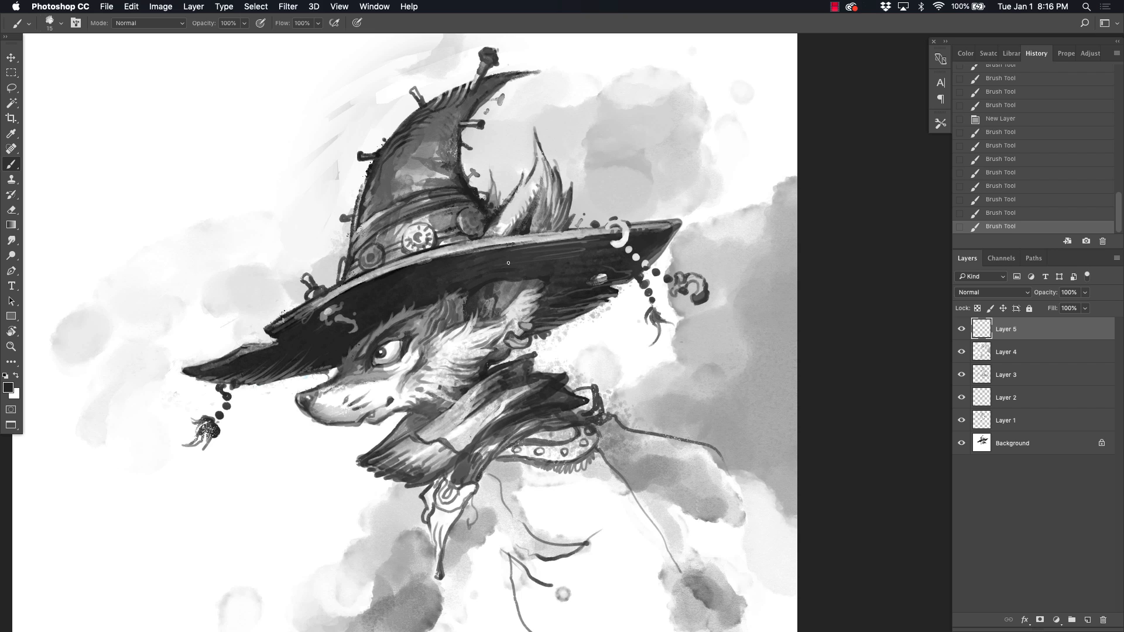
{"action": "left_click_drag", "start_coordinate": [491, 264], "coordinate": [552, 259]}
{"action": "left_click_drag", "start_coordinate": [519, 256], "coordinate": [564, 253]}
{"action": "left_click_drag", "start_coordinate": [570, 253], "coordinate": [596, 241]}
Step: Shade beneath the studded collar and along the chest contours with gray strokes, using a brush at size 20
{"action": "mouse_move", "coordinate": [498, 468]}
{"action": "left_mouse_down"}
{"action": "mouse_move", "coordinate": [492, 367]}
{"action": "mouse_move", "coordinate": [485, 396]}
{"action": "left_mouse_up"}
{"action": "key", "text": "bracketright"}
{"action": "key", "text": "bracketright"}
{"action": "key", "text": "bracketright"}
{"action": "key", "text": "bracketright"}
{"action": "mouse_move", "coordinate": [485, 394]}
{"action": "left_mouse_down"}
{"action": "mouse_move", "coordinate": [489, 382]}
{"action": "mouse_move", "coordinate": [508, 430]}
{"action": "left_mouse_up"}
{"action": "left_click", "coordinate": [489, 382], "text": "alt"}
{"action": "left_click_drag", "start_coordinate": [489, 378], "coordinate": [444, 450]}
{"action": "left_click", "coordinate": [471, 382], "text": "alt"}
{"action": "mouse_move", "coordinate": [485, 365]}
{"action": "left_mouse_down"}
{"action": "mouse_move", "coordinate": [531, 378]}
{"action": "mouse_move", "coordinate": [516, 383]}
{"action": "mouse_move", "coordinate": [592, 385]}
{"action": "left_mouse_up"}
{"action": "left_click", "coordinate": [577, 387], "text": "alt"}
{"action": "mouse_move", "coordinate": [508, 392]}
{"action": "left_mouse_down"}
{"action": "mouse_move", "coordinate": [583, 391]}
{"action": "mouse_move", "coordinate": [545, 440]}
{"action": "mouse_move", "coordinate": [593, 440]}
{"action": "mouse_move", "coordinate": [525, 424]}
{"action": "left_mouse_up"}
{"action": "left_click", "coordinate": [535, 435], "text": "alt"}
{"action": "left_click", "coordinate": [577, 443], "text": "alt"}
{"action": "left_click", "coordinate": [630, 436], "text": "alt"}
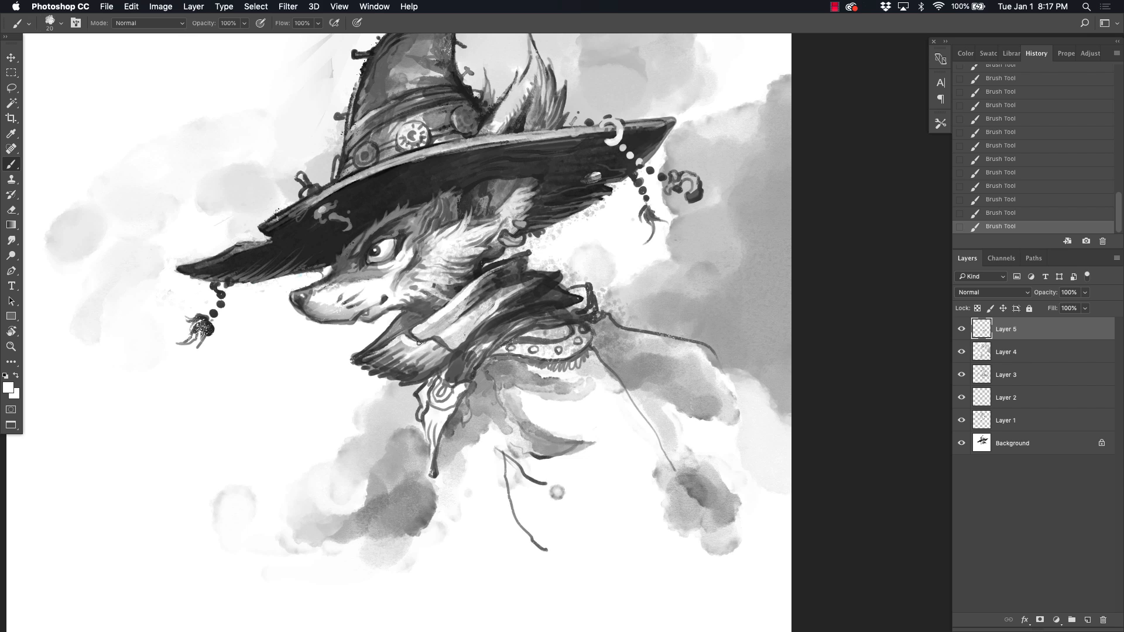
Step: Choose a dry textured brush with the default black and start lettering the artist's signature in the empty area below the snout
{"action": "right_click", "coordinate": [312, 396]}
{"action": "left_click", "coordinate": [380, 598]}
{"action": "left_click", "coordinate": [295, 436]}
{"action": "key", "text": "d"}
{"action": "key", "text": "super+plus"}
{"action": "mouse_move", "coordinate": [275, 435]}
{"action": "left_mouse_down"}
{"action": "mouse_move", "coordinate": [323, 435]}
{"action": "mouse_move", "coordinate": [718, 254]}
{"action": "left_mouse_up"}
{"action": "key", "text": "super+plus"}
{"action": "key", "text": "["}
{"action": "key", "text": "["}
{"action": "key", "text": "["}
{"action": "left_click_drag", "start_coordinate": [411, 346], "coordinate": [521, 339]}
{"action": "mouse_move", "coordinate": [456, 347]}
{"action": "left_mouse_down"}
{"action": "mouse_move", "coordinate": [514, 343]}
{"action": "mouse_move", "coordinate": [466, 375]}
{"action": "left_mouse_up"}
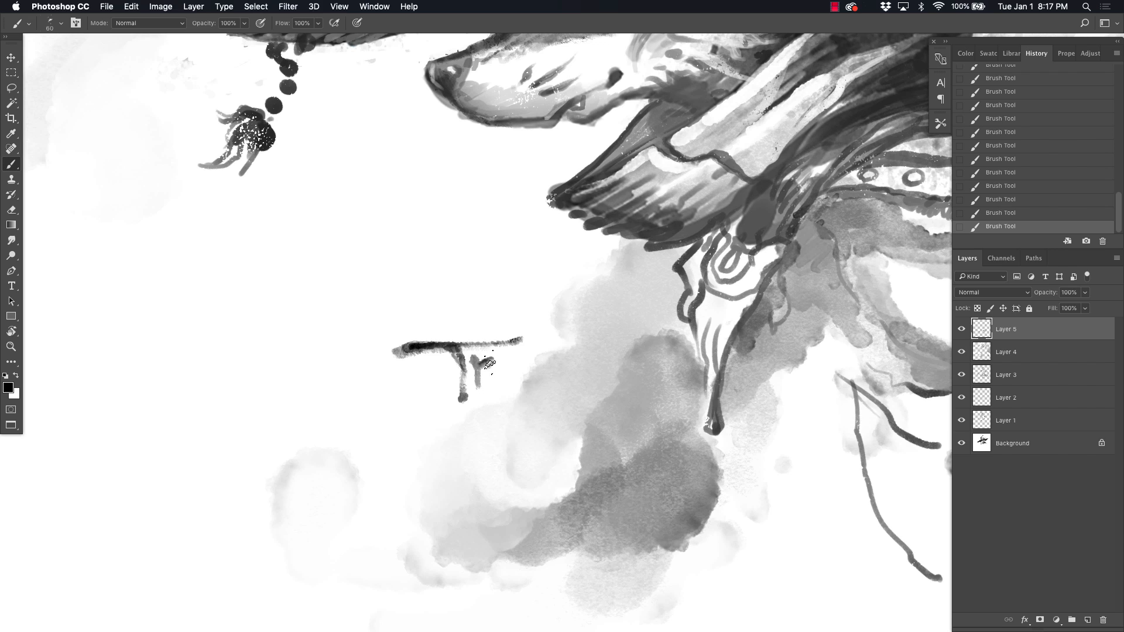
Step: Add .19 beneath the signature and reinforce its long crossbar and final letter
{"action": "left_click", "coordinate": [479, 406]}
{"action": "left_click_drag", "start_coordinate": [491, 397], "coordinate": [498, 414]}
{"action": "left_click_drag", "start_coordinate": [504, 394], "coordinate": [507, 405]}
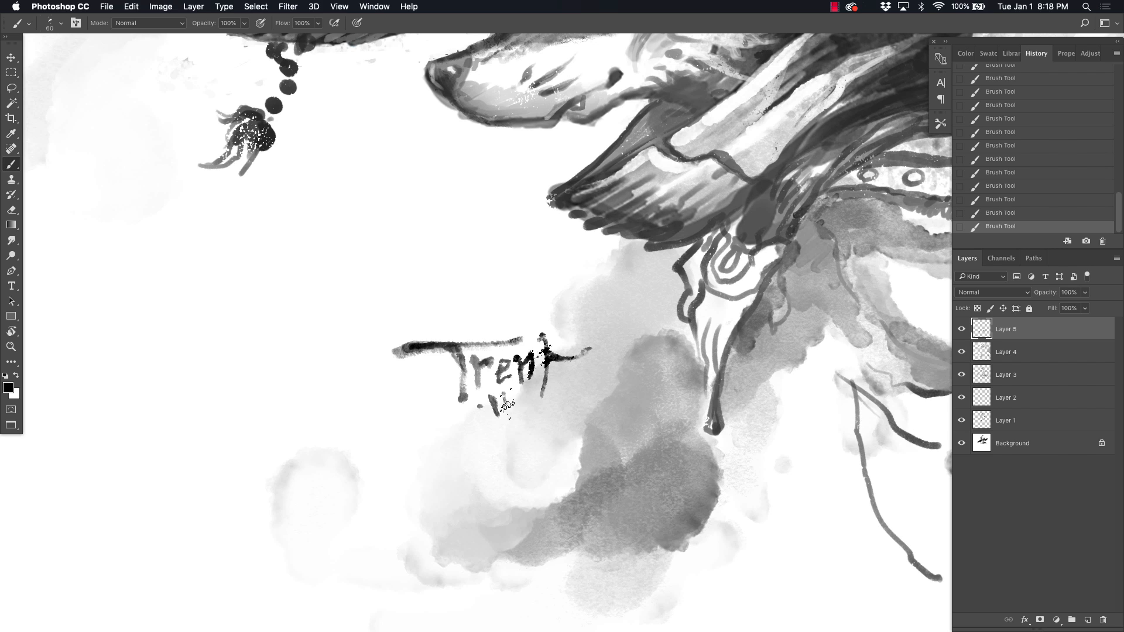
{"action": "left_click_drag", "start_coordinate": [389, 347], "coordinate": [524, 338]}
{"action": "left_click_drag", "start_coordinate": [541, 336], "coordinate": [543, 393]}
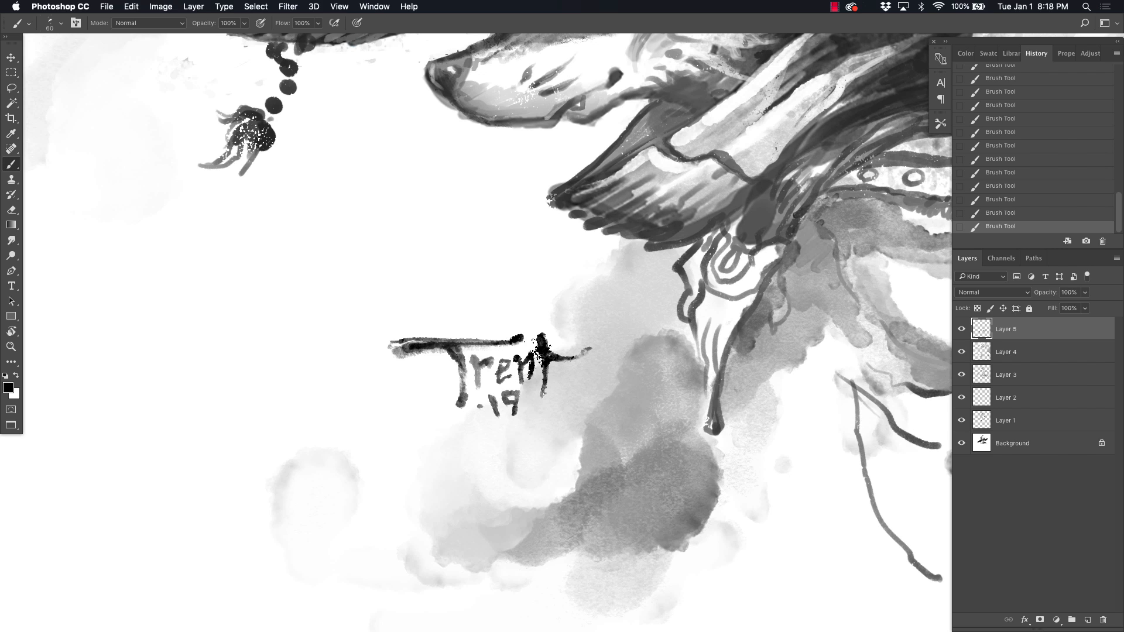
Step: Reinforce the scarf's hanging ornament, the collar studs and the shoulder contour with rough black lines
{"action": "key", "text": "super+minus"}
{"action": "left_click_drag", "start_coordinate": [552, 341], "coordinate": [328, 347]}
{"action": "key", "text": "d"}
{"action": "left_click_drag", "start_coordinate": [444, 374], "coordinate": [472, 316]}
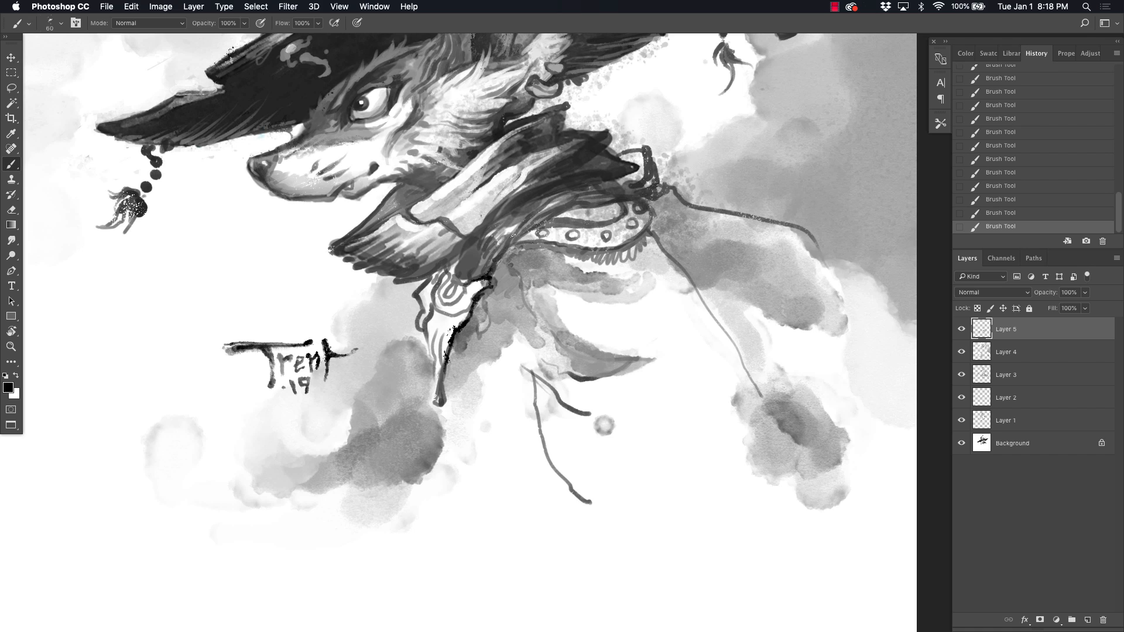
{"action": "left_click_drag", "start_coordinate": [443, 270], "coordinate": [423, 331]}
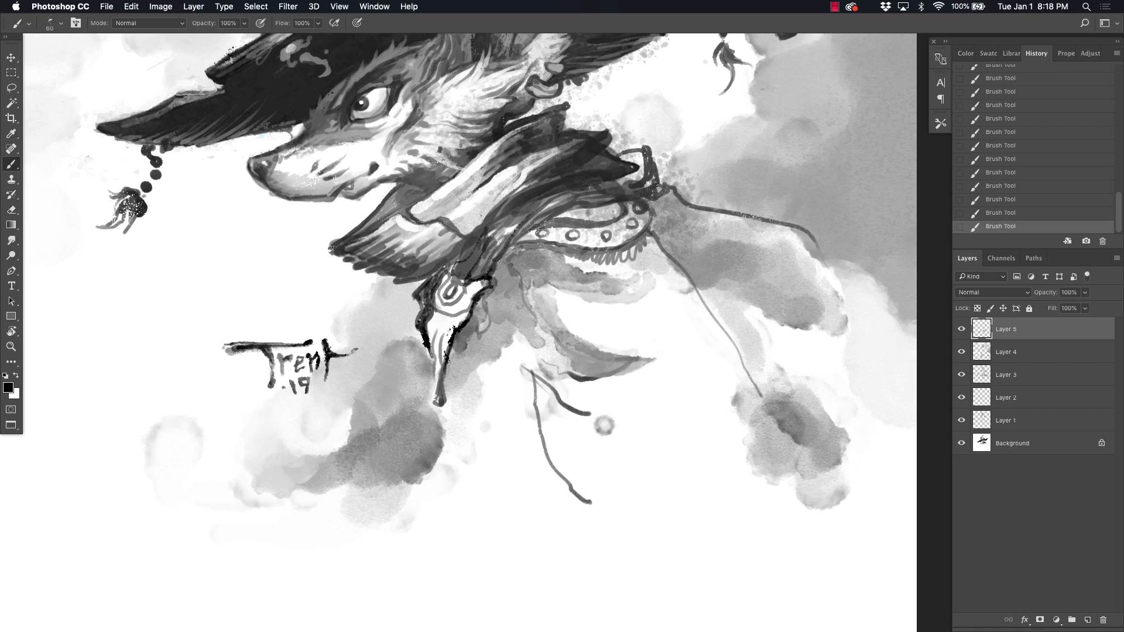
{"action": "left_click_drag", "start_coordinate": [395, 284], "coordinate": [462, 248]}
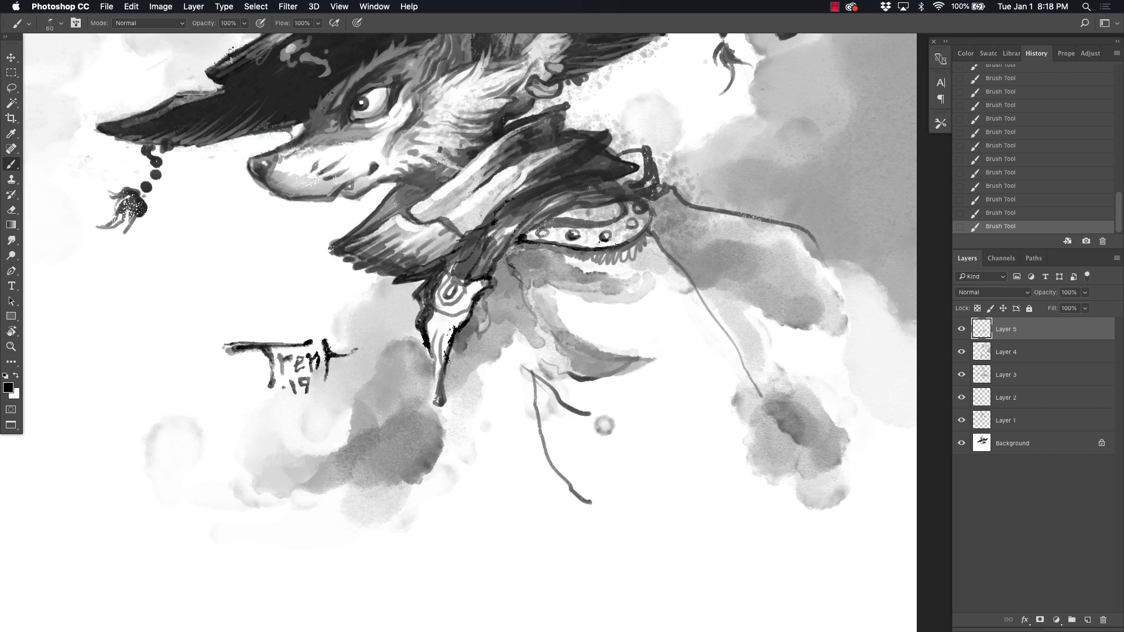
{"action": "left_click_drag", "start_coordinate": [676, 187], "coordinate": [866, 301]}
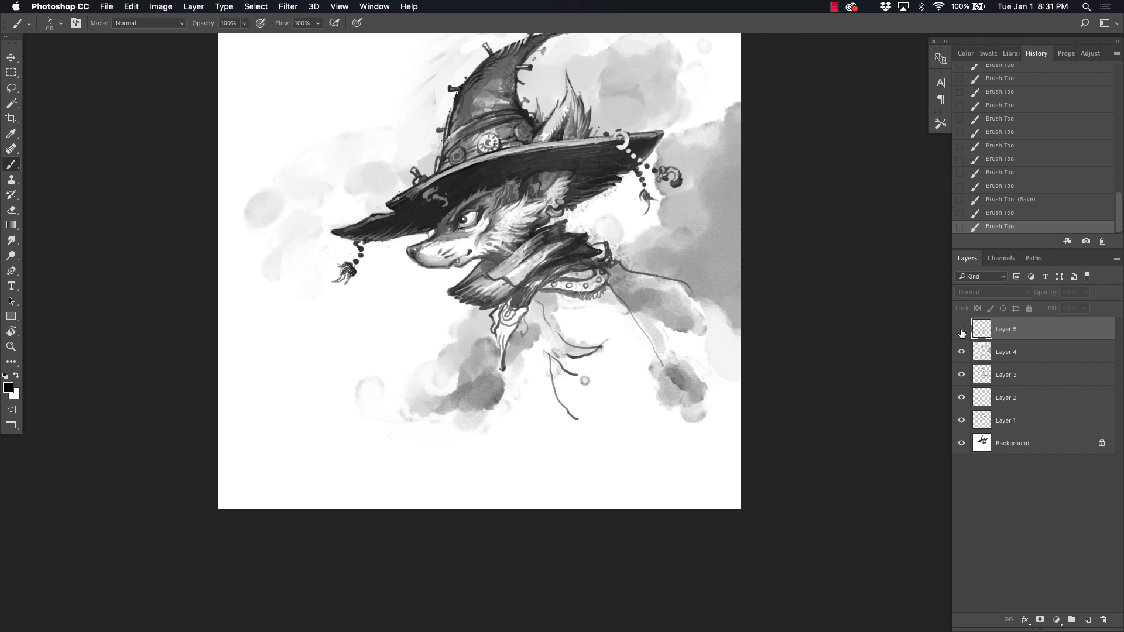
Step: Select the signature and move it to the lower front corner of the canvas, away from the figure
{"action": "key", "text": "m"}
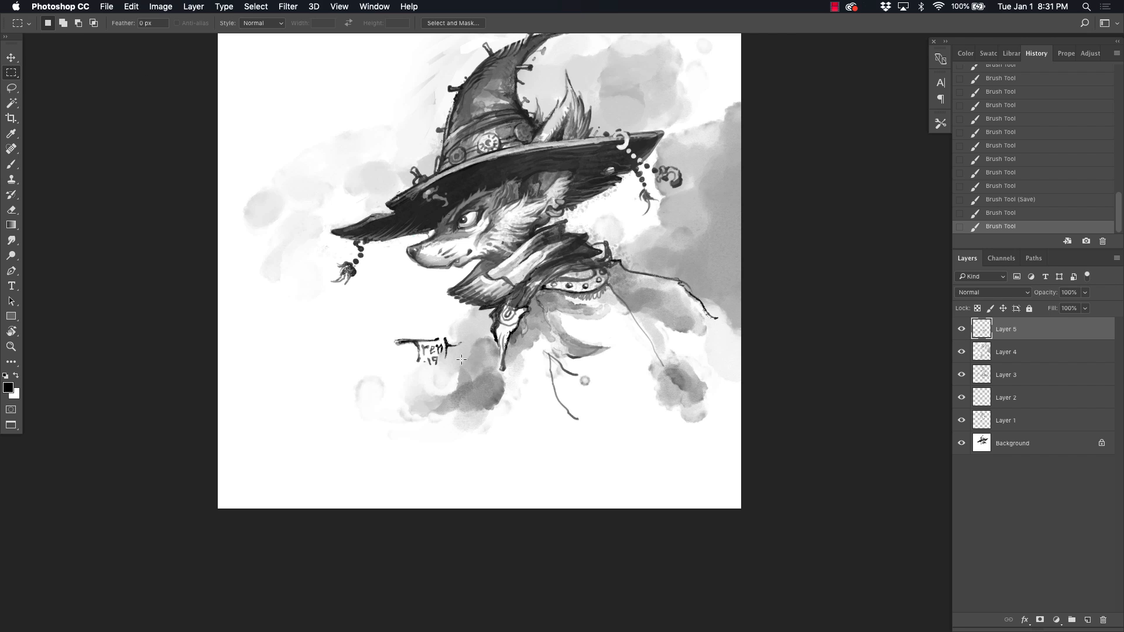
{"action": "left_click_drag", "start_coordinate": [437, 352], "coordinate": [312, 394]}
{"action": "key", "text": "super+d"}
Step: Create a new layer and sketch a raised hand gripping a cylindrical object in front of the chest, with wrist and sleeve lines
{"action": "key", "text": "b"}
{"action": "key", "text": "super+shift+n"}
{"action": "key", "text": "Return"}
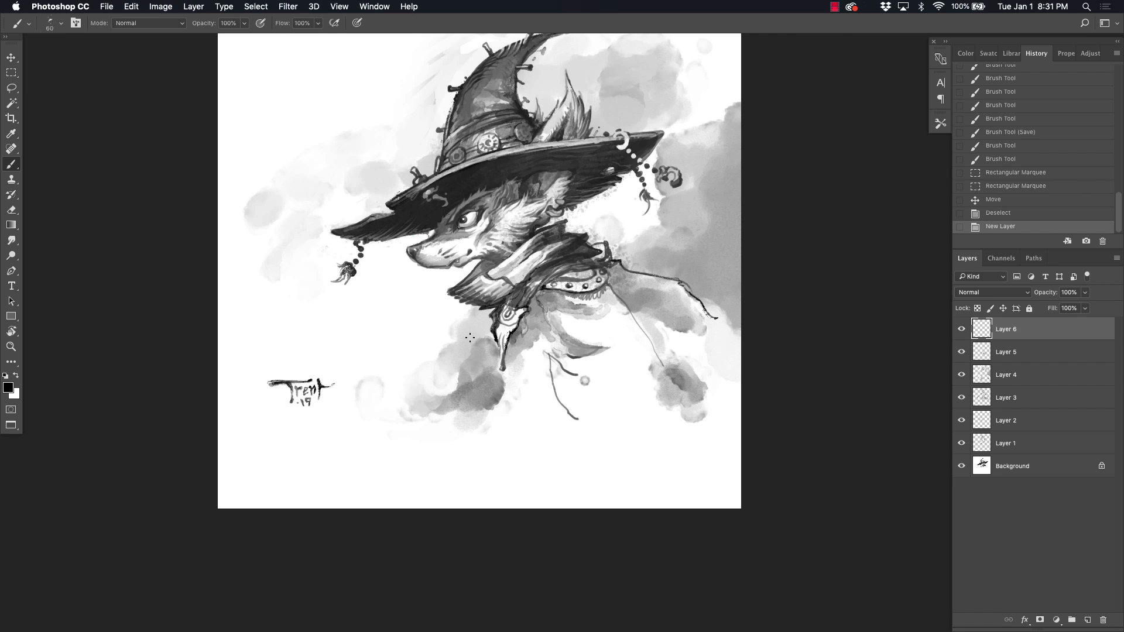
{"action": "key", "text": "super+plus"}
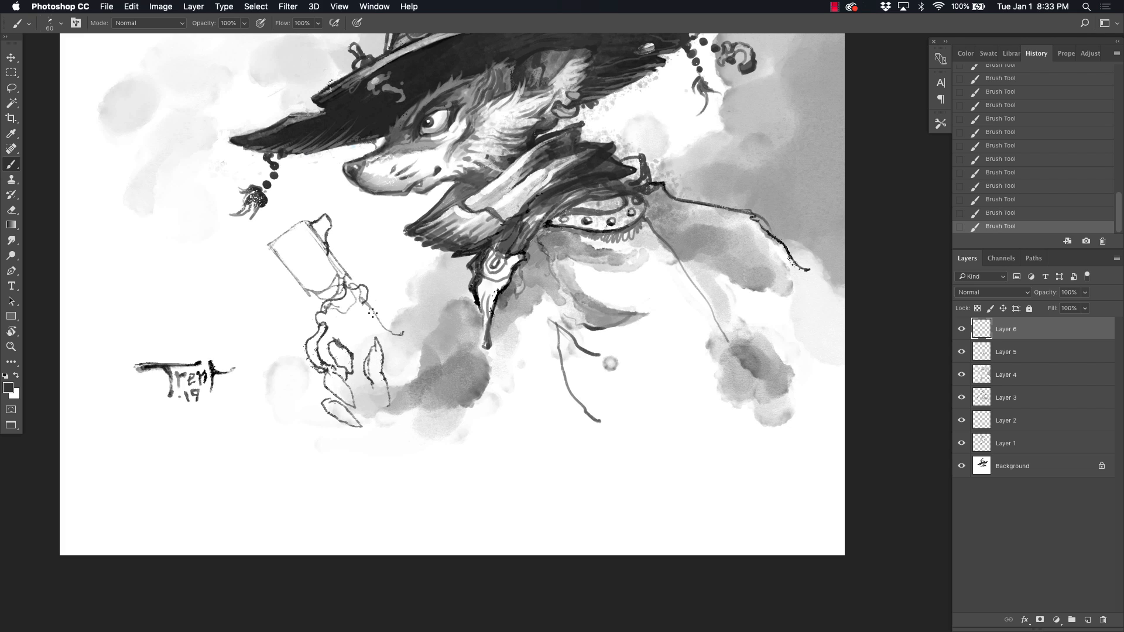
{"action": "left_click_drag", "start_coordinate": [381, 404], "coordinate": [375, 471]}
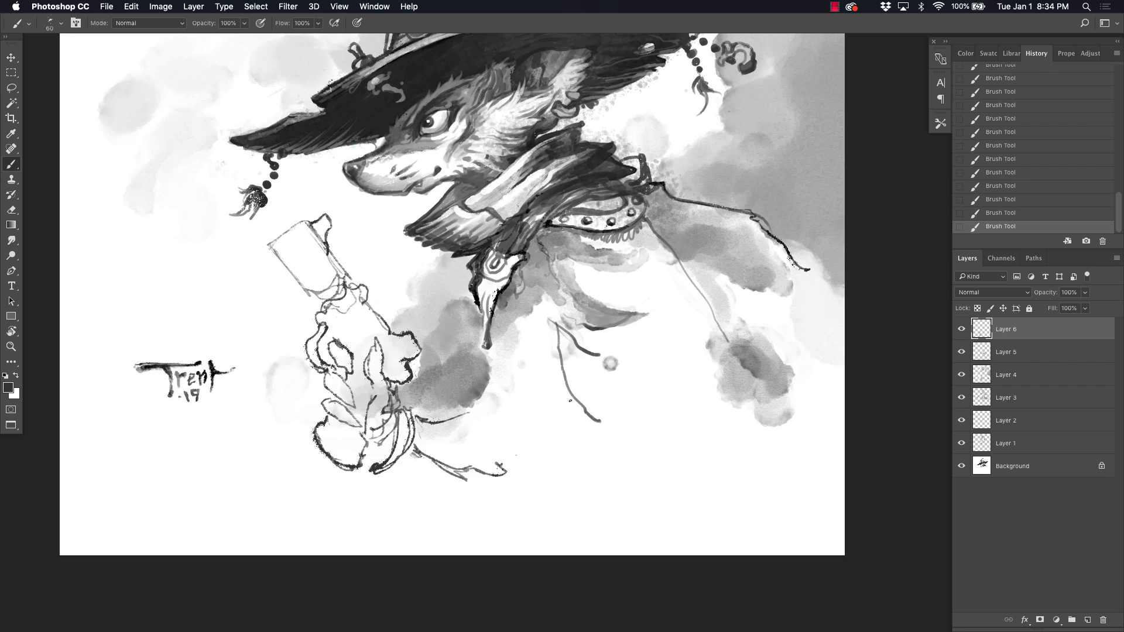
{"action": "left_click_drag", "start_coordinate": [641, 332], "coordinate": [608, 410]}
{"action": "left_click_drag", "start_coordinate": [382, 497], "coordinate": [455, 479]}
Step: Lasso the hand sketch and scale it down to about 79%
{"action": "left_click", "coordinate": [11, 88]}
{"action": "mouse_move", "coordinate": [693, 207]}
{"action": "left_mouse_down"}
{"action": "mouse_move", "coordinate": [701, 351]}
{"action": "mouse_move", "coordinate": [693, 232]}
{"action": "left_mouse_up"}
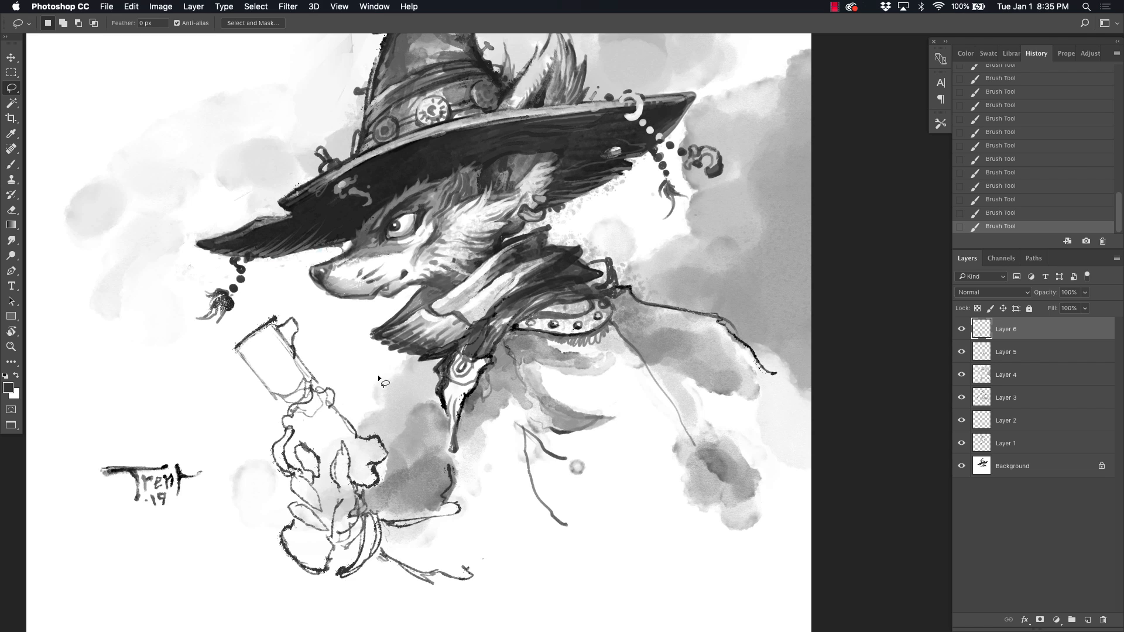
{"action": "mouse_move", "coordinate": [478, 489]}
{"action": "left_mouse_down"}
{"action": "mouse_move", "coordinate": [491, 576]}
{"action": "mouse_move", "coordinate": [427, 467]}
{"action": "left_mouse_up"}
{"action": "key", "text": "super+t"}
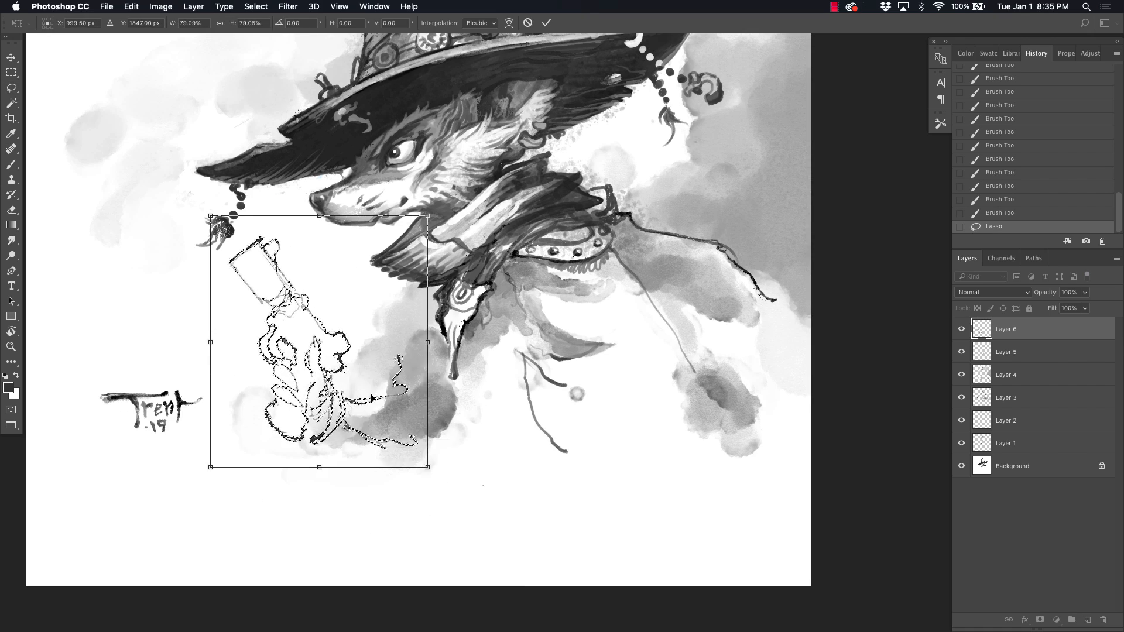
{"action": "left_click_drag", "start_coordinate": [377, 397], "coordinate": [405, 395]}
{"action": "key", "text": "Return"}
Step: Move the hand sketch closer to the body, rotate it slightly counter-clockwise, and deselect it
{"action": "left_click_drag", "start_coordinate": [346, 364], "coordinate": [362, 363]}
{"action": "key", "text": "super+t"}
{"action": "mouse_move", "coordinate": [485, 350]}
{"action": "left_mouse_down"}
{"action": "mouse_move", "coordinate": [483, 326]}
{"action": "mouse_move", "coordinate": [415, 327]}
{"action": "left_mouse_up"}
{"action": "key", "text": "Return"}
{"action": "key", "text": "super+d"}
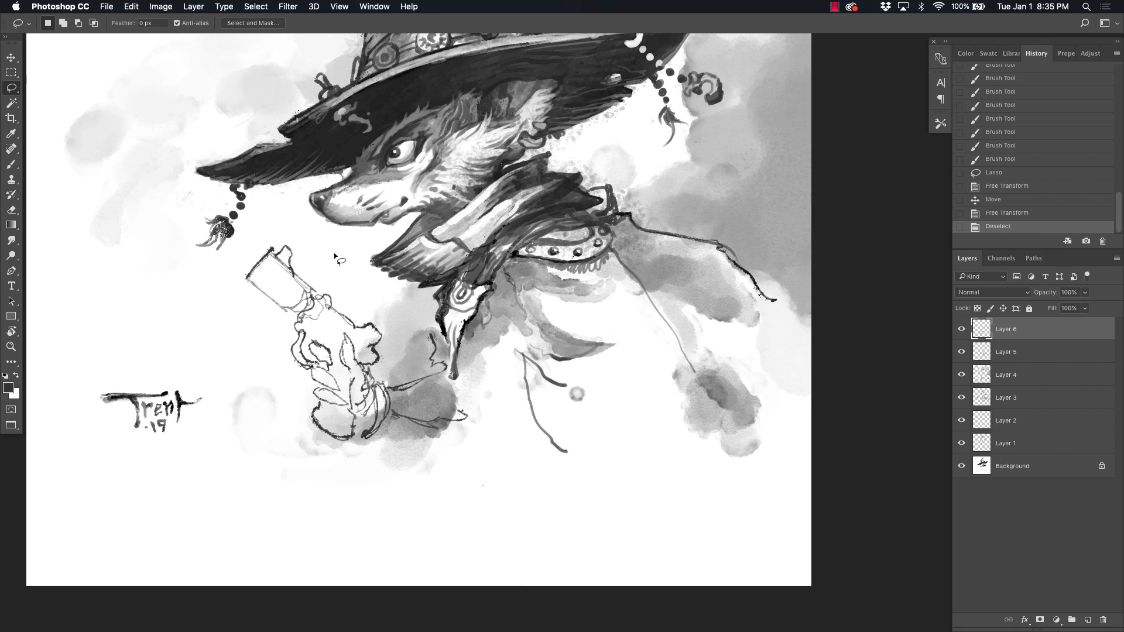
Step: Lasso the cylindrical part of the hand sketch, shift it outward from the fist with Free Transform, and deselect
{"action": "left_click_drag", "start_coordinate": [334, 251], "coordinate": [344, 304]}
{"action": "key", "text": "super+t"}
{"action": "mouse_move", "coordinate": [269, 292]}
{"action": "left_mouse_down"}
{"action": "mouse_move", "coordinate": [249, 325]}
{"action": "mouse_move", "coordinate": [229, 270]}
{"action": "left_mouse_up"}
{"action": "left_click_drag", "start_coordinate": [326, 286], "coordinate": [321, 277]}
{"action": "key", "text": "Return"}
{"action": "key", "text": "super+d"}
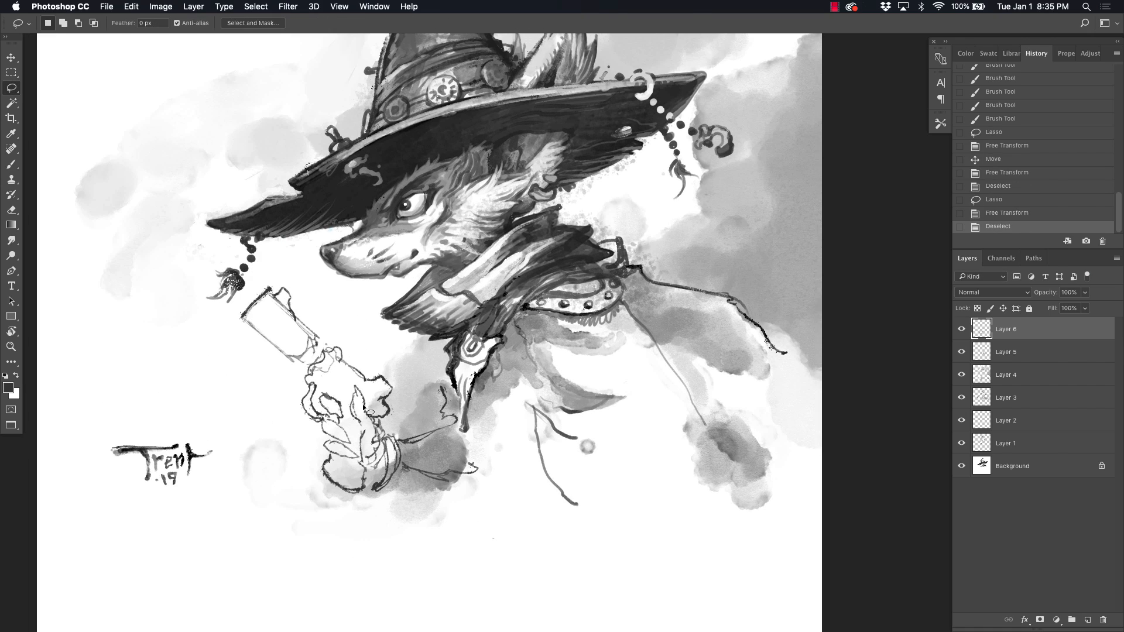
Step: Free-transform the hand sketch to bring its barrel back toward the fist, and make a small white brush touch-up
{"action": "key", "text": "super+Tab"}
{"action": "key", "text": "super+Tab"}
{"action": "left_click_drag", "start_coordinate": [269, 328], "coordinate": [224, 303]}
{"action": "key", "text": "super+t"}
{"action": "left_click_drag", "start_coordinate": [193, 262], "coordinate": [213, 281]}
{"action": "key", "text": "Return"}
{"action": "mouse_move", "coordinate": [281, 280]}
{"action": "left_mouse_down"}
{"action": "mouse_move", "coordinate": [262, 356]}
{"action": "mouse_move", "coordinate": [260, 310]}
{"action": "left_mouse_up"}
{"action": "key", "text": "super+plus"}
{"action": "key", "text": "b"}
{"action": "left_click", "coordinate": [303, 141], "text": "alt"}
{"action": "mouse_move", "coordinate": [208, 214]}
{"action": "left_mouse_down"}
{"action": "mouse_move", "coordinate": [316, 146]}
{"action": "mouse_move", "coordinate": [295, 143]}
{"action": "left_mouse_up"}
Step: Select the signature on Layer 5 with a rectangular marquee, scale it down slightly, and move it beside the hand sketch
{"action": "left_click", "coordinate": [1004, 352]}
{"action": "key", "text": "m"}
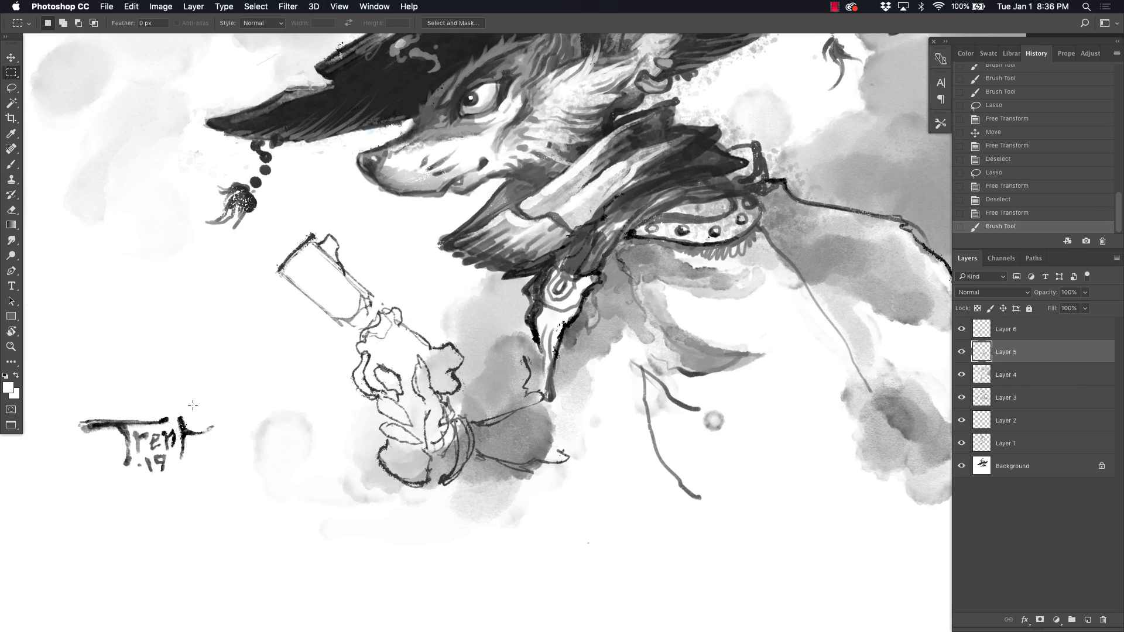
{"action": "left_click_drag", "start_coordinate": [63, 399], "coordinate": [237, 488]}
{"action": "key", "text": "super+t"}
{"action": "mouse_move", "coordinate": [170, 440]}
{"action": "left_mouse_down", "text": "super"}
{"action": "mouse_move", "coordinate": [311, 383]}
{"action": "mouse_move", "coordinate": [317, 466]}
{"action": "left_mouse_up", "text": "super"}
{"action": "key", "text": "Return"}
{"action": "key", "text": "super+minus"}
{"action": "left_click_drag", "start_coordinate": [368, 425], "coordinate": [341, 353], "text": "super"}
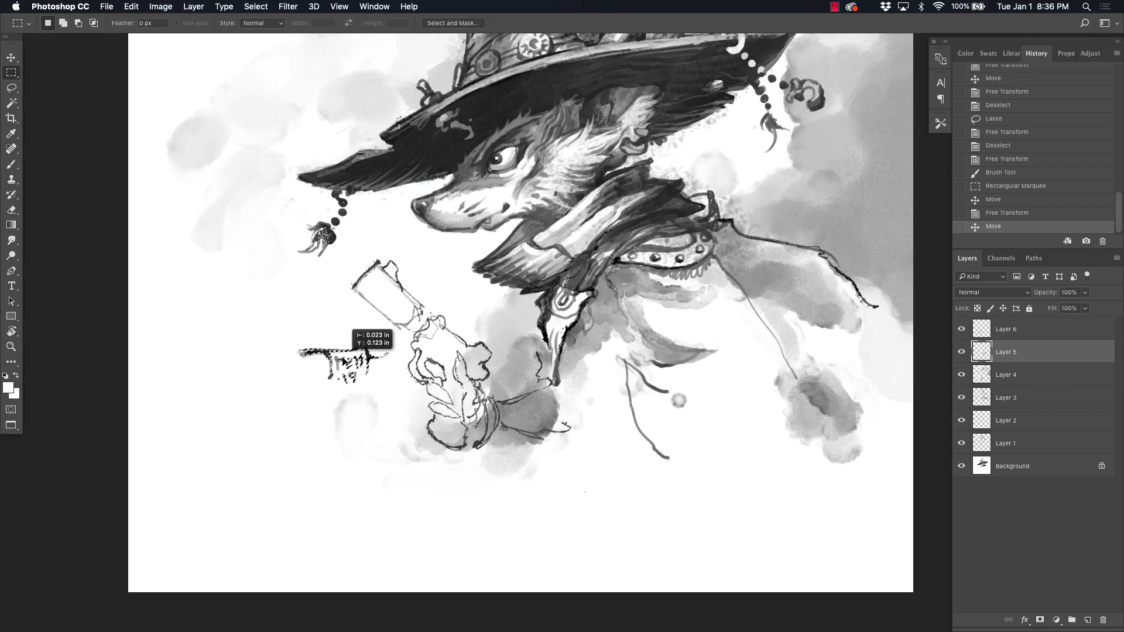
{"action": "left_click_drag", "start_coordinate": [1004, 329], "coordinate": [766, 296]}
{"action": "left_click", "coordinate": [649, 217]}
{"action": "key", "text": "super+t"}
{"action": "left_click", "coordinate": [649, 218]}
{"action": "left_click", "coordinate": [363, 362], "text": "super"}
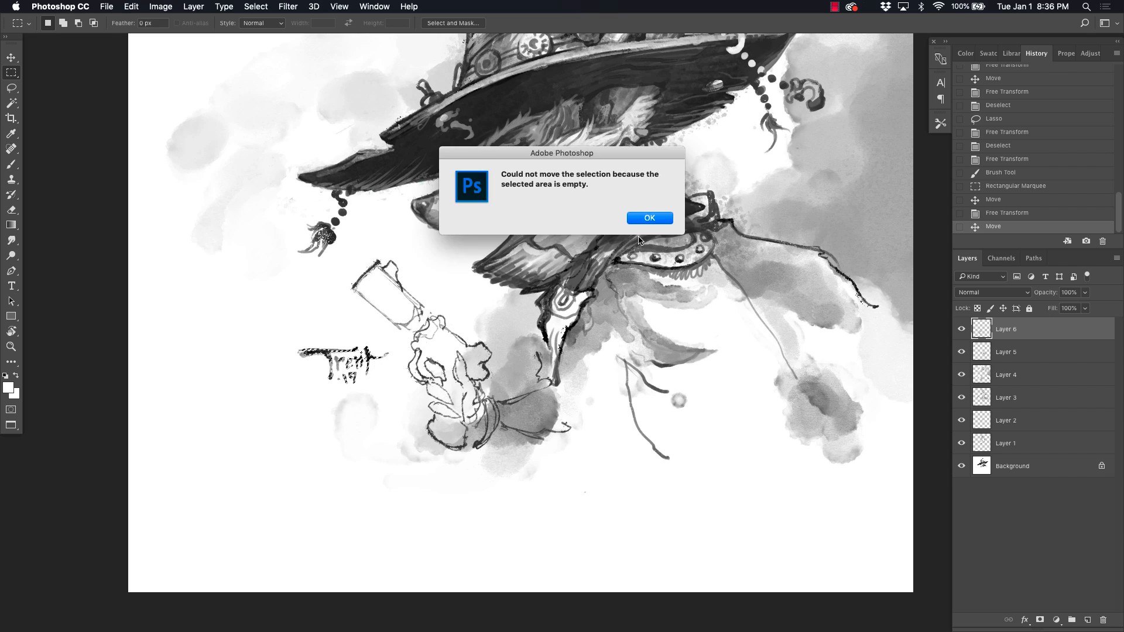
{"action": "left_click", "coordinate": [650, 218]}
Step: Move the signature on Layer 5 under the figure's rear arm, shrink it slightly, and deselect
{"action": "left_click", "coordinate": [1006, 352]}
{"action": "mouse_move", "coordinate": [398, 364]}
{"action": "left_mouse_down", "text": "super"}
{"action": "mouse_move", "coordinate": [770, 360]}
{"action": "mouse_move", "coordinate": [799, 414]}
{"action": "left_mouse_up", "text": "super"}
{"action": "key", "text": "super+t"}
{"action": "left_click_drag", "start_coordinate": [696, 401], "coordinate": [703, 404]}
{"action": "key", "text": "Return"}
{"action": "key", "text": "super+d"}
Step: Choose a watercolor-style brush, enlarge it to 250 px, and paint gray cloud washes in front of and below the hand sketch
{"action": "left_click", "coordinate": [12, 165]}
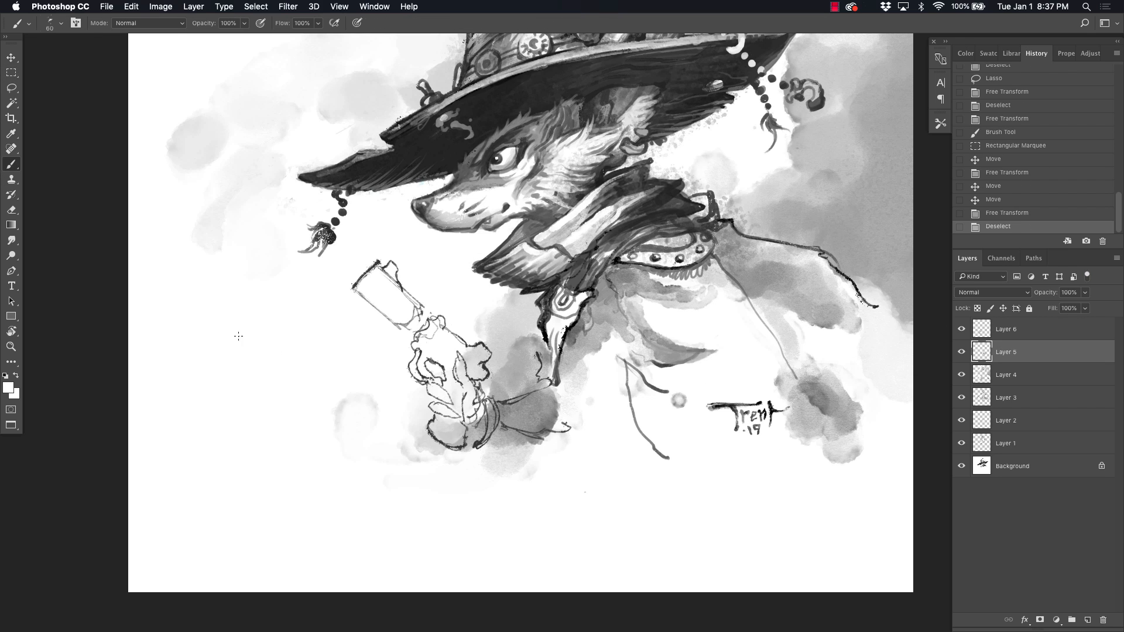
{"action": "right_click", "coordinate": [317, 404]}
{"action": "left_click", "coordinate": [381, 527]}
{"action": "left_click_drag", "start_coordinate": [281, 421], "coordinate": [288, 410]}
{"action": "right_click", "coordinate": [288, 410]}
{"action": "left_click", "coordinate": [534, 411], "text": "alt"}
{"action": "key", "text": "bracketright"}
{"action": "key", "text": "bracketright"}
{"action": "key", "text": "bracketright"}
{"action": "key", "text": "bracketright"}
{"action": "key", "text": "bracketright"}
{"action": "mouse_move", "coordinate": [264, 329]}
{"action": "left_mouse_down"}
{"action": "mouse_move", "coordinate": [274, 369]}
{"action": "mouse_move", "coordinate": [468, 498]}
{"action": "left_mouse_up"}
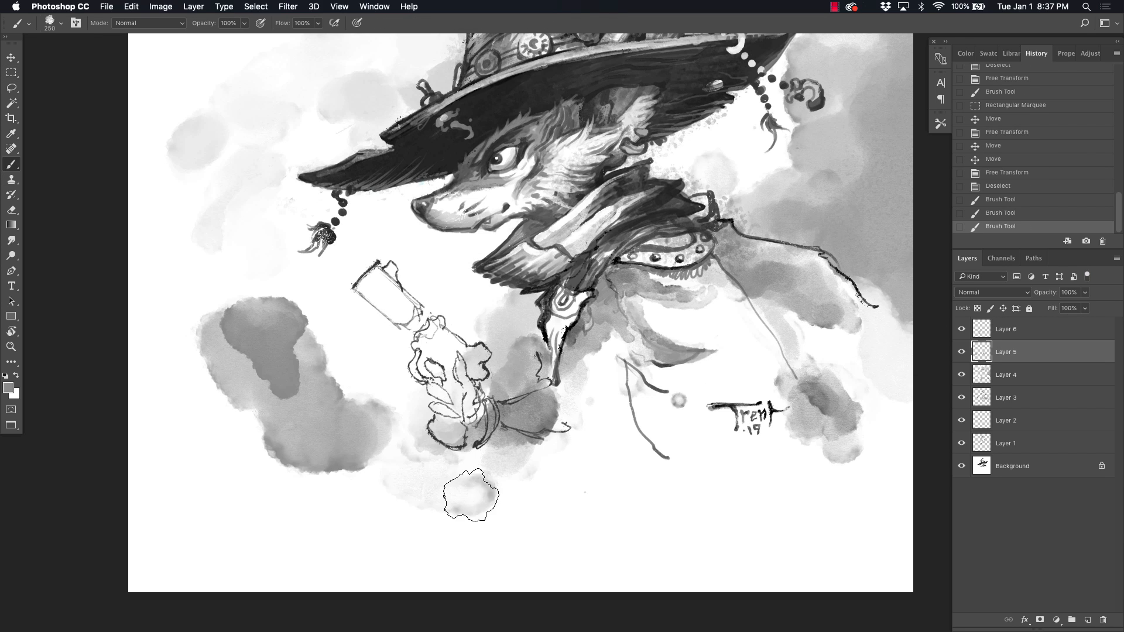
{"action": "mouse_move", "coordinate": [275, 304]}
{"action": "left_mouse_down"}
{"action": "mouse_move", "coordinate": [218, 363]}
{"action": "mouse_move", "coordinate": [274, 411]}
{"action": "mouse_move", "coordinate": [458, 492]}
{"action": "mouse_move", "coordinate": [155, 517]}
{"action": "mouse_move", "coordinate": [175, 176]}
{"action": "left_mouse_up"}
Step: Smudge the new clouds outward with a textured smudge brush, toggling Layer 5's visibility to compare
{"action": "left_click", "coordinate": [11, 241]}
{"action": "left_click_drag", "start_coordinate": [178, 310], "coordinate": [157, 330]}
{"action": "left_click_drag", "start_coordinate": [176, 299], "coordinate": [224, 272]}
{"action": "right_click", "coordinate": [226, 271]}
{"action": "left_click", "coordinate": [296, 507]}
{"action": "left_click_drag", "start_coordinate": [234, 204], "coordinate": [181, 216]}
{"action": "mouse_move", "coordinate": [175, 281]}
{"action": "left_mouse_down"}
{"action": "mouse_move", "coordinate": [258, 361]}
{"action": "mouse_move", "coordinate": [170, 293]}
{"action": "left_mouse_up"}
{"action": "left_click", "coordinate": [961, 352]}
{"action": "left_click", "coordinate": [961, 351]}
{"action": "left_click_drag", "start_coordinate": [331, 535], "coordinate": [235, 527]}
{"action": "left_click", "coordinate": [961, 352]}
{"action": "left_click", "coordinate": [961, 351]}
Step: Try the Multiply blend mode on Layer 5 and set it back to Normal
{"action": "left_click", "coordinate": [993, 292]}
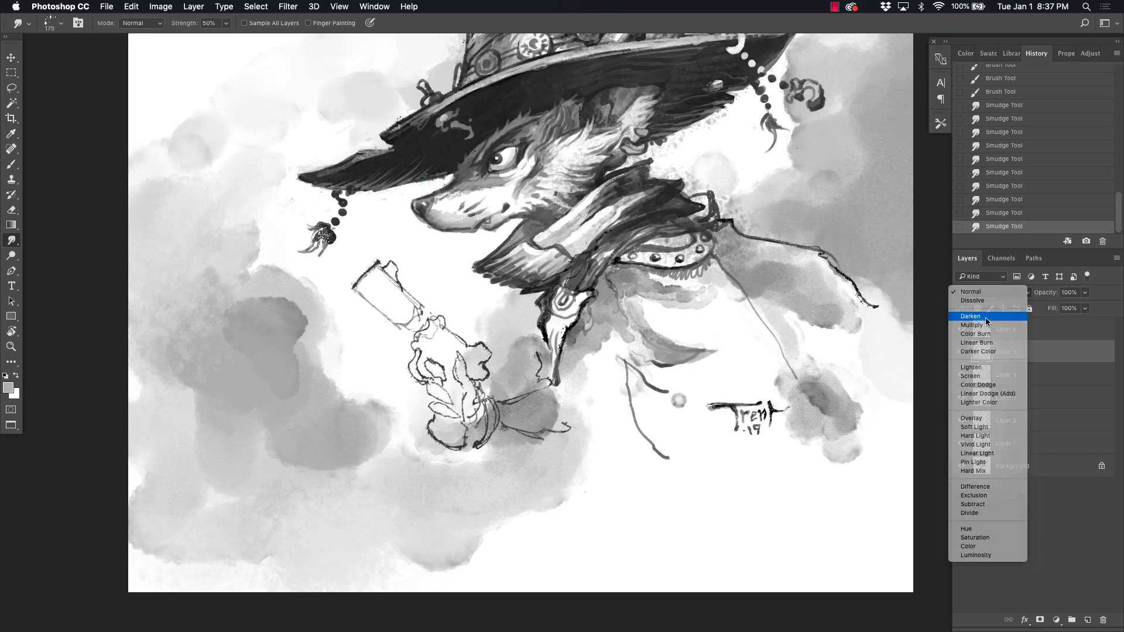
{"action": "left_click", "coordinate": [983, 325]}
{"action": "left_click", "coordinate": [989, 292]}
{"action": "left_click", "coordinate": [983, 259]}
Step: Smudge the lower edge of the clouds softly out beneath the forearm and coat
{"action": "left_click_drag", "start_coordinate": [445, 550], "coordinate": [574, 485]}
{"action": "left_click_drag", "start_coordinate": [586, 428], "coordinate": [518, 460]}
{"action": "left_click_drag", "start_coordinate": [527, 451], "coordinate": [600, 429]}
Step: Reduce the brush to 50 px and lay gray washes over the gun barrel, frame, gripping hand and sleeve
{"action": "key", "text": "b"}
{"action": "key", "text": "["}
{"action": "key", "text": "["}
{"action": "key", "text": "["}
{"action": "key", "text": "["}
{"action": "key", "text": "["}
{"action": "key", "text": "["}
{"action": "key", "text": "["}
{"action": "key", "text": "["}
{"action": "key", "text": "["}
{"action": "left_click", "coordinate": [370, 289]}
{"action": "left_click", "coordinate": [279, 318], "text": "alt"}
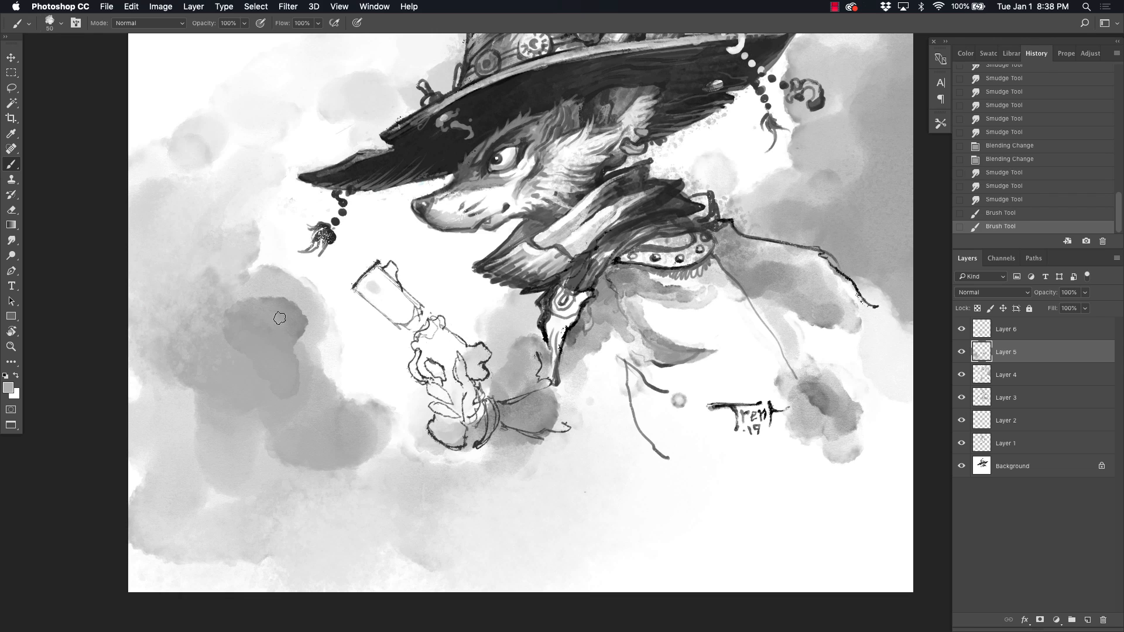
{"action": "mouse_move", "coordinate": [394, 310]}
{"action": "left_mouse_down"}
{"action": "mouse_move", "coordinate": [367, 290]}
{"action": "mouse_move", "coordinate": [420, 326]}
{"action": "mouse_move", "coordinate": [418, 350]}
{"action": "left_mouse_up"}
{"action": "mouse_move", "coordinate": [432, 368]}
{"action": "left_mouse_down"}
{"action": "mouse_move", "coordinate": [452, 410]}
{"action": "mouse_move", "coordinate": [448, 436]}
{"action": "left_mouse_up"}
{"action": "mouse_move", "coordinate": [470, 413]}
{"action": "left_mouse_down"}
{"action": "mouse_move", "coordinate": [477, 369]}
{"action": "mouse_move", "coordinate": [463, 345]}
{"action": "left_mouse_up"}
{"action": "left_click_drag", "start_coordinate": [456, 344], "coordinate": [434, 325]}
{"action": "mouse_move", "coordinate": [393, 268]}
{"action": "left_mouse_down"}
{"action": "mouse_move", "coordinate": [414, 324]}
{"action": "mouse_move", "coordinate": [380, 299]}
{"action": "mouse_move", "coordinate": [488, 413]}
{"action": "mouse_move", "coordinate": [562, 415]}
{"action": "left_mouse_up"}
Step: Reset to default colors and add darker shading to the sleeve's end, hand and gun barrel
{"action": "key", "text": "d"}
{"action": "mouse_move", "coordinate": [557, 387]}
{"action": "left_mouse_down"}
{"action": "mouse_move", "coordinate": [521, 410]}
{"action": "mouse_move", "coordinate": [567, 423]}
{"action": "left_mouse_up"}
{"action": "mouse_move", "coordinate": [532, 429]}
{"action": "left_mouse_down"}
{"action": "mouse_move", "coordinate": [459, 410]}
{"action": "mouse_move", "coordinate": [383, 281]}
{"action": "mouse_move", "coordinate": [375, 304]}
{"action": "mouse_move", "coordinate": [390, 269]}
{"action": "left_mouse_up"}
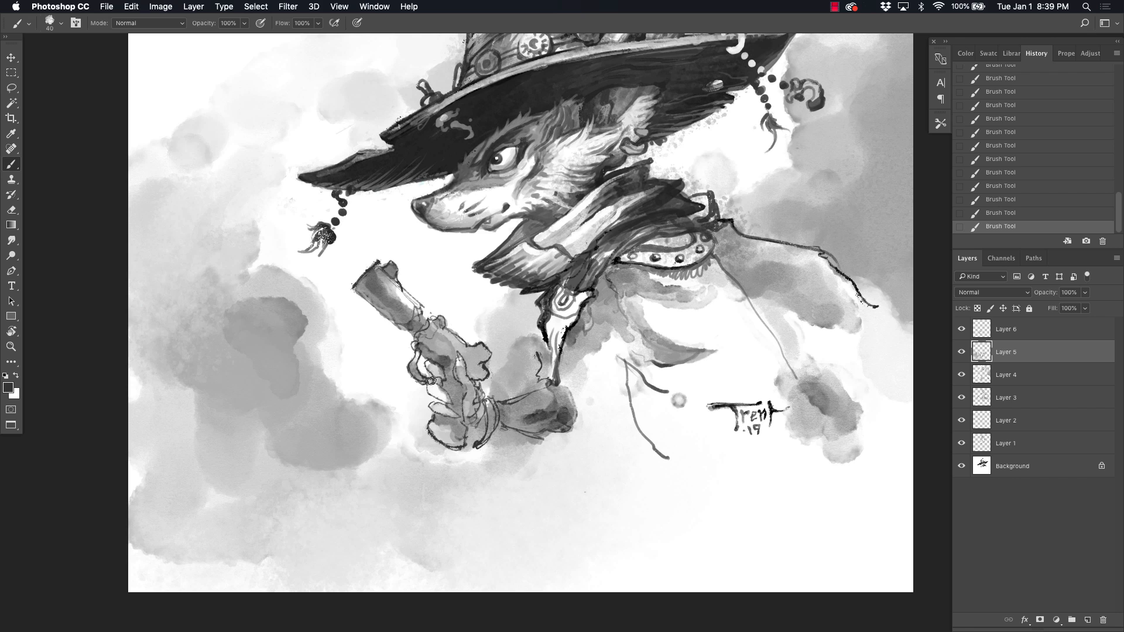
Step: Paint gray washes on the hanging strap, the sleeve's trailing edge and the leaf-shaped coat flap
{"action": "key", "text": "super+plus"}
{"action": "key", "text": "super+plus"}
{"action": "mouse_move", "coordinate": [546, 317]}
{"action": "left_mouse_down"}
{"action": "mouse_move", "coordinate": [583, 316]}
{"action": "mouse_move", "coordinate": [583, 271]}
{"action": "mouse_move", "coordinate": [550, 412]}
{"action": "left_mouse_up"}
{"action": "left_click_drag", "start_coordinate": [522, 384], "coordinate": [537, 428]}
{"action": "key", "text": "super+z"}
{"action": "left_click_drag", "start_coordinate": [556, 439], "coordinate": [598, 599]}
{"action": "mouse_move", "coordinate": [707, 428]}
{"action": "left_mouse_down"}
{"action": "mouse_move", "coordinate": [703, 412]}
{"action": "mouse_move", "coordinate": [778, 516]}
{"action": "mouse_move", "coordinate": [820, 597]}
{"action": "mouse_move", "coordinate": [708, 427]}
{"action": "mouse_move", "coordinate": [758, 340]}
{"action": "left_mouse_up"}
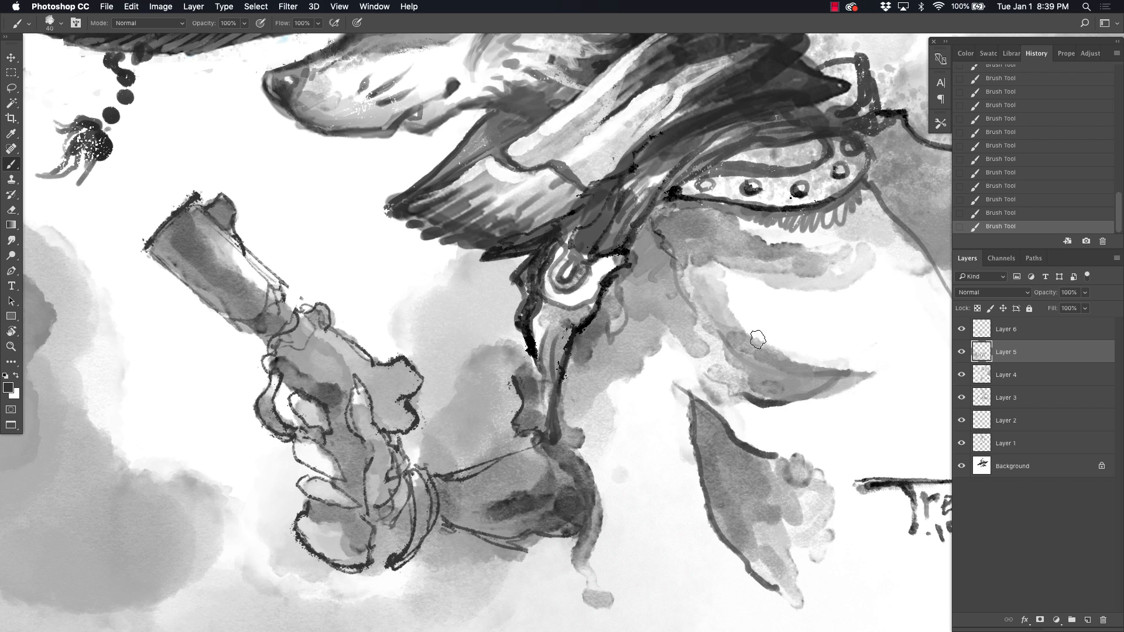
Step: Fill the gun's hammer and frame with gray and continue shading around the gripping hand
{"action": "mouse_move", "coordinate": [679, 202]}
{"action": "left_mouse_down"}
{"action": "mouse_move", "coordinate": [629, 246]}
{"action": "mouse_move", "coordinate": [711, 161]}
{"action": "left_mouse_up"}
{"action": "mouse_move", "coordinate": [516, 109]}
{"action": "left_mouse_down"}
{"action": "mouse_move", "coordinate": [456, 164]}
{"action": "mouse_move", "coordinate": [505, 135]}
{"action": "left_mouse_up"}
{"action": "left_click_drag", "start_coordinate": [527, 234], "coordinate": [592, 402]}
{"action": "left_click_drag", "start_coordinate": [497, 515], "coordinate": [533, 237]}
{"action": "left_click_drag", "start_coordinate": [484, 319], "coordinate": [507, 282]}
Step: Reduce the brush to 20 px and darken the barrel, fingers and cuff, adding a curled hook below the fist and torn sleeve points
{"action": "key", "text": "bracketleft"}
{"action": "key", "text": "bracketleft"}
{"action": "mouse_move", "coordinate": [365, 210]}
{"action": "left_mouse_down"}
{"action": "mouse_move", "coordinate": [492, 307]}
{"action": "mouse_move", "coordinate": [451, 331]}
{"action": "mouse_move", "coordinate": [373, 285]}
{"action": "left_mouse_up"}
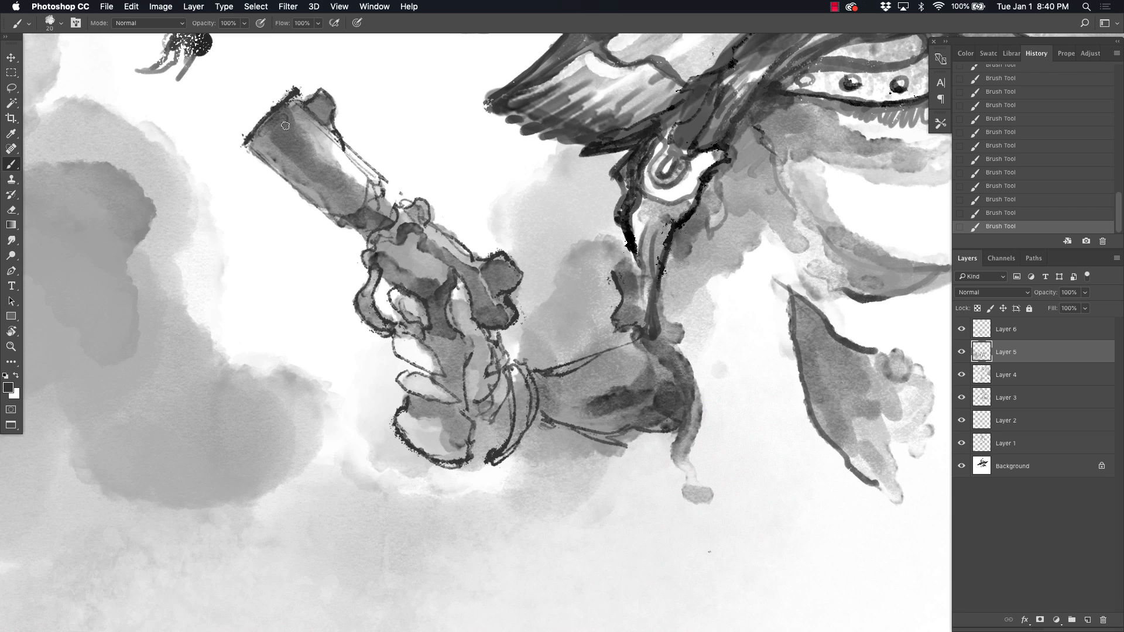
{"action": "mouse_move", "coordinate": [285, 126]}
{"action": "left_mouse_down"}
{"action": "mouse_move", "coordinate": [368, 208]}
{"action": "mouse_move", "coordinate": [319, 102]}
{"action": "left_mouse_up"}
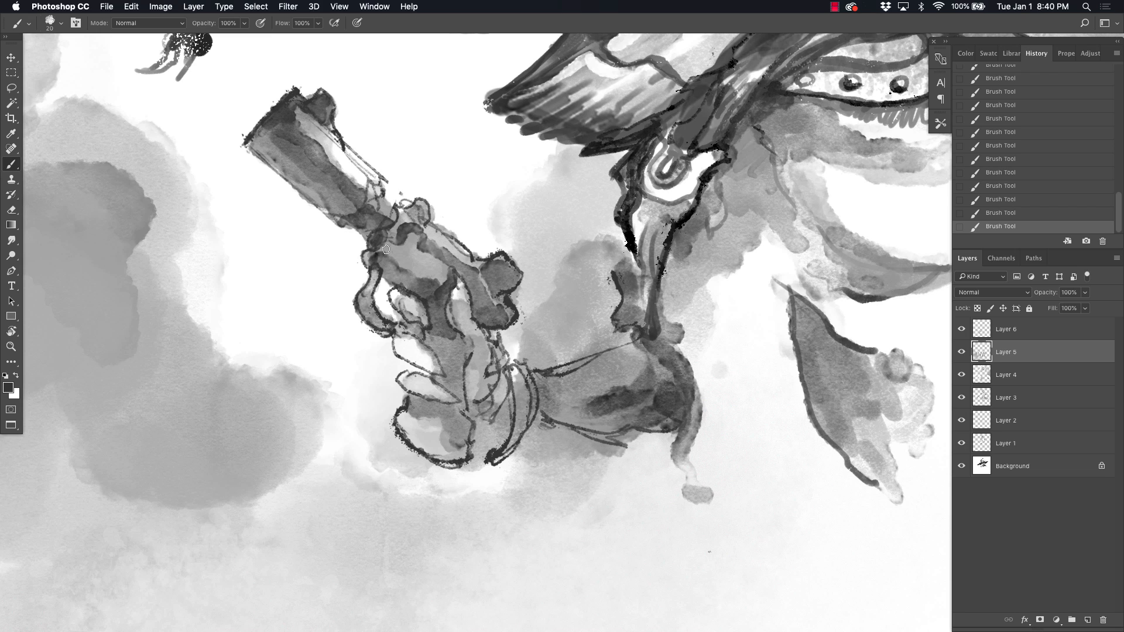
{"action": "mouse_move", "coordinate": [434, 380]}
{"action": "left_mouse_down"}
{"action": "mouse_move", "coordinate": [432, 346]}
{"action": "mouse_move", "coordinate": [453, 337]}
{"action": "mouse_move", "coordinate": [498, 410]}
{"action": "mouse_move", "coordinate": [484, 459]}
{"action": "mouse_move", "coordinate": [467, 405]}
{"action": "mouse_move", "coordinate": [590, 428]}
{"action": "mouse_move", "coordinate": [608, 442]}
{"action": "mouse_move", "coordinate": [630, 433]}
{"action": "mouse_move", "coordinate": [608, 444]}
{"action": "mouse_move", "coordinate": [521, 410]}
{"action": "left_mouse_up"}
{"action": "mouse_move", "coordinate": [463, 447]}
{"action": "left_mouse_down"}
{"action": "mouse_move", "coordinate": [404, 433]}
{"action": "mouse_move", "coordinate": [427, 466]}
{"action": "mouse_move", "coordinate": [413, 486]}
{"action": "mouse_move", "coordinate": [438, 499]}
{"action": "left_mouse_up"}
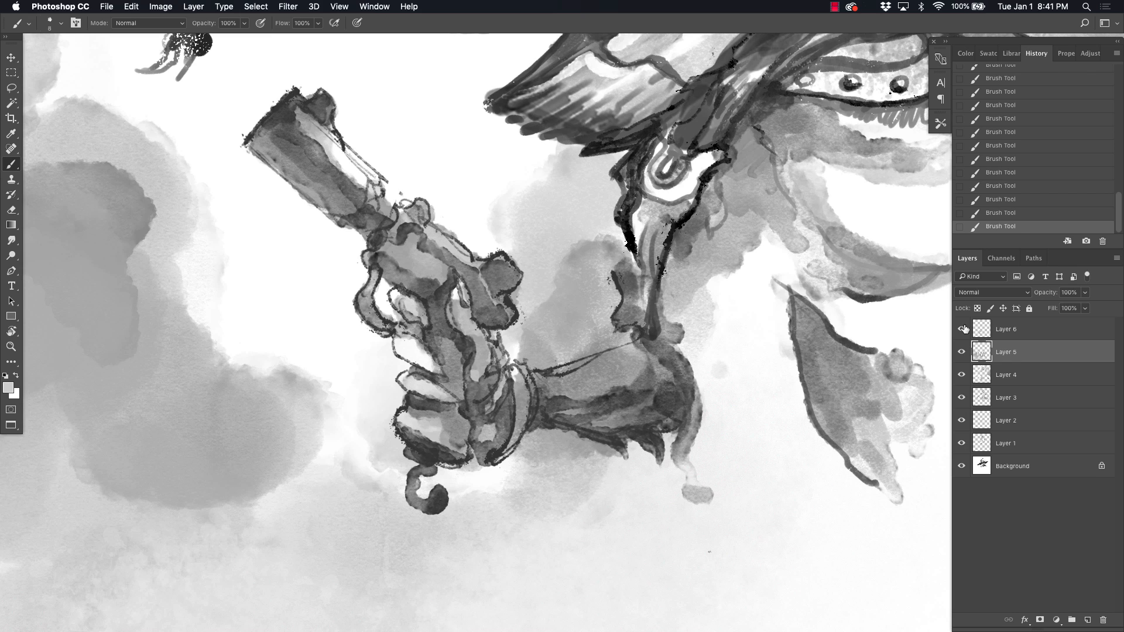
Step: Create a new layer and paint light gray highlights and grooves on the revolver's cylinder and frame
{"action": "key", "text": "super+shift+alt+n"}
{"action": "mouse_move", "coordinate": [412, 250]}
{"action": "left_mouse_down"}
{"action": "mouse_move", "coordinate": [444, 278]}
{"action": "mouse_move", "coordinate": [410, 256]}
{"action": "mouse_move", "coordinate": [420, 238]}
{"action": "mouse_move", "coordinate": [451, 271]}
{"action": "left_mouse_up"}
{"action": "left_click", "coordinate": [432, 239], "text": "alt"}
{"action": "mouse_move", "coordinate": [397, 263]}
{"action": "left_mouse_down"}
{"action": "mouse_move", "coordinate": [431, 281]}
{"action": "mouse_move", "coordinate": [413, 246]}
{"action": "mouse_move", "coordinate": [411, 288]}
{"action": "left_mouse_up"}
{"action": "mouse_move", "coordinate": [426, 237]}
{"action": "left_mouse_down"}
{"action": "mouse_move", "coordinate": [468, 269]}
{"action": "mouse_move", "coordinate": [475, 256]}
{"action": "left_mouse_up"}
{"action": "left_click", "coordinate": [463, 256], "text": "alt"}
{"action": "left_click_drag", "start_coordinate": [460, 248], "coordinate": [474, 266]}
Step: On Layer 6, refine the revolver's frame details and trim its top edge and hammer with white strokes
{"action": "key", "text": "alt+bracketright"}
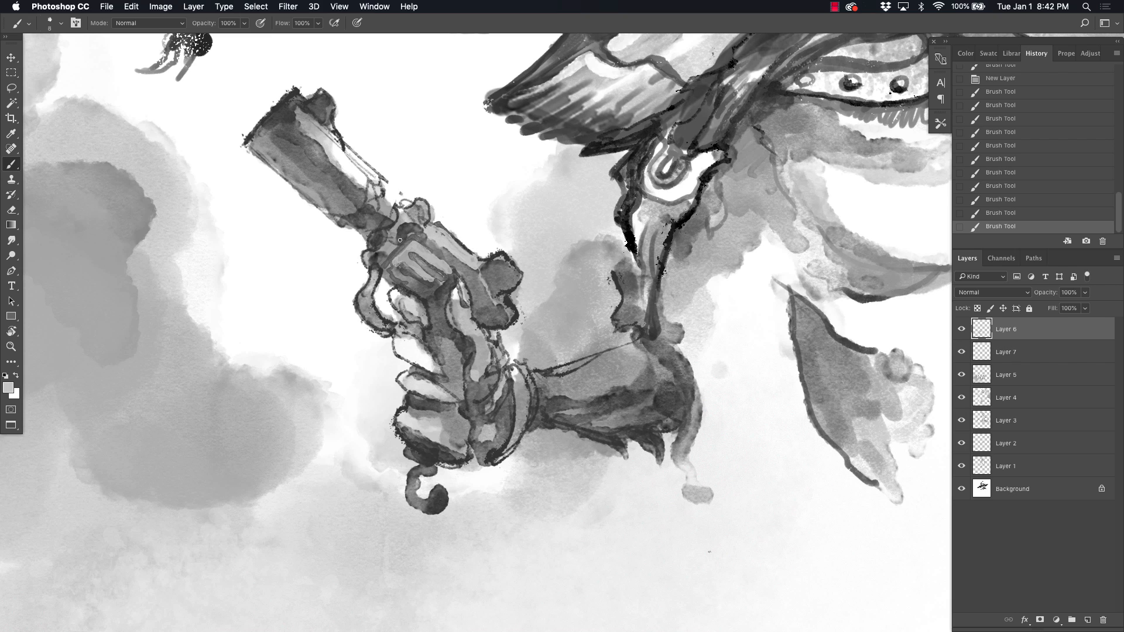
{"action": "left_click", "coordinate": [406, 227], "text": "alt"}
{"action": "left_click_drag", "start_coordinate": [409, 232], "coordinate": [378, 247]}
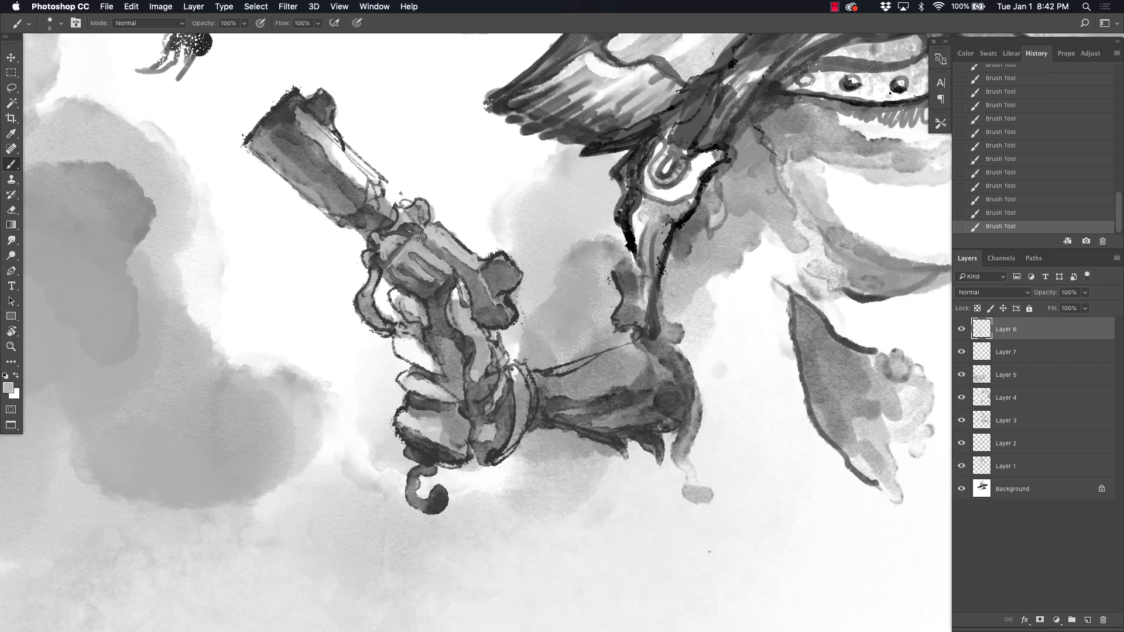
{"action": "left_click", "coordinate": [362, 174], "text": "alt"}
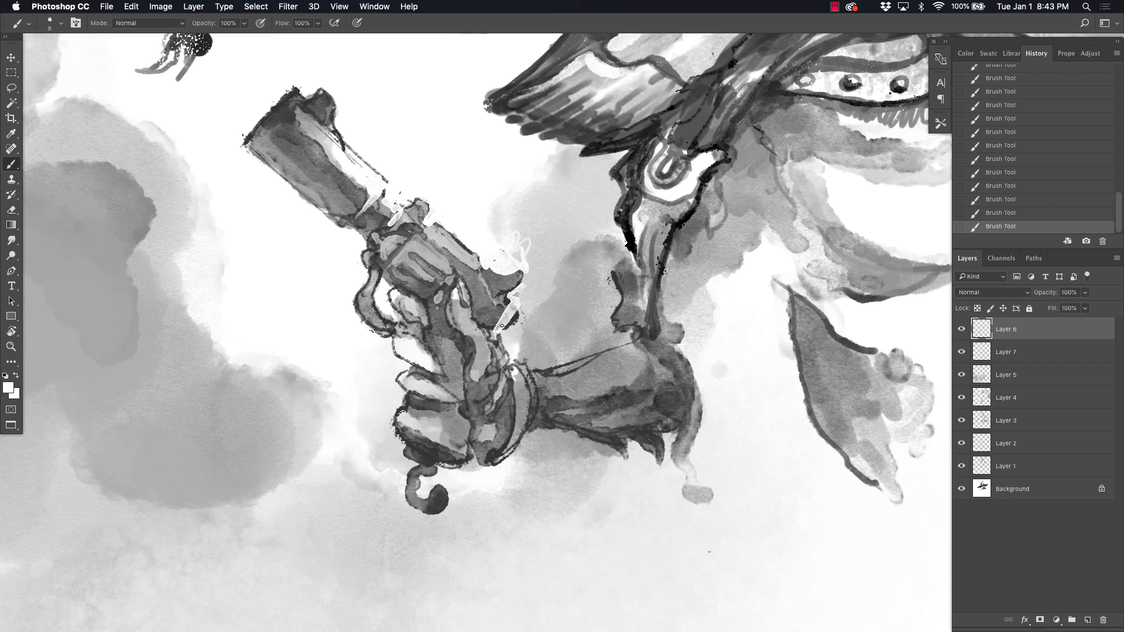
Step: Paint fold lines on the sleeve and hanging strap, and detail the strap's buckle with white highlights
{"action": "mouse_move", "coordinate": [594, 383]}
{"action": "left_mouse_down"}
{"action": "mouse_move", "coordinate": [567, 221]}
{"action": "mouse_move", "coordinate": [478, 296]}
{"action": "left_mouse_up"}
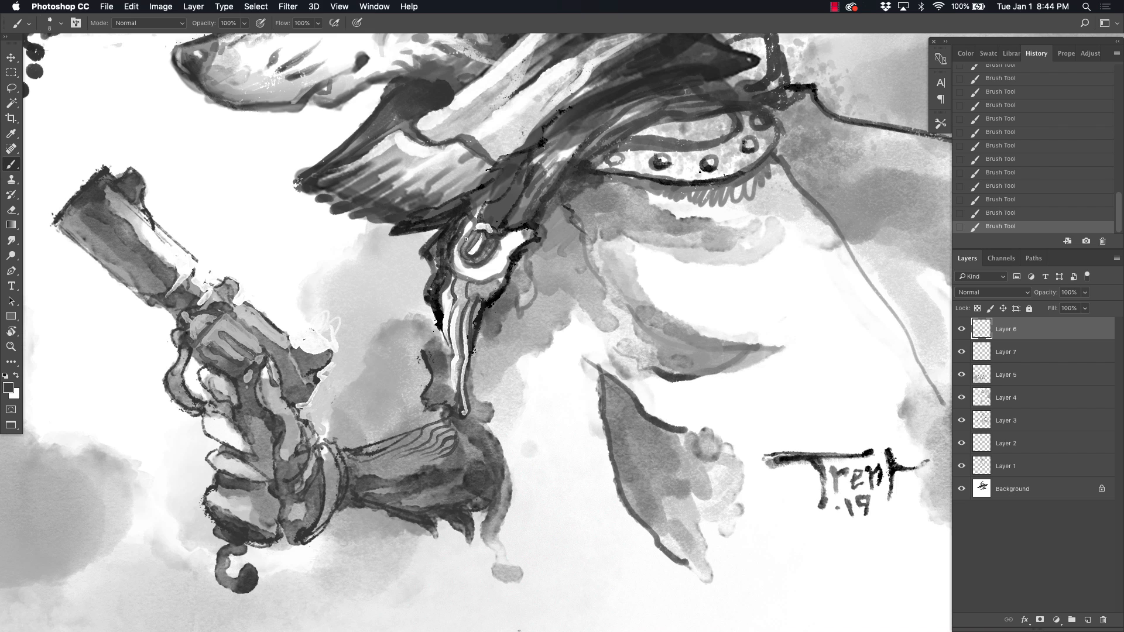
{"action": "key", "text": "x"}
Step: Ink the fringe beneath the studded collar and the rear coat contour, and touch up the edges around the hanging strap
{"action": "key", "text": "x"}
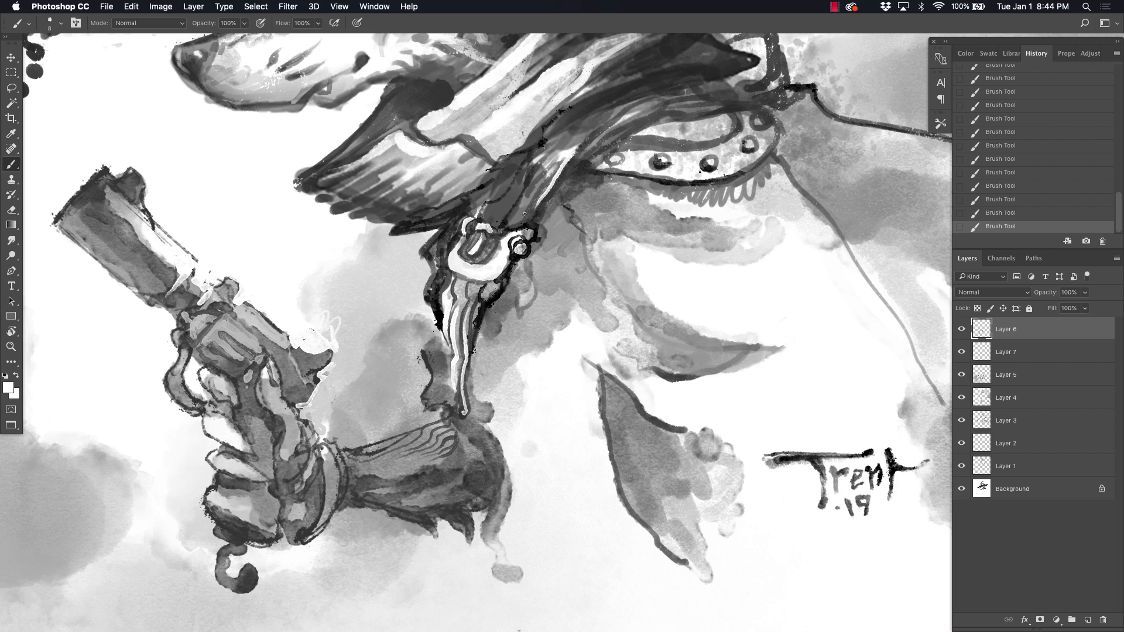
{"action": "left_click_drag", "start_coordinate": [520, 221], "coordinate": [540, 171]}
{"action": "mouse_move", "coordinate": [624, 147]}
{"action": "left_mouse_down"}
{"action": "mouse_move", "coordinate": [748, 147]}
{"action": "mouse_move", "coordinate": [808, 201]}
{"action": "left_mouse_up"}
{"action": "left_click", "coordinate": [739, 179], "text": "alt"}
{"action": "left_click_drag", "start_coordinate": [777, 156], "coordinate": [912, 351]}
{"action": "left_click_drag", "start_coordinate": [591, 140], "coordinate": [589, 341]}
{"action": "left_click_drag", "start_coordinate": [407, 319], "coordinate": [507, 238]}
{"action": "key", "text": "x"}
{"action": "left_click_drag", "start_coordinate": [454, 289], "coordinate": [507, 239]}
{"action": "key", "text": "super+minus"}
{"action": "left_click_drag", "start_coordinate": [574, 267], "coordinate": [595, 150]}
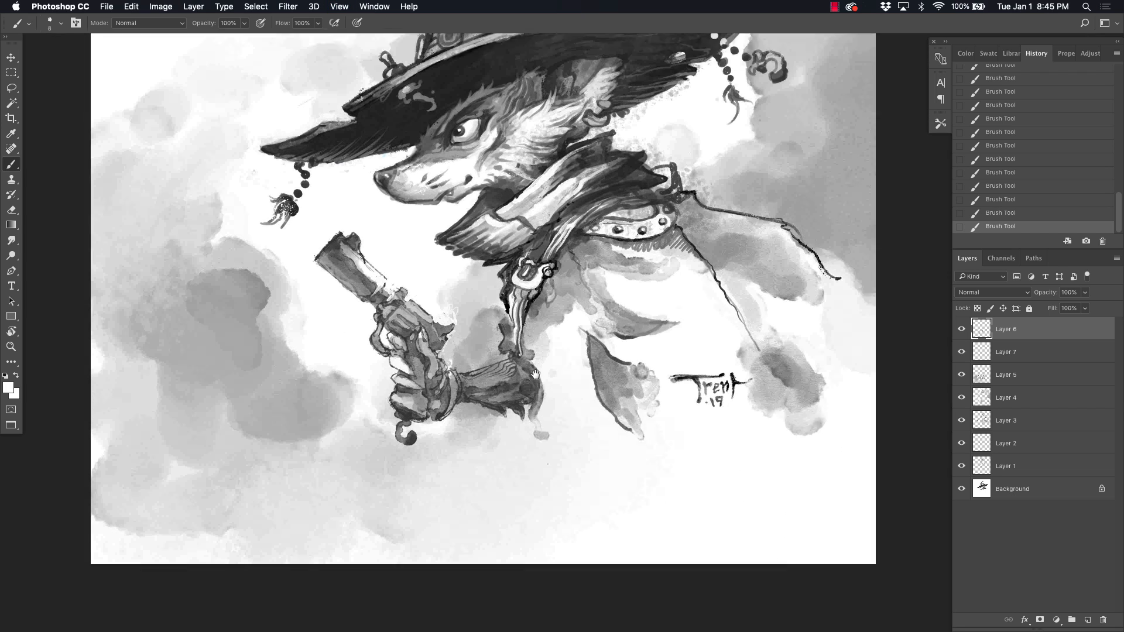
Step: Create a new layer above the others and darken the fist and sleeve with a 40 px textured brush
{"action": "left_click_drag", "start_coordinate": [478, 259], "coordinate": [448, 245]}
{"action": "left_click", "coordinate": [1087, 620]}
{"action": "right_click", "coordinate": [450, 318]}
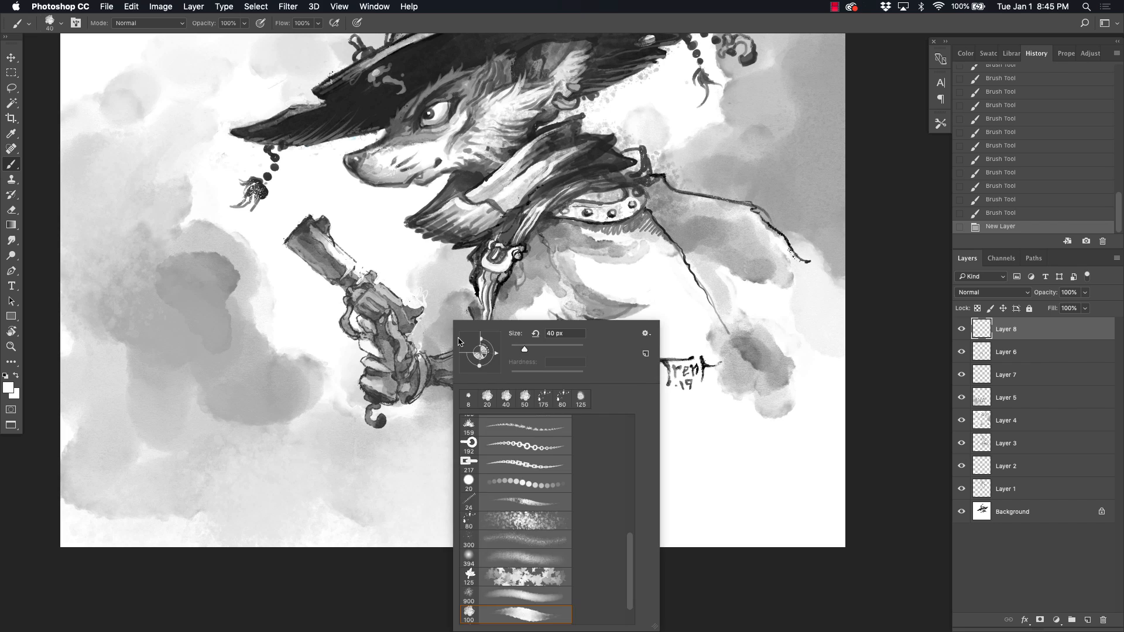
{"action": "left_click_drag", "start_coordinate": [373, 375], "coordinate": [381, 391]}
{"action": "left_click", "coordinate": [377, 400], "text": "alt"}
{"action": "mouse_move", "coordinate": [377, 381]}
{"action": "left_mouse_down"}
{"action": "mouse_move", "coordinate": [394, 396]}
{"action": "mouse_move", "coordinate": [377, 380]}
{"action": "mouse_move", "coordinate": [374, 328]}
{"action": "mouse_move", "coordinate": [404, 346]}
{"action": "mouse_move", "coordinate": [412, 392]}
{"action": "mouse_move", "coordinate": [503, 381]}
{"action": "left_mouse_up"}
Step: Set Layer 8 to the Darken blend mode and paint long gray coat streaks hanging below the strap and sleeve
{"action": "left_click", "coordinate": [992, 292]}
{"action": "left_click", "coordinate": [971, 319]}
{"action": "left_click", "coordinate": [503, 310], "text": "alt"}
{"action": "mouse_move", "coordinate": [521, 301]}
{"action": "left_mouse_down"}
{"action": "mouse_move", "coordinate": [565, 463]}
{"action": "mouse_move", "coordinate": [521, 299]}
{"action": "mouse_move", "coordinate": [507, 427]}
{"action": "mouse_move", "coordinate": [454, 488]}
{"action": "mouse_move", "coordinate": [459, 436]}
{"action": "left_mouse_up"}
{"action": "left_click", "coordinate": [525, 294], "text": "alt"}
Step: Darken the fringe at the back of the studded collar and the coat contour running down from it
{"action": "left_click", "coordinate": [644, 210], "text": "alt"}
{"action": "left_click", "coordinate": [654, 227]}
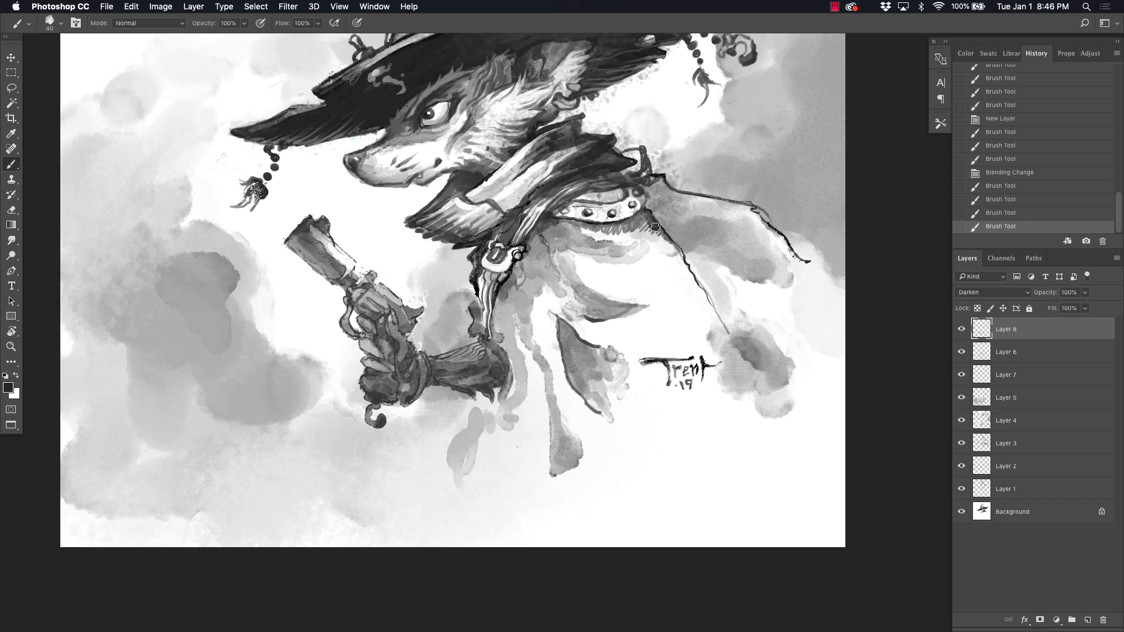
{"action": "left_click_drag", "start_coordinate": [656, 227], "coordinate": [740, 353]}
Step: Shade the fringe and chest under the studded collar and deepen the folds of the scarf
{"action": "left_click_drag", "start_coordinate": [580, 220], "coordinate": [549, 233]}
{"action": "left_click", "coordinate": [554, 223], "text": "alt"}
{"action": "left_click_drag", "start_coordinate": [560, 231], "coordinate": [525, 269]}
{"action": "mouse_move", "coordinate": [555, 163]}
{"action": "left_mouse_down"}
{"action": "mouse_move", "coordinate": [578, 151]}
{"action": "mouse_move", "coordinate": [518, 202]}
{"action": "left_mouse_up"}
{"action": "left_click_drag", "start_coordinate": [547, 139], "coordinate": [488, 158]}
{"action": "left_click_drag", "start_coordinate": [491, 179], "coordinate": [468, 326]}
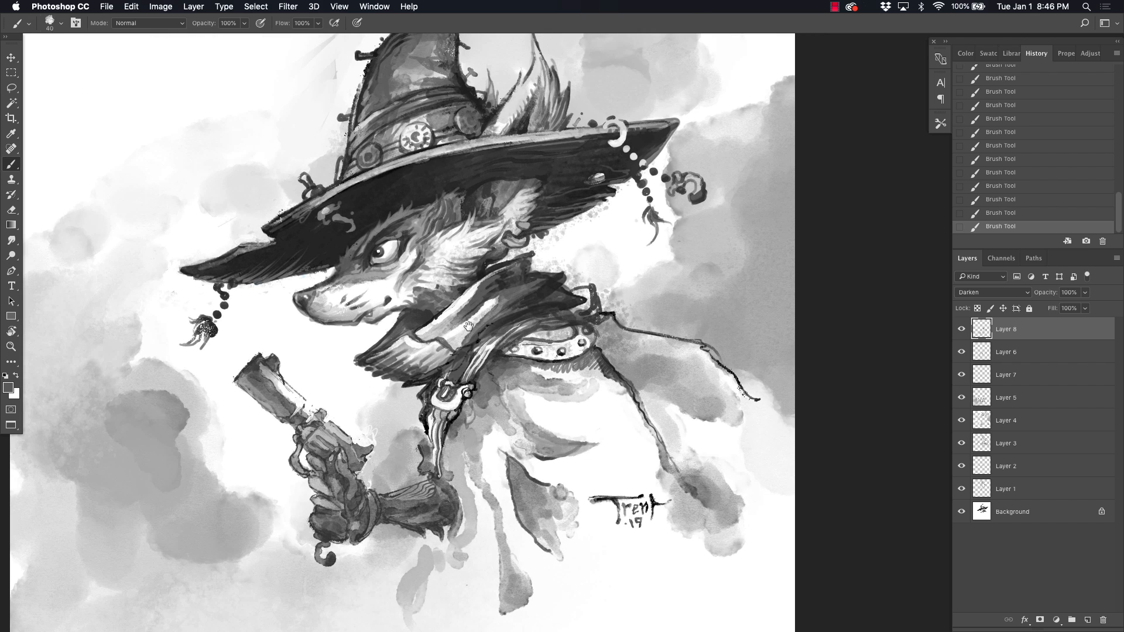
Step: Add darker shading to the hat's crown and to the fist gripping the revolver
{"action": "left_click_drag", "start_coordinate": [402, 117], "coordinate": [393, 162]}
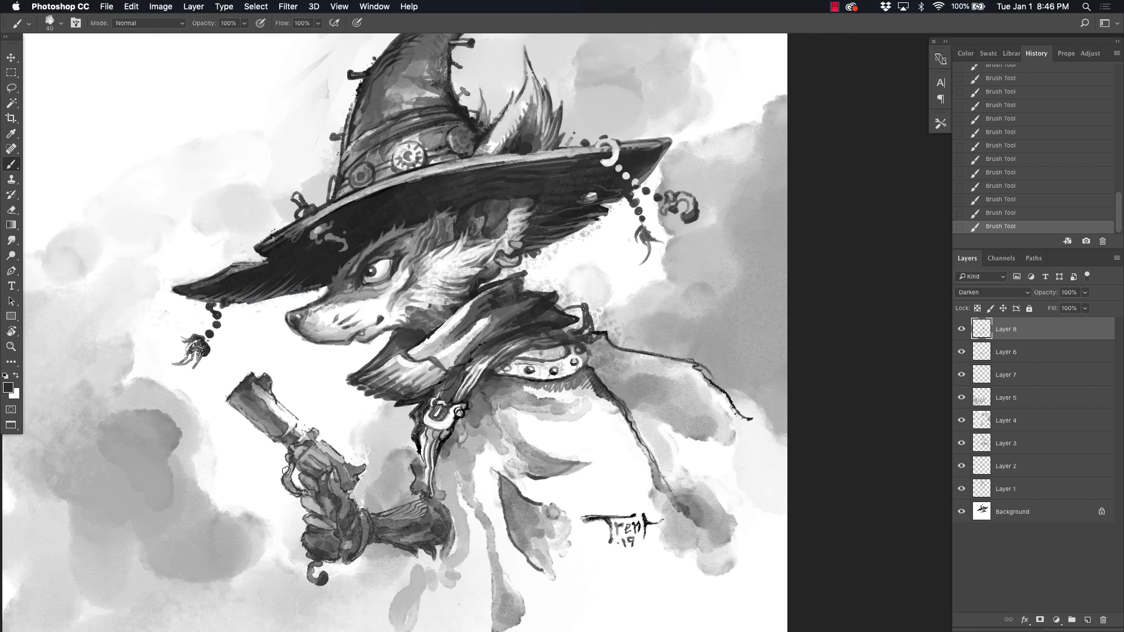
{"action": "left_click_drag", "start_coordinate": [303, 477], "coordinate": [331, 526]}
{"action": "left_click_drag", "start_coordinate": [407, 487], "coordinate": [446, 356]}
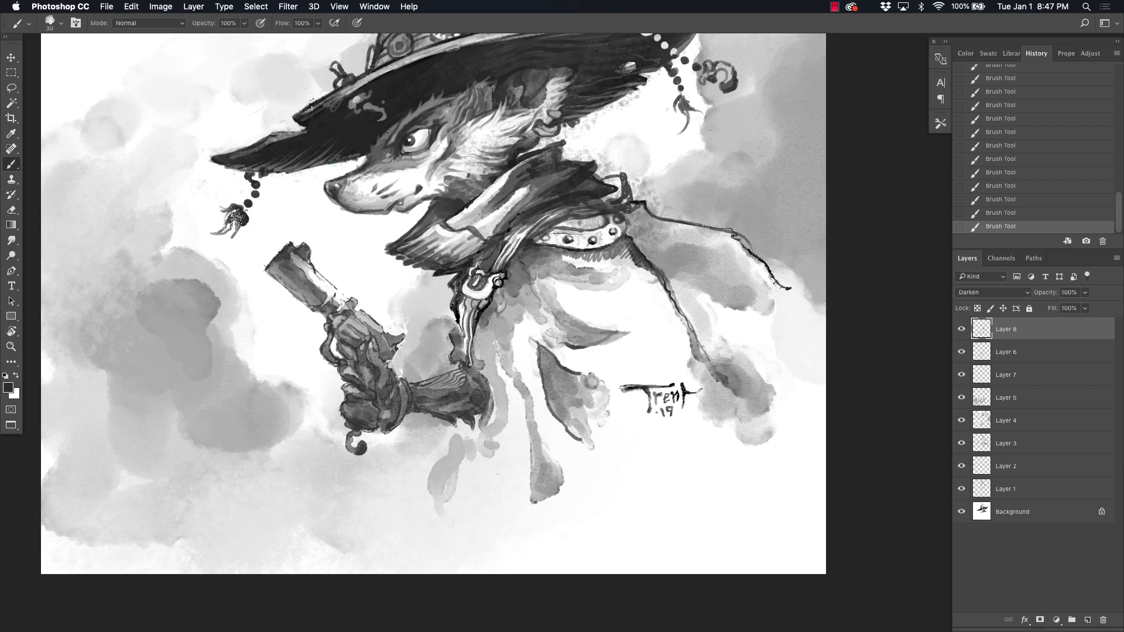
{"action": "right_click", "coordinate": [424, 295]}
{"action": "scroll", "coordinate": [498, 526], "scroll_direction": "down", "scroll_amount": 2}
{"action": "left_click", "coordinate": [498, 518]}
{"action": "left_click_drag", "start_coordinate": [311, 485], "coordinate": [442, 505]}
{"action": "key", "text": "super+z"}
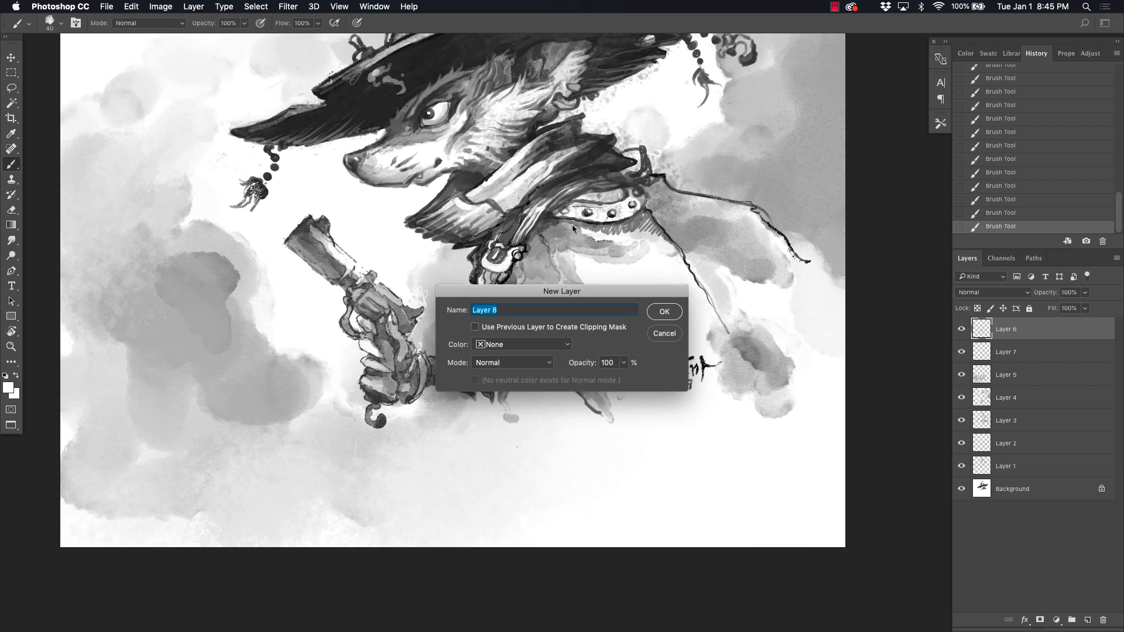
{"action": "key", "text": "Return"}
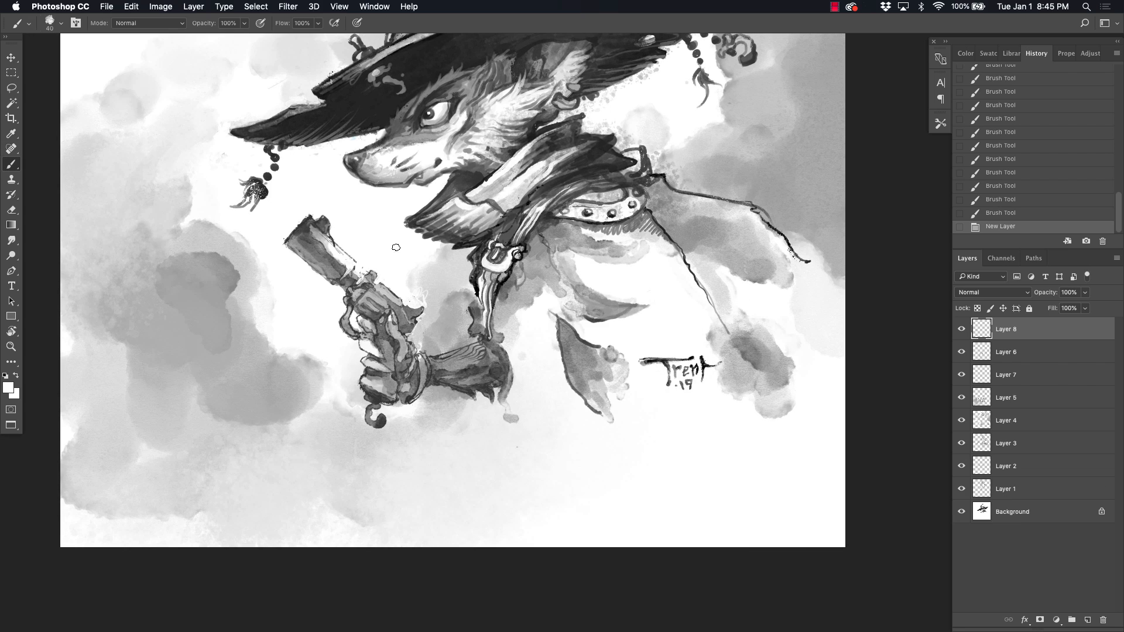
Step: Choose the textured brush at 40 px and paint dark gray shading over the fist and sleeve on Layer 8
{"action": "right_click", "coordinate": [448, 334]}
{"action": "left_click", "coordinate": [534, 617]}
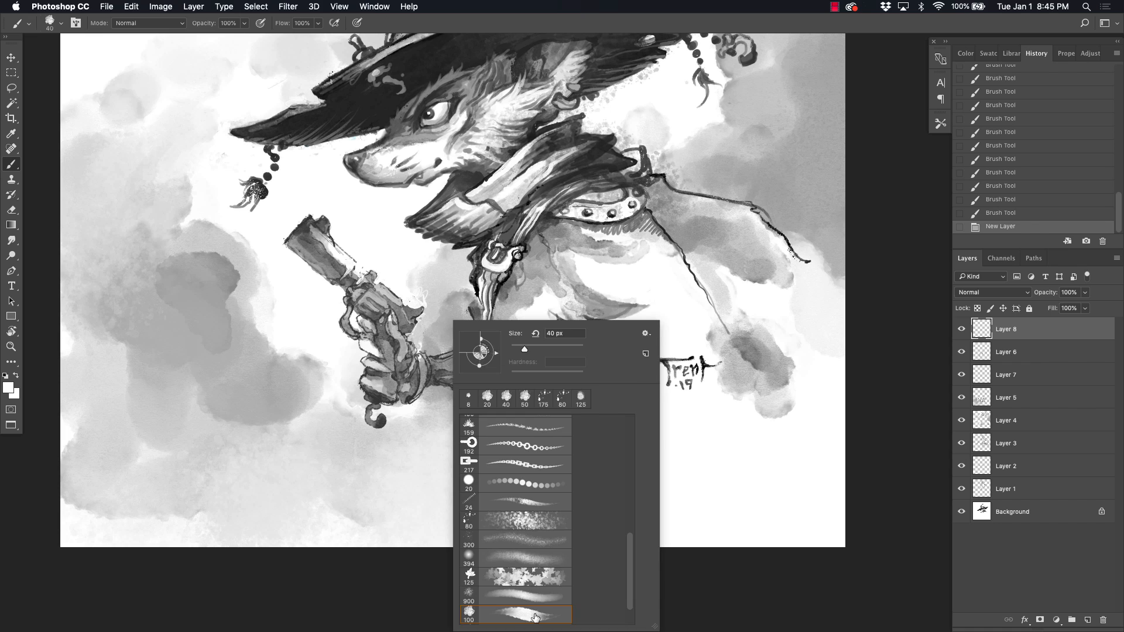
{"action": "mouse_move", "coordinate": [391, 374]}
{"action": "left_mouse_down"}
{"action": "mouse_move", "coordinate": [391, 394]}
{"action": "mouse_move", "coordinate": [402, 364]}
{"action": "mouse_move", "coordinate": [374, 387]}
{"action": "mouse_move", "coordinate": [416, 380]}
{"action": "mouse_move", "coordinate": [366, 362]}
{"action": "mouse_move", "coordinate": [364, 321]}
{"action": "mouse_move", "coordinate": [391, 312]}
{"action": "mouse_move", "coordinate": [400, 359]}
{"action": "mouse_move", "coordinate": [415, 365]}
{"action": "mouse_move", "coordinate": [407, 392]}
{"action": "mouse_move", "coordinate": [433, 367]}
{"action": "mouse_move", "coordinate": [485, 362]}
{"action": "mouse_move", "coordinate": [433, 370]}
{"action": "mouse_move", "coordinate": [495, 383]}
{"action": "left_mouse_up"}
{"action": "left_click", "coordinate": [378, 399], "text": "alt"}
Step: Change Layer 8's blend mode to Darken and paint gray hanging coat folds beneath the strap and sleeve
{"action": "left_click", "coordinate": [980, 293]}
{"action": "left_click", "coordinate": [976, 317]}
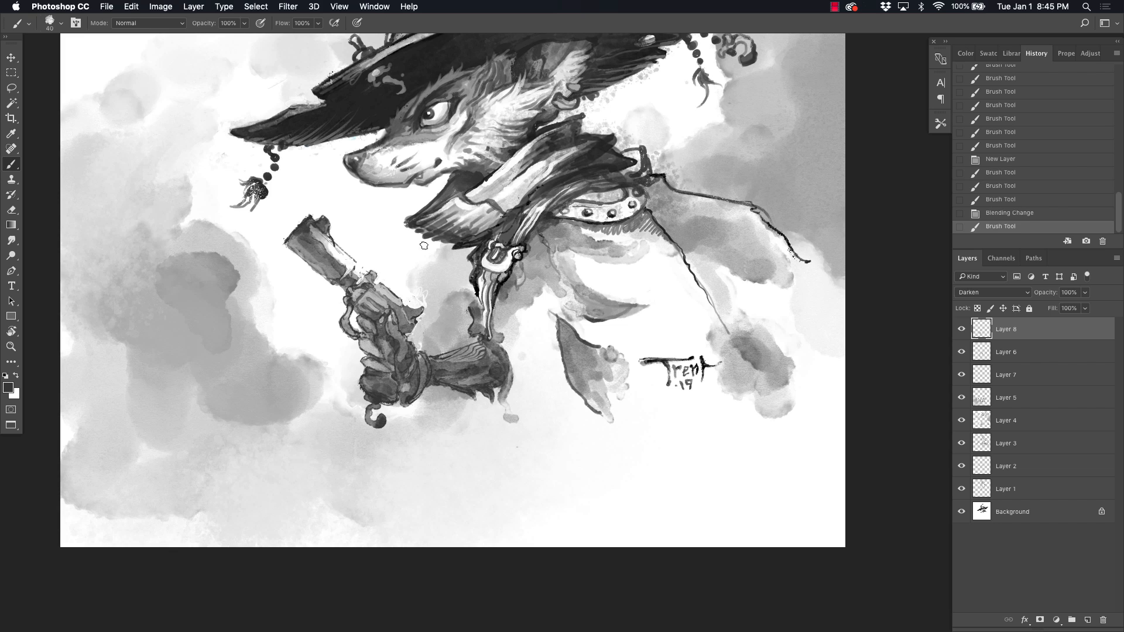
{"action": "mouse_move", "coordinate": [524, 332]}
{"action": "left_mouse_down"}
{"action": "mouse_move", "coordinate": [578, 455]}
{"action": "mouse_move", "coordinate": [562, 439]}
{"action": "mouse_move", "coordinate": [554, 464]}
{"action": "mouse_move", "coordinate": [524, 315]}
{"action": "mouse_move", "coordinate": [531, 285]}
{"action": "mouse_move", "coordinate": [508, 333]}
{"action": "mouse_move", "coordinate": [516, 406]}
{"action": "mouse_move", "coordinate": [492, 439]}
{"action": "mouse_move", "coordinate": [473, 439]}
{"action": "mouse_move", "coordinate": [452, 475]}
{"action": "left_mouse_up"}
{"action": "left_click", "coordinate": [522, 295], "text": "alt"}
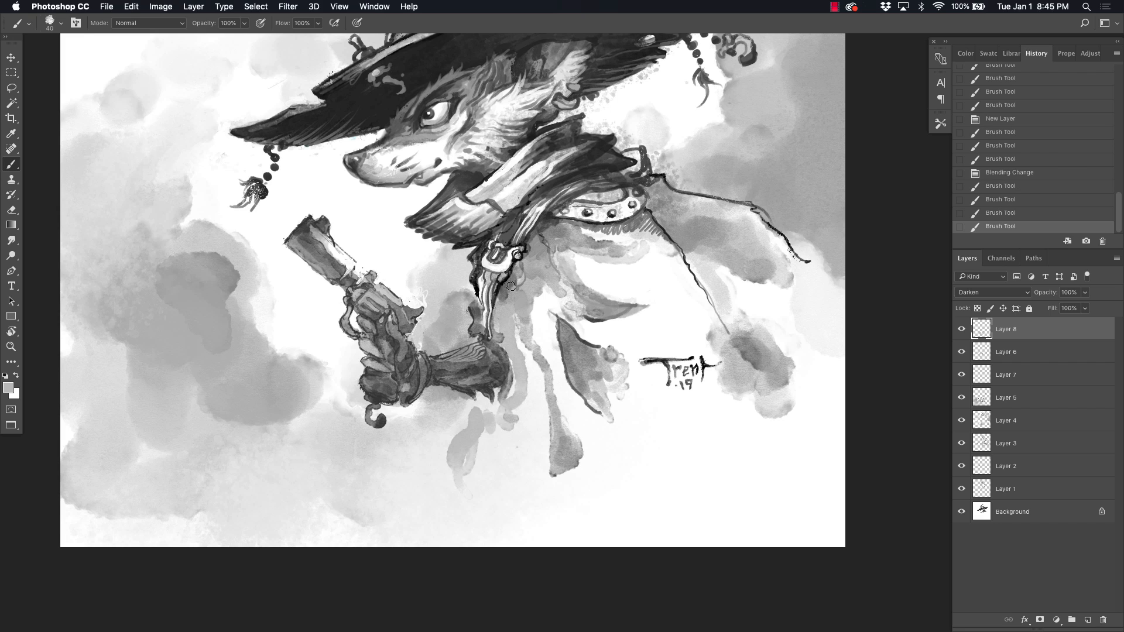
Step: Deepen the dark gray shading along the coat's front edge, studded collar, scarf folds and hanging strap, and touch up the face fur
{"action": "left_click", "coordinate": [647, 217], "text": "alt"}
{"action": "left_click_drag", "start_coordinate": [647, 217], "coordinate": [742, 352]}
{"action": "left_click", "coordinate": [572, 223], "text": "alt"}
{"action": "mouse_move", "coordinate": [579, 225]}
{"action": "left_mouse_down"}
{"action": "mouse_move", "coordinate": [548, 223]}
{"action": "mouse_move", "coordinate": [529, 267]}
{"action": "left_mouse_up"}
{"action": "mouse_move", "coordinate": [557, 161]}
{"action": "left_mouse_down"}
{"action": "mouse_move", "coordinate": [579, 148]}
{"action": "mouse_move", "coordinate": [528, 194]}
{"action": "mouse_move", "coordinate": [525, 165]}
{"action": "mouse_move", "coordinate": [502, 188]}
{"action": "mouse_move", "coordinate": [594, 135]}
{"action": "mouse_move", "coordinate": [529, 114]}
{"action": "mouse_move", "coordinate": [492, 161]}
{"action": "mouse_move", "coordinate": [578, 183]}
{"action": "mouse_move", "coordinate": [466, 158]}
{"action": "left_mouse_up"}
{"action": "left_click_drag", "start_coordinate": [521, 222], "coordinate": [485, 289]}
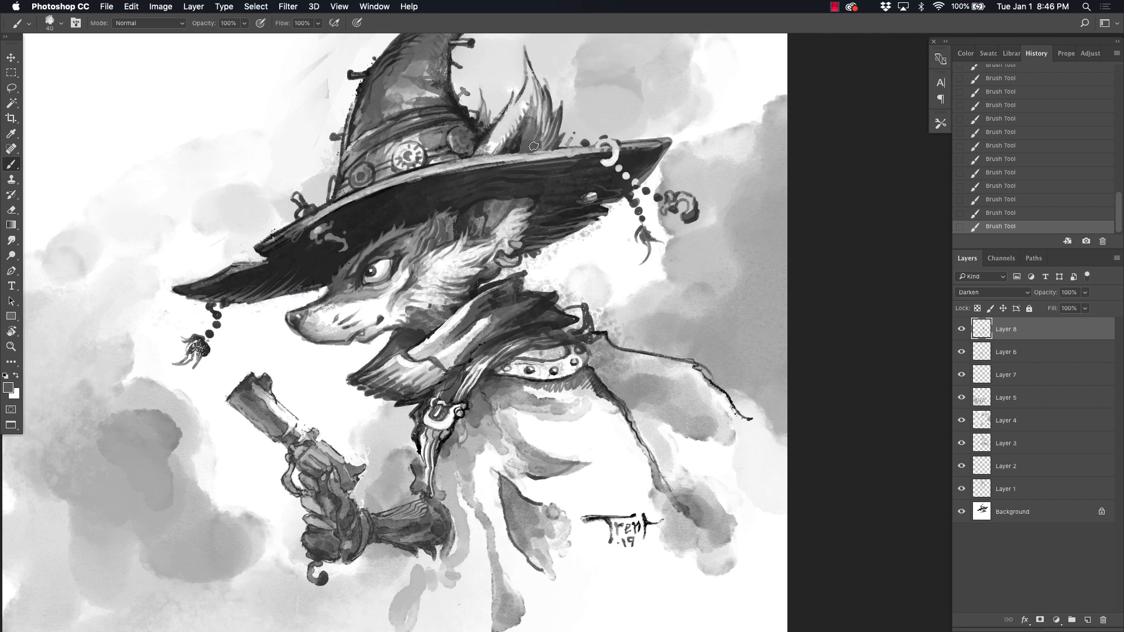
{"action": "left_click_drag", "start_coordinate": [484, 210], "coordinate": [494, 224]}
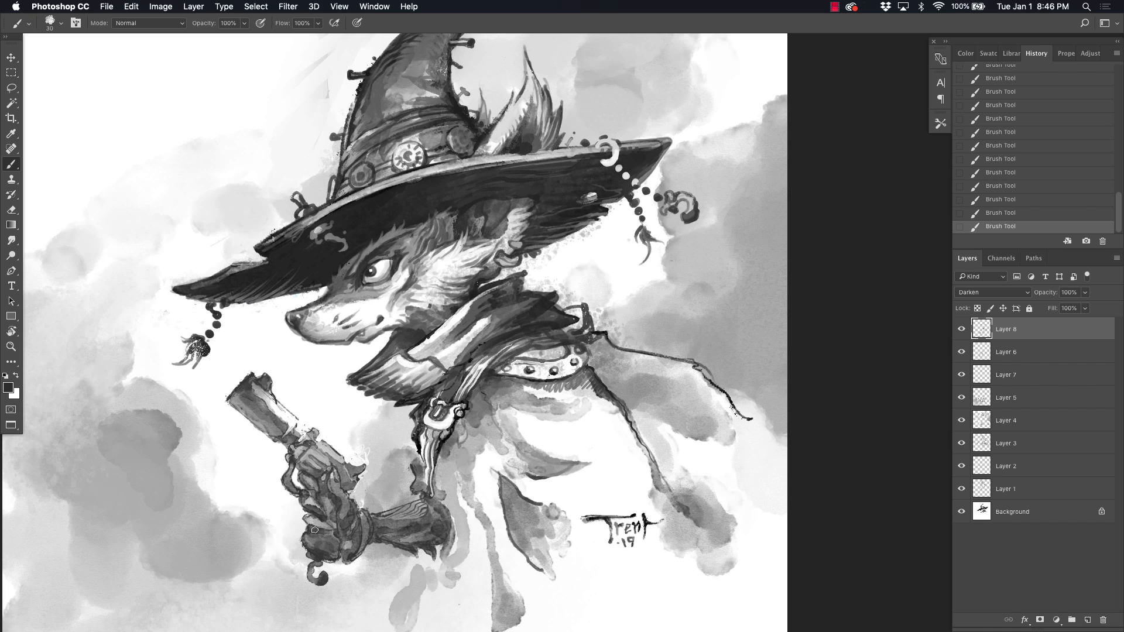
Step: Choose the 300 px textured brush, reduce it to 150 px, and paint black texture over the fist and sleeve cuff
{"action": "left_click_drag", "start_coordinate": [399, 560], "coordinate": [438, 429]}
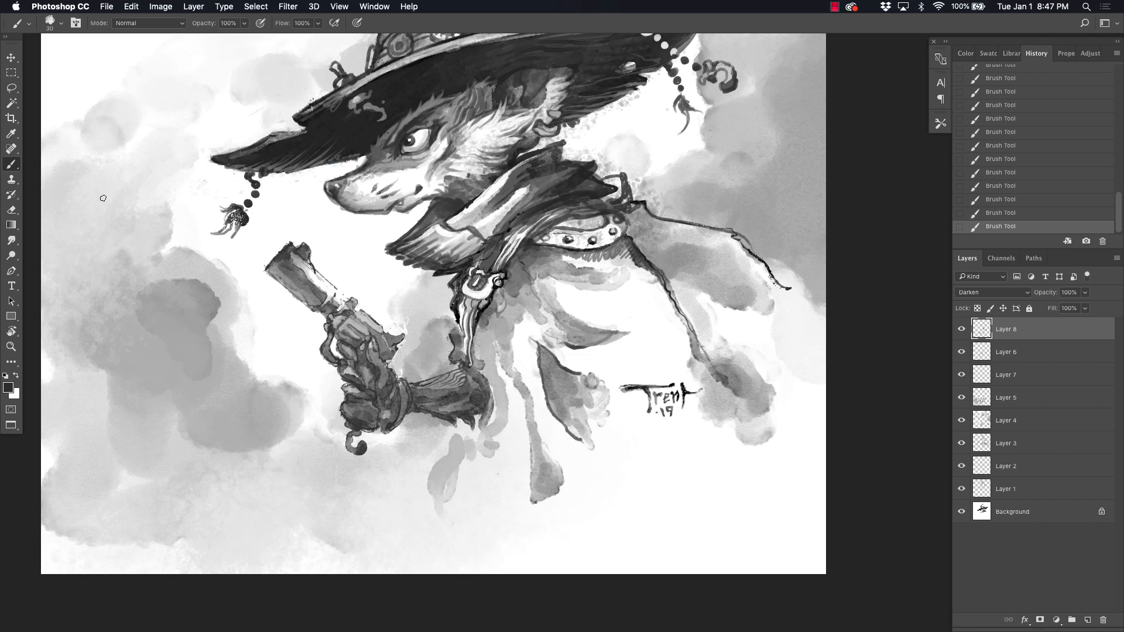
{"action": "right_click", "coordinate": [427, 299]}
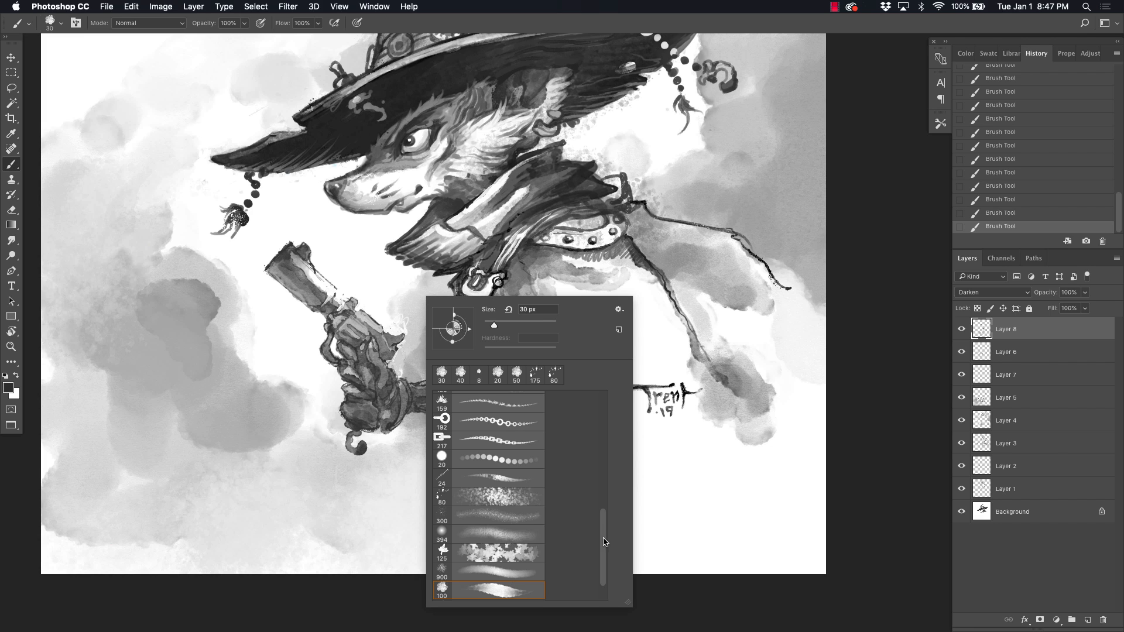
{"action": "left_click_drag", "start_coordinate": [604, 542], "coordinate": [604, 556]}
{"action": "double_click", "coordinate": [498, 576]}
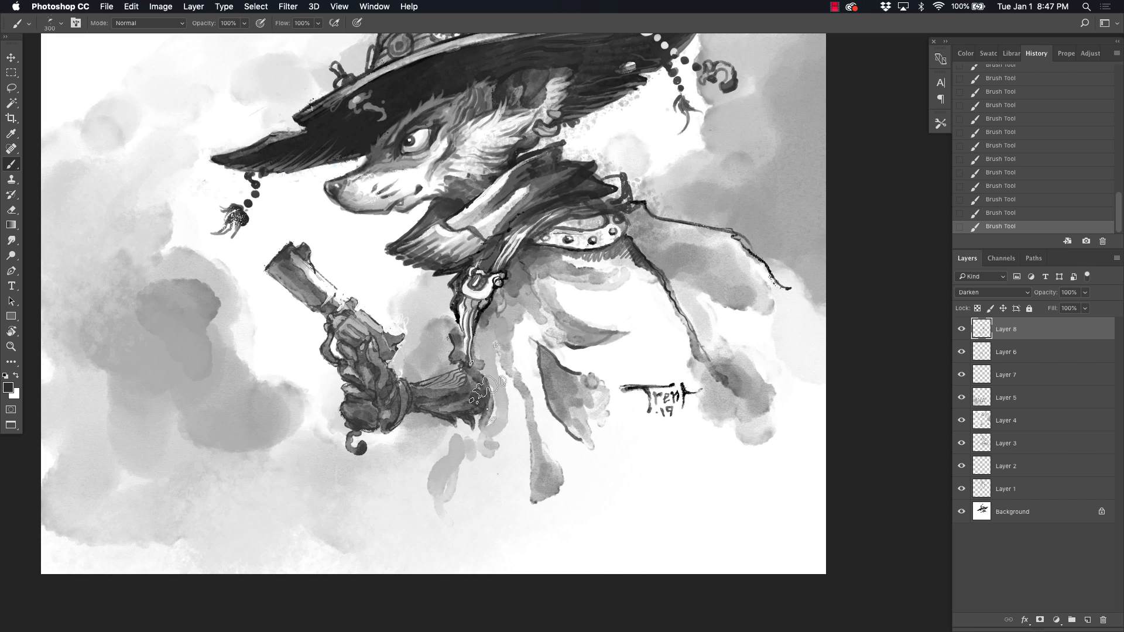
{"action": "key", "text": "bracketleft"}
{"action": "key", "text": "bracketleft"}
{"action": "key", "text": "bracketleft"}
{"action": "key", "text": "bracketleft"}
{"action": "mouse_move", "coordinate": [445, 400]}
{"action": "left_mouse_down"}
{"action": "mouse_move", "coordinate": [483, 392]}
{"action": "mouse_move", "coordinate": [480, 421]}
{"action": "left_mouse_up"}
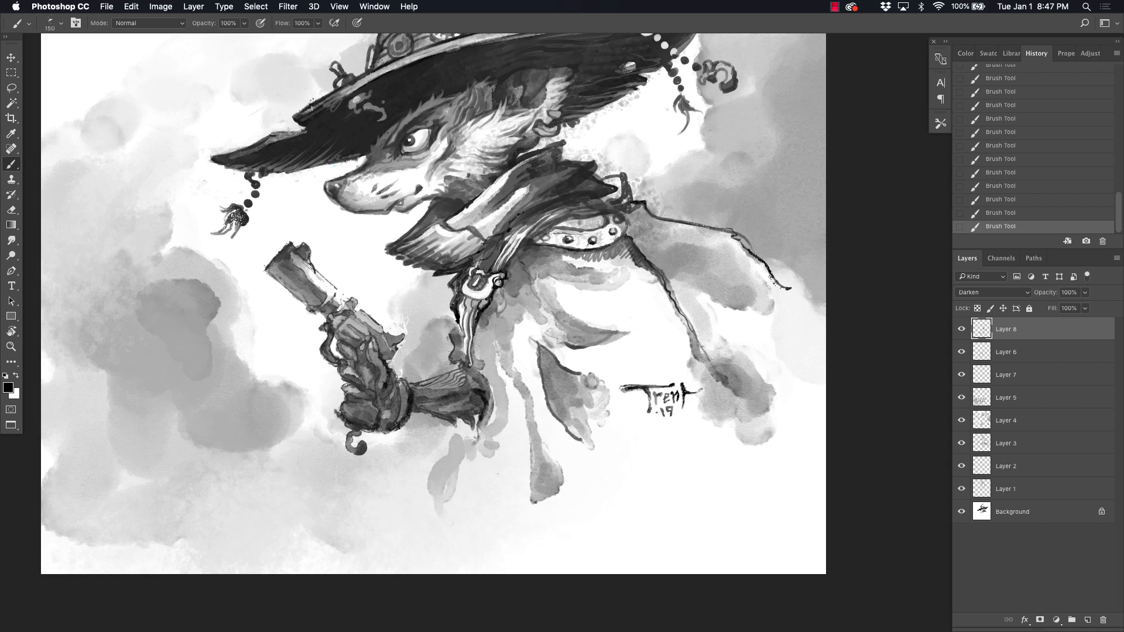
{"action": "left_click", "coordinate": [269, 270]}
{"action": "left_click_drag", "start_coordinate": [279, 285], "coordinate": [301, 291]}
{"action": "left_click", "coordinate": [986, 203]}
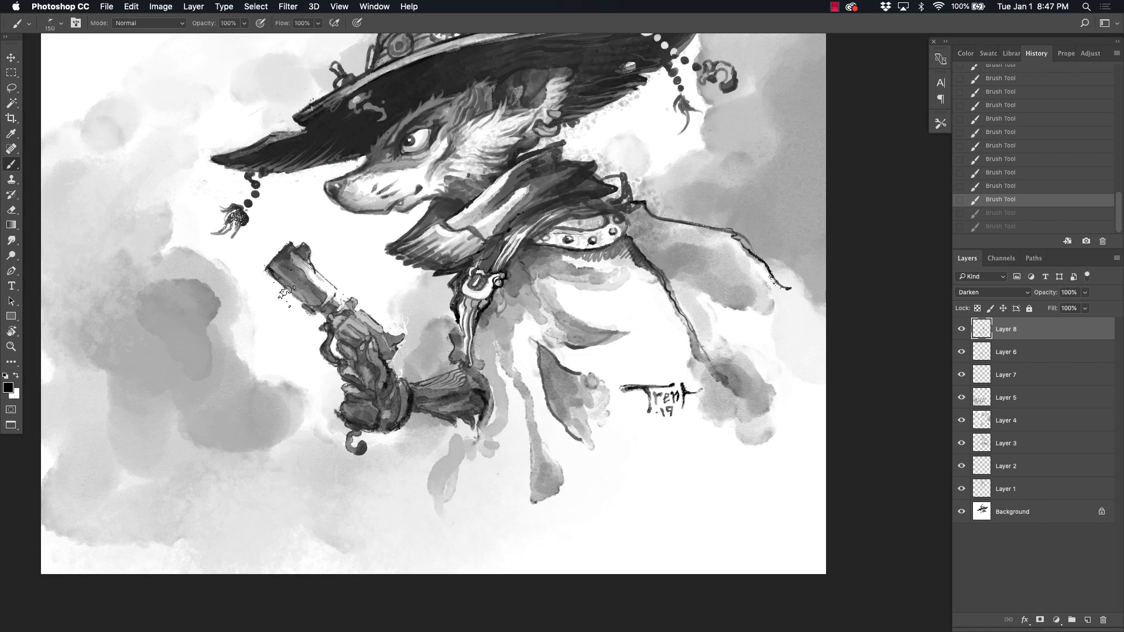